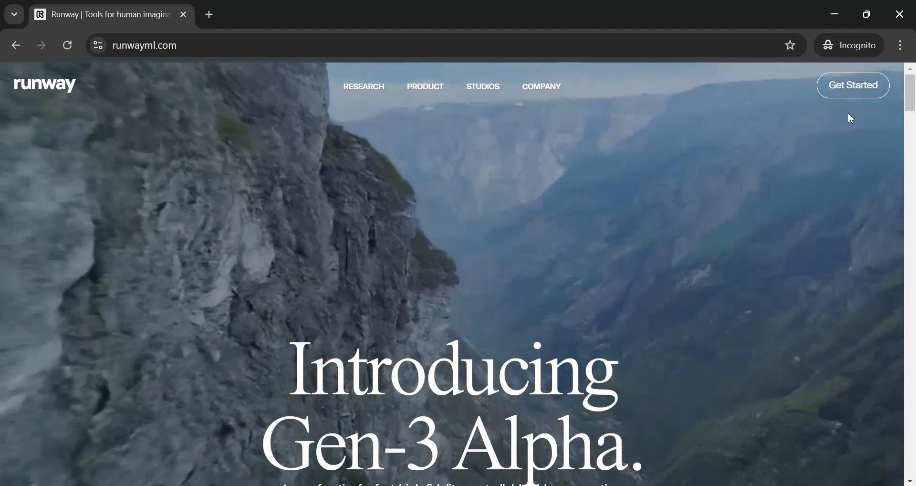
- Enter the Runway app, closing the Upgrade to Standard offer and the Welcome to Runway message
left_click(852, 91)
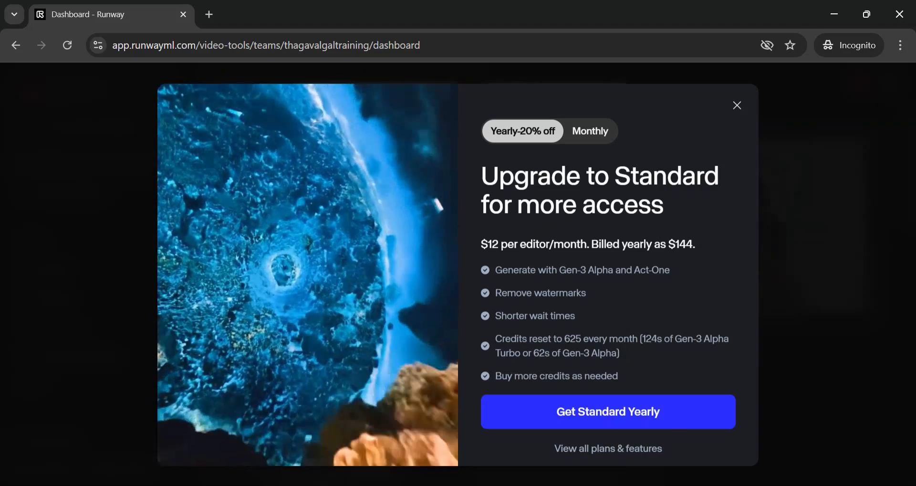
key("alt+Tab")
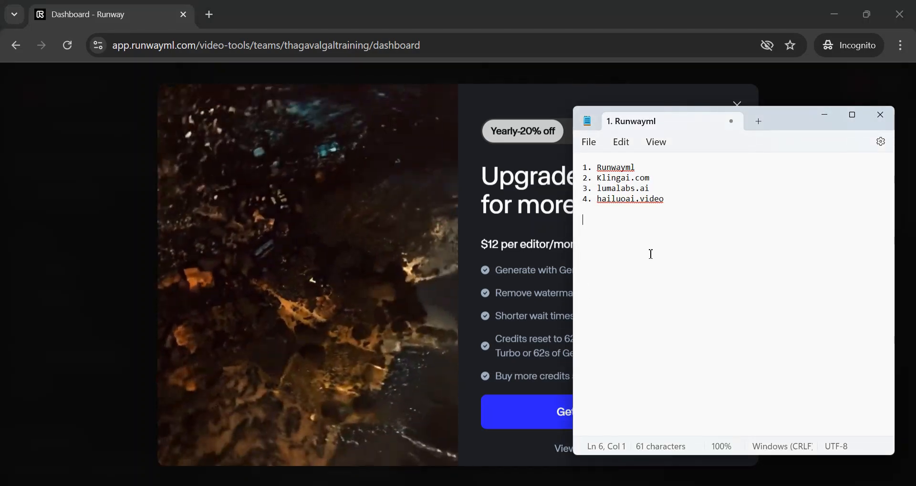
key("alt+Tab")
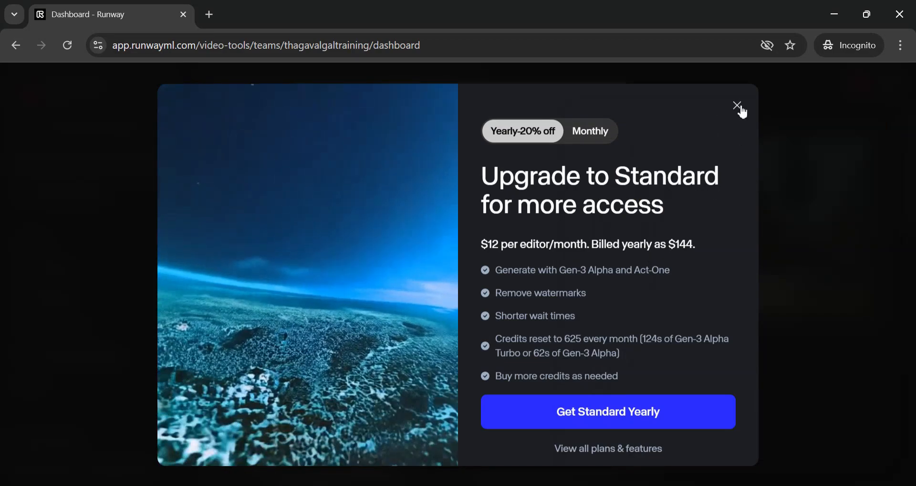
left_click(741, 108)
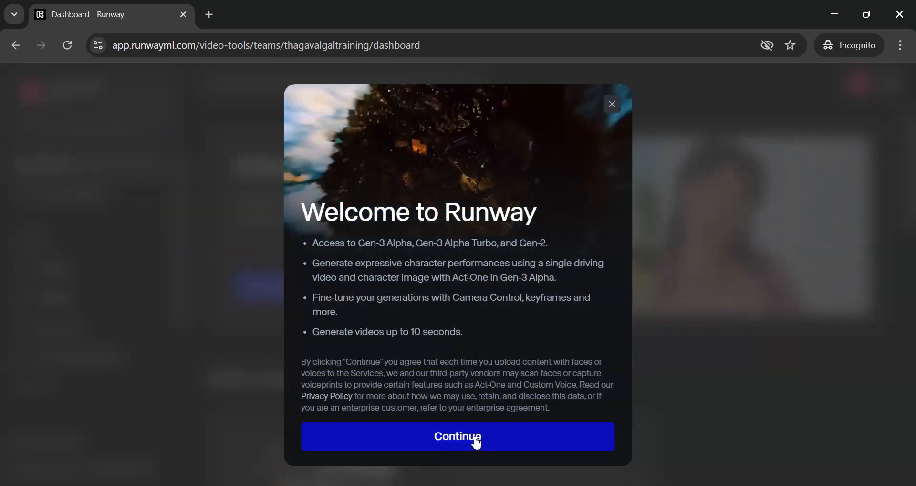
left_click(473, 441)
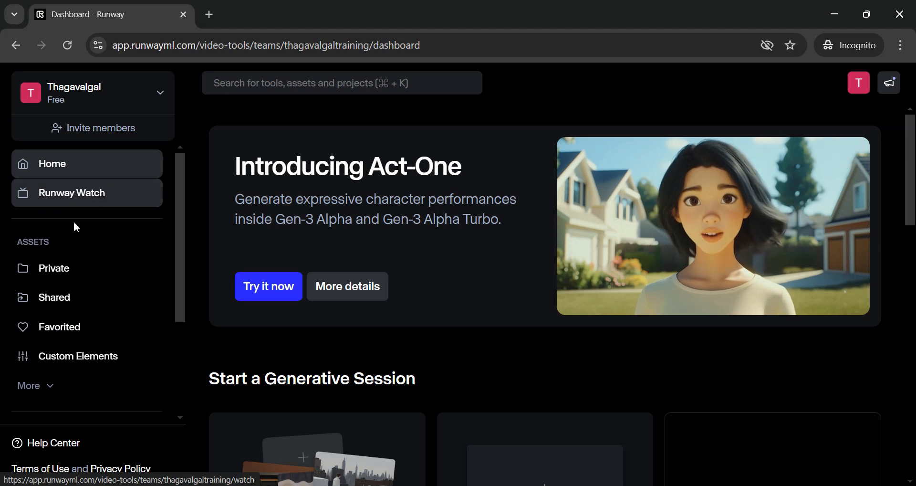
- Start a new Runway generative video session from the dashboard's Act-One banner
scroll(115, 226, "down", 3)
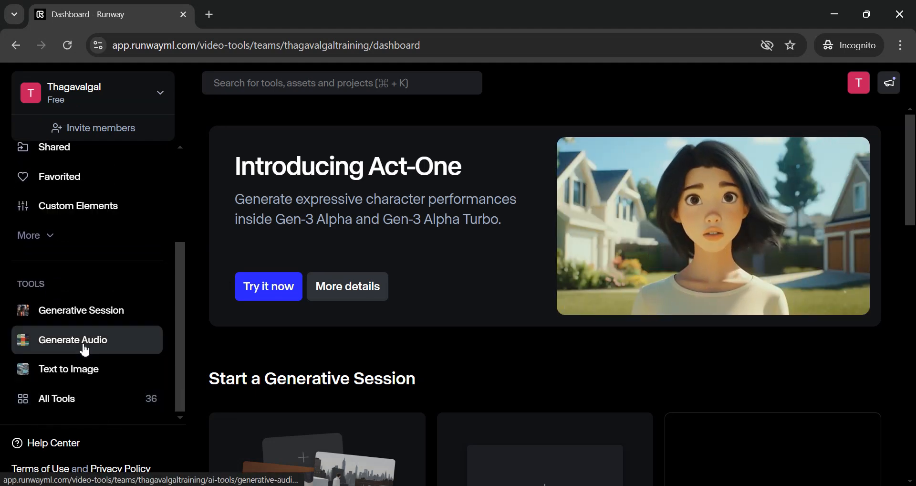
scroll(81, 313, "up", 3)
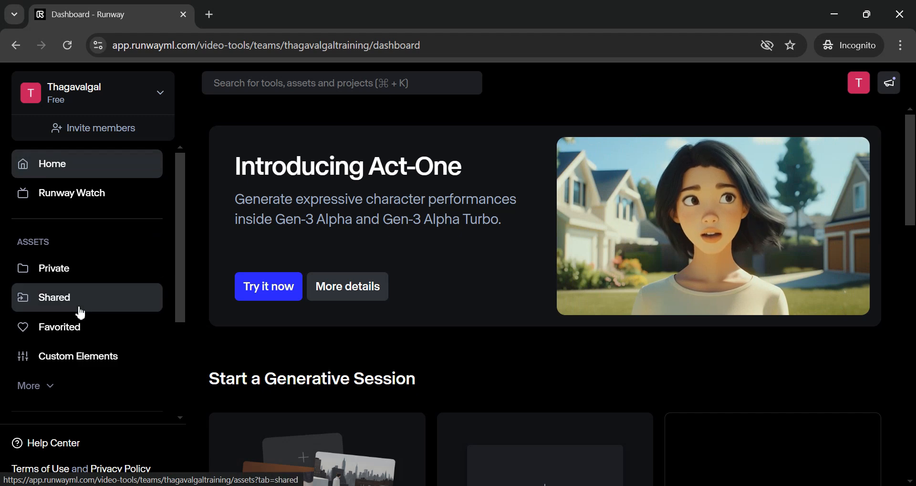
left_click(270, 289)
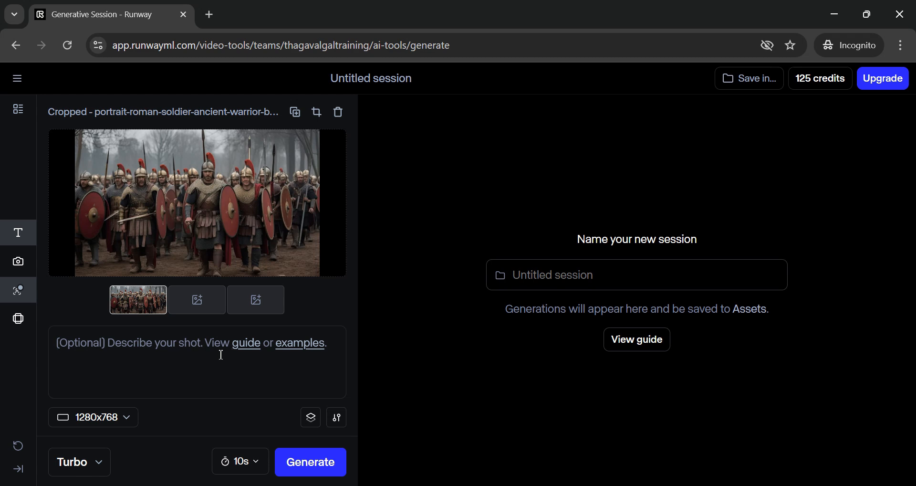
- Write the prompt: cinematic wide establishing shot, man walking through battlefield, soldiers moving in the background
type("a cinemt")
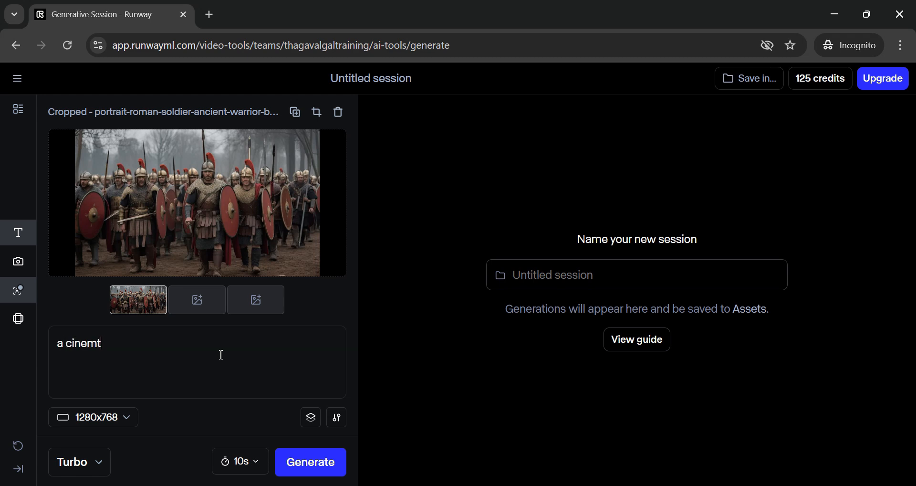
type("ic wide establishing shot of a man ")
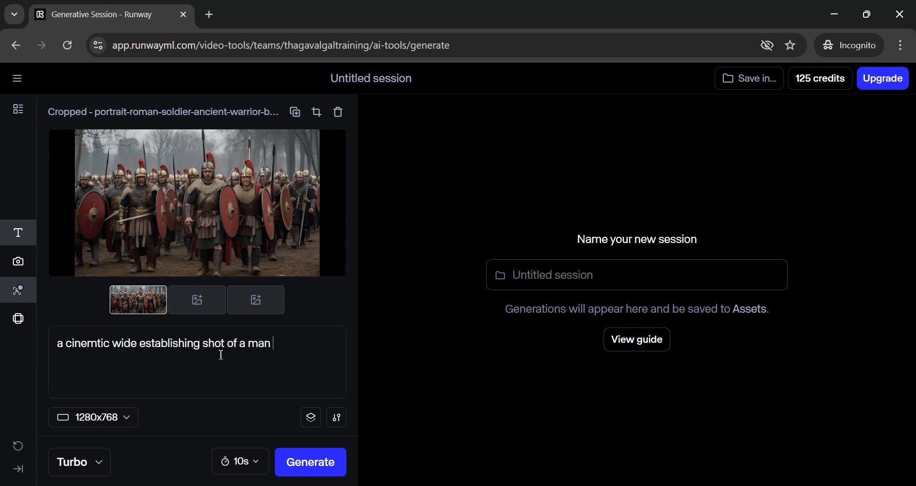
type("walking through battlefield, with sold")
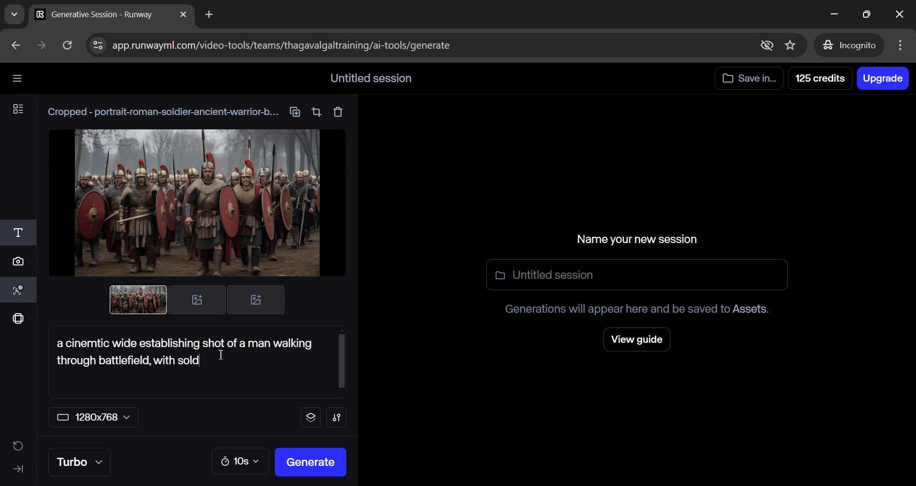
type("gn")
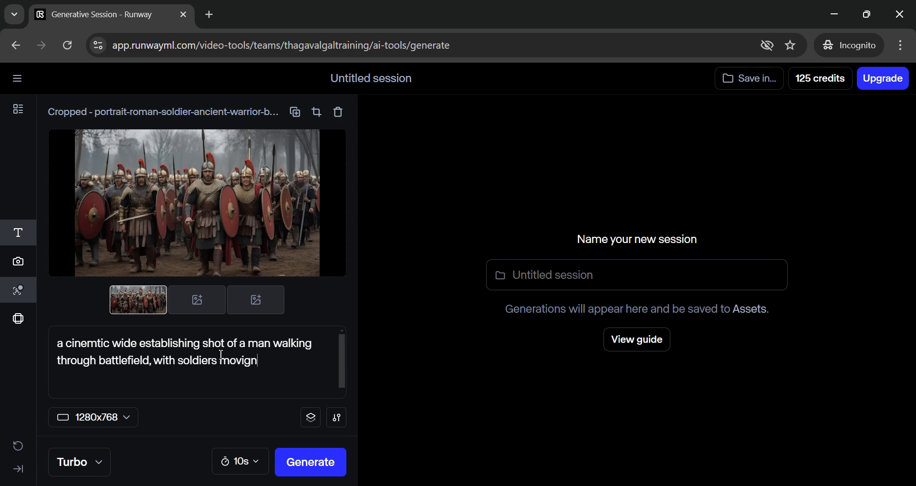
key("ctrl+BackSpace")
type("moving in the background a")
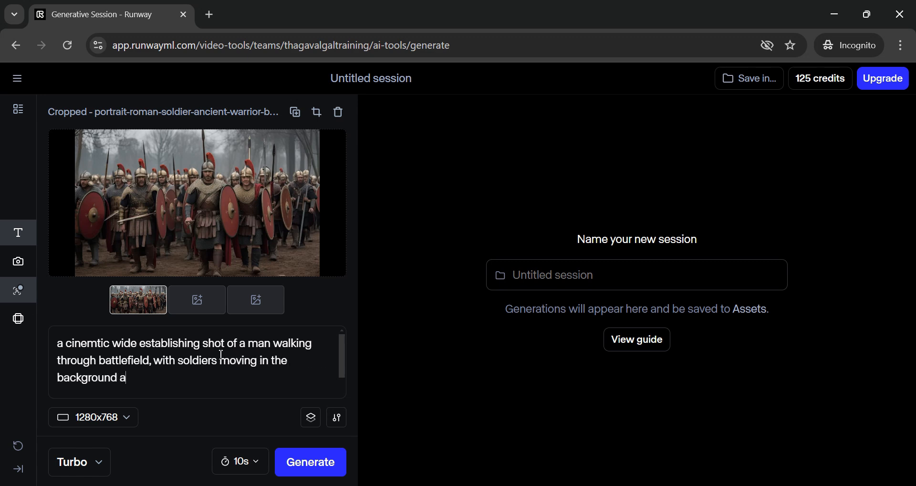
type("long with him.")
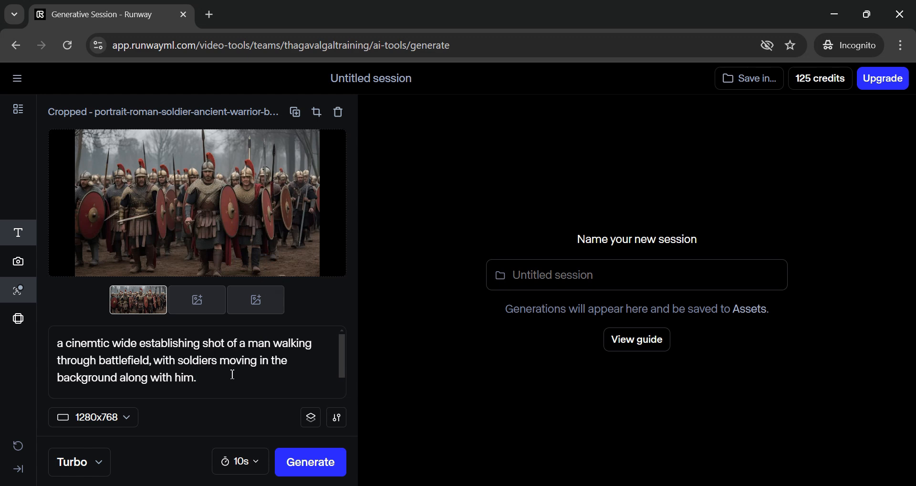
scroll(233, 374, "down", 1)
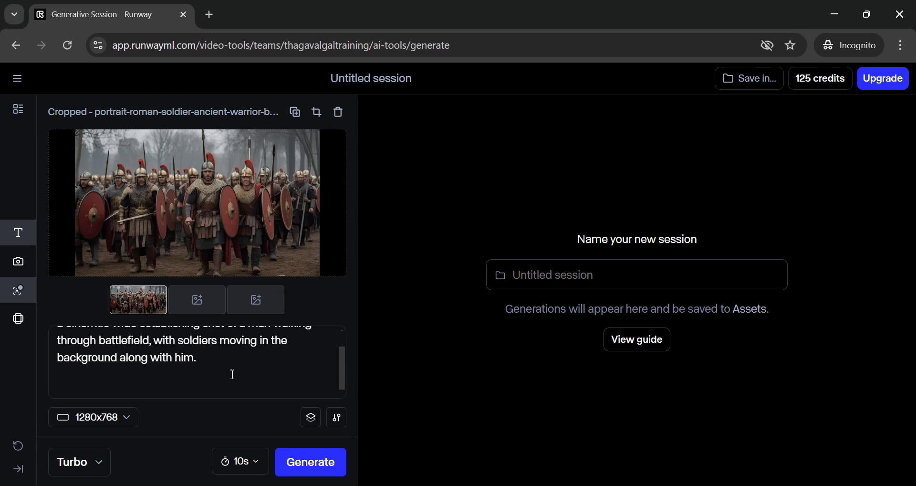
scroll(233, 374, "up", 1)
left_click_drag(212, 389, 57, 344)
left_click(142, 360)
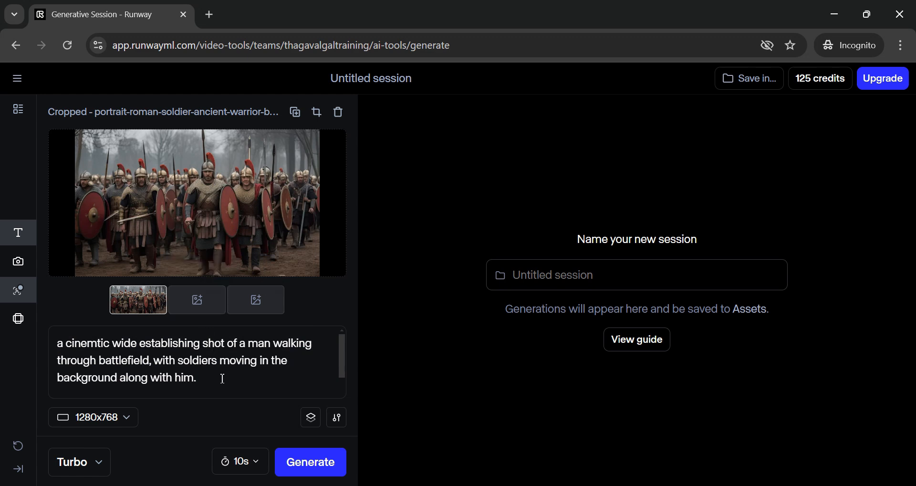
- Generate the 10-second Gen-3 Alpha Turbo clip for 50 credits and play the result
left_click(304, 468)
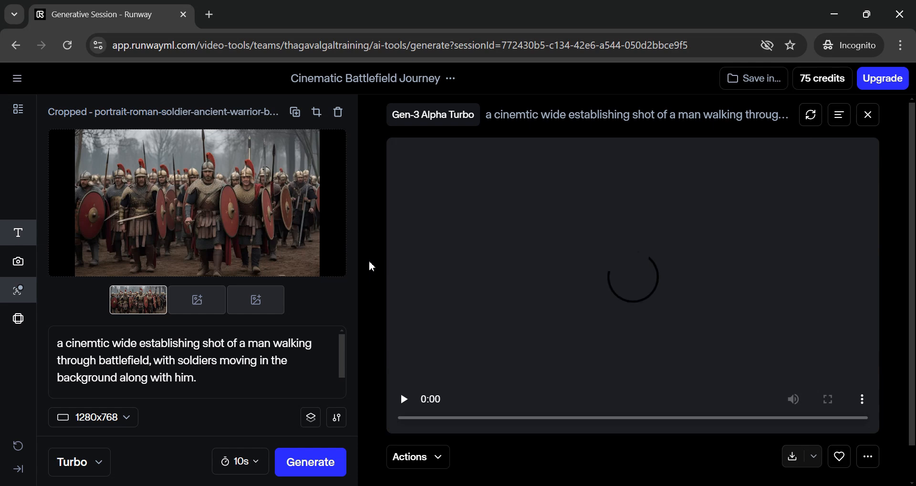
key("alt+Tab")
left_click_drag(683, 208, 583, 166)
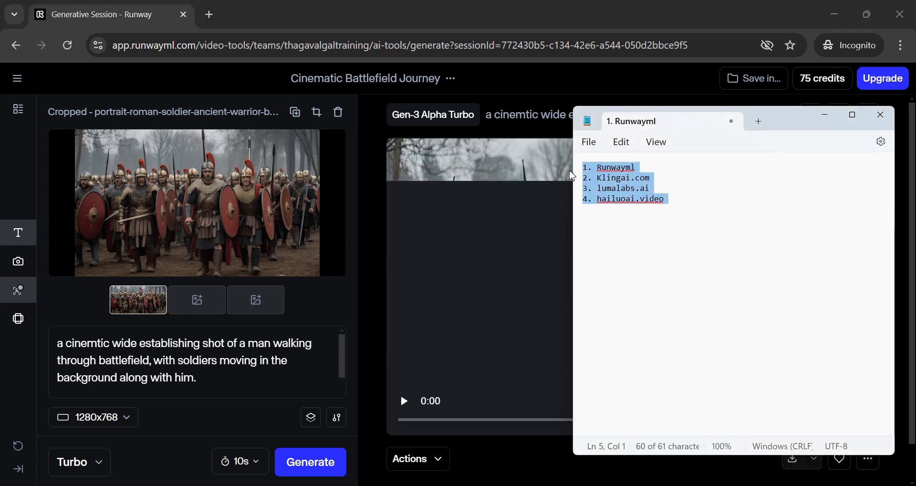
left_click(665, 214)
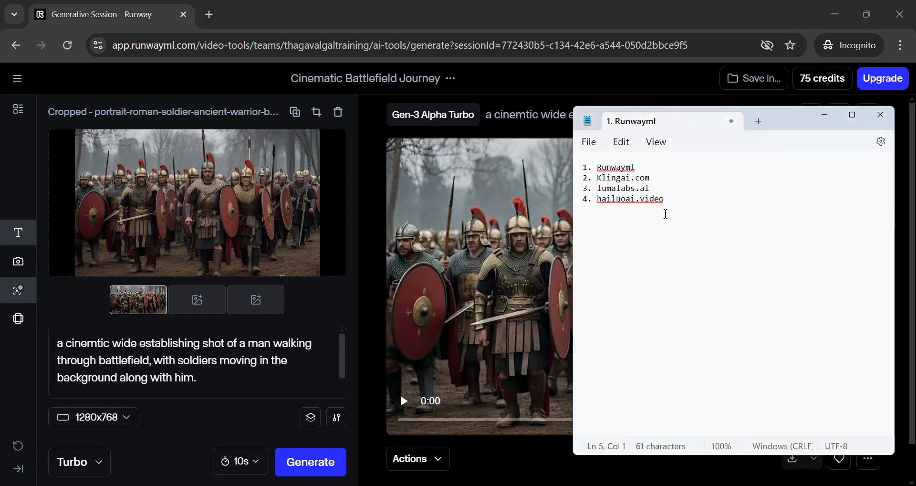
key("alt+Tab")
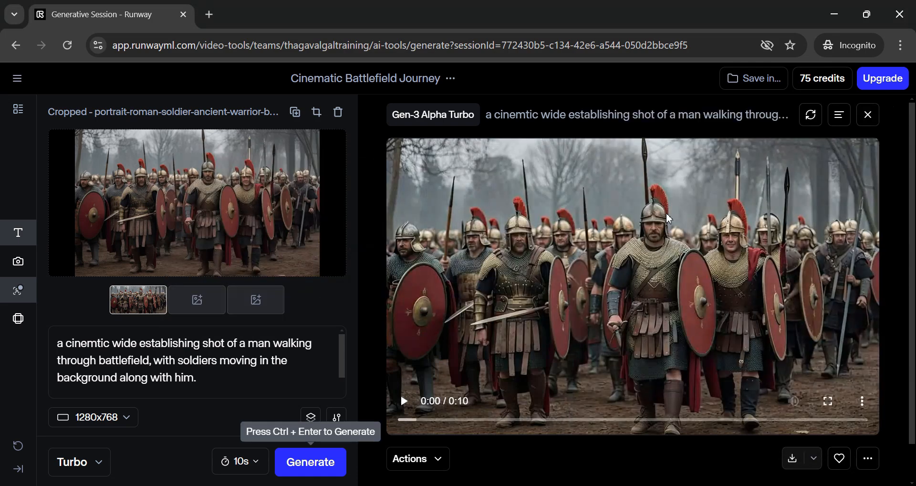
left_click(404, 402)
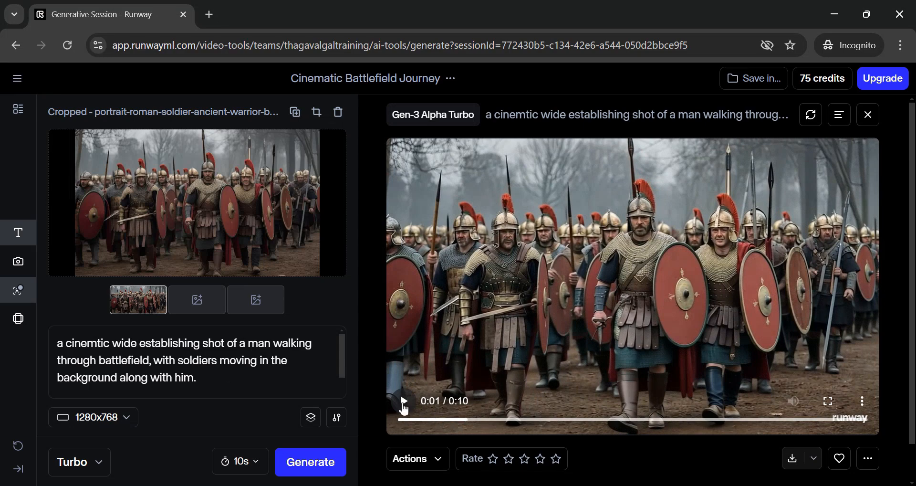
- Watch the generated battlefield clip full screen, then exit and pause it
left_click(404, 406)
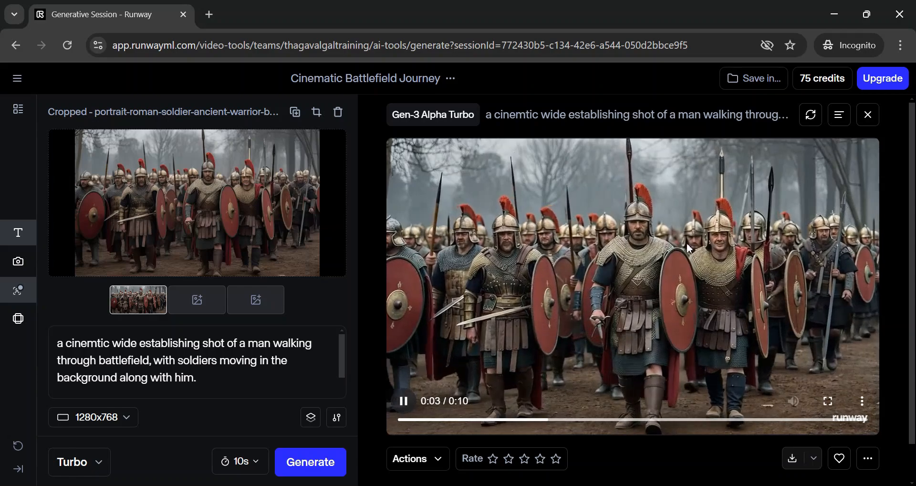
left_click(828, 401)
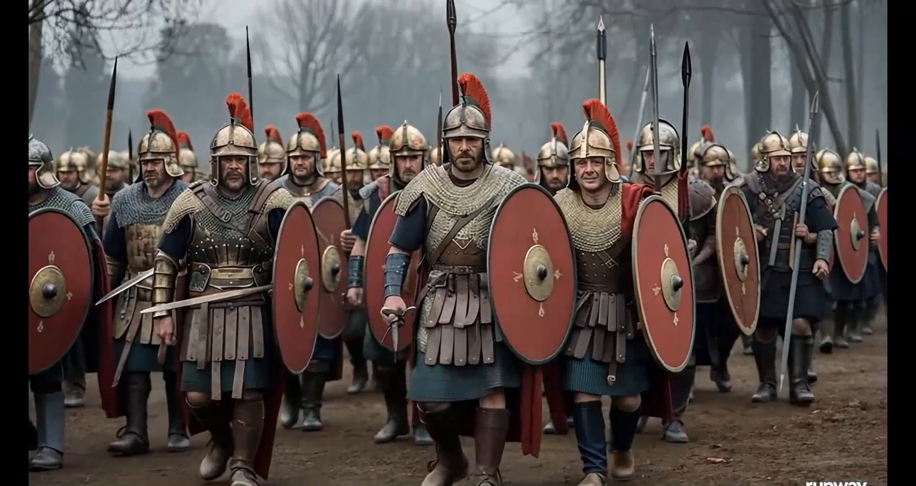
key("Escape")
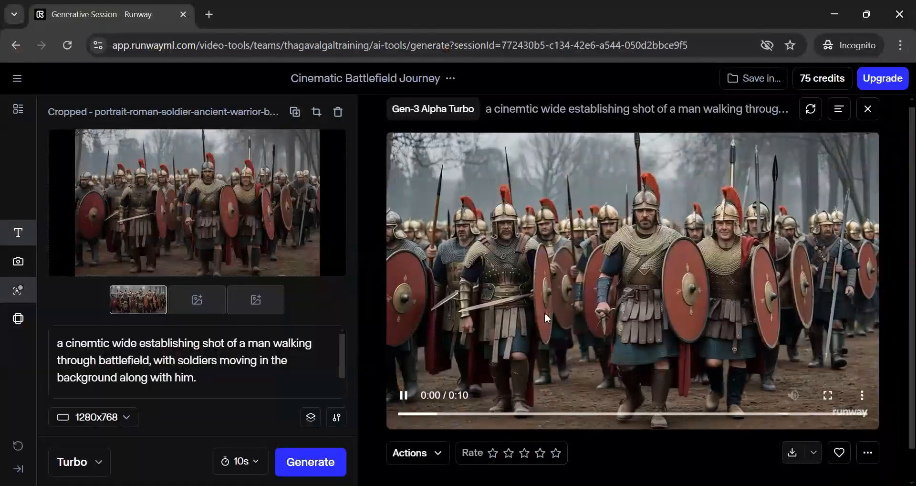
left_click(731, 313)
- Download the clip to the Desktop as the MP4 file Runwayml
scroll(732, 313, "down", 1)
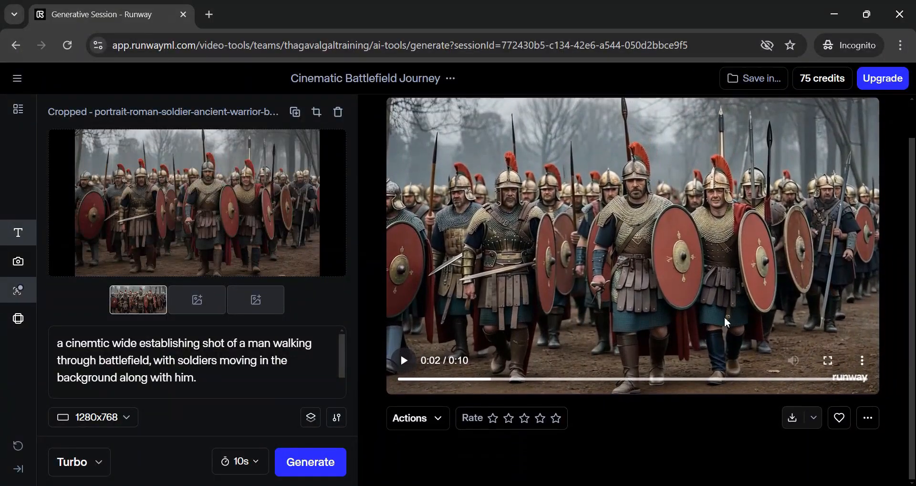
scroll(866, 372, "up", 1)
scroll(860, 191, "down", 1)
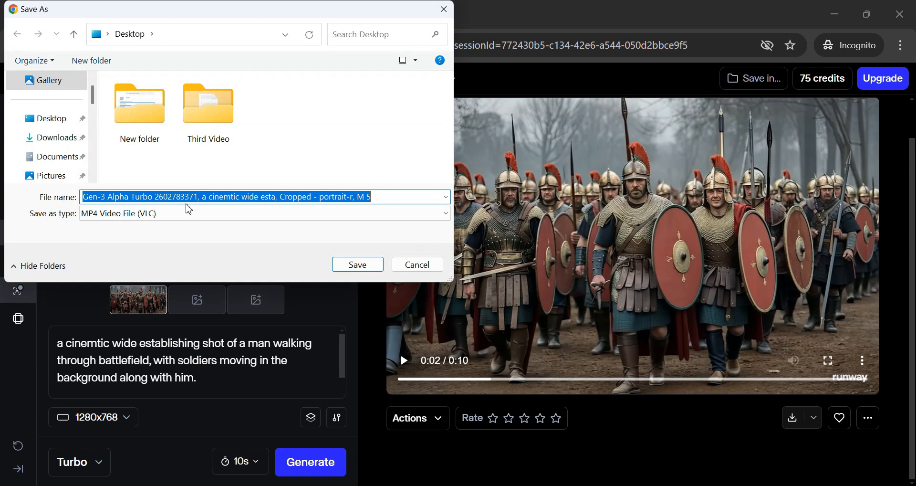
type("Runwayml")
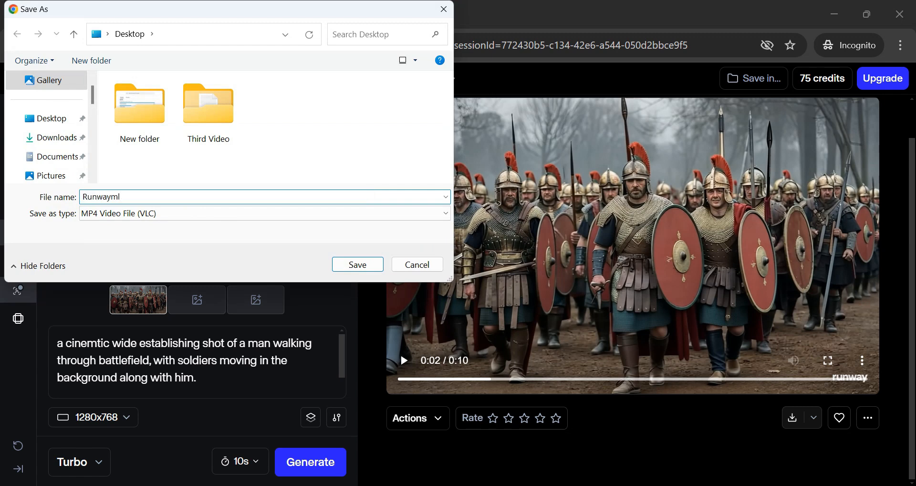
left_click(365, 265)
left_click(351, 24)
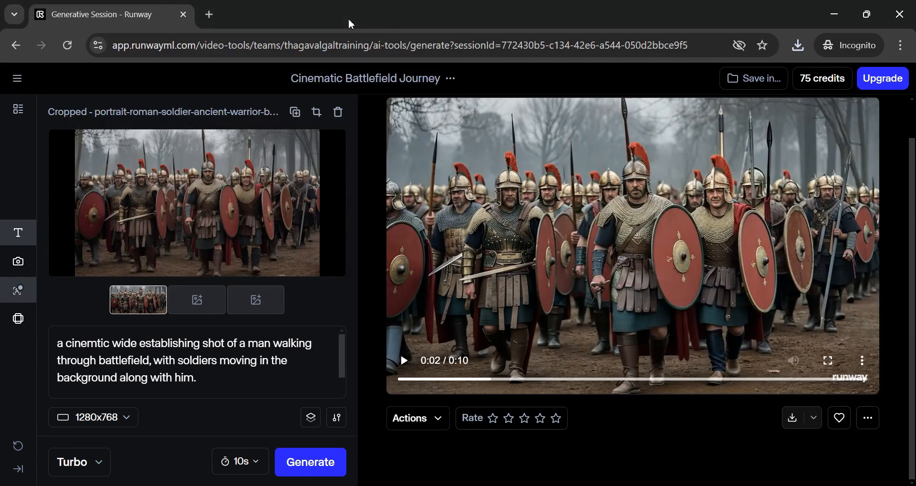
key("ctrl+t")
- Search Google for 'kling ai' and open the KLING AI website in the second tab
type("kli")
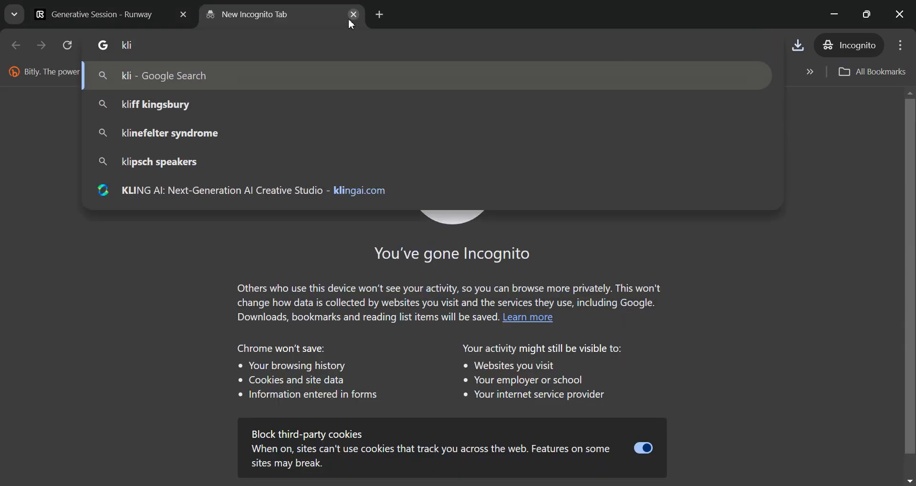
type("ng ai")
key("Return")
key("ctrl+1")
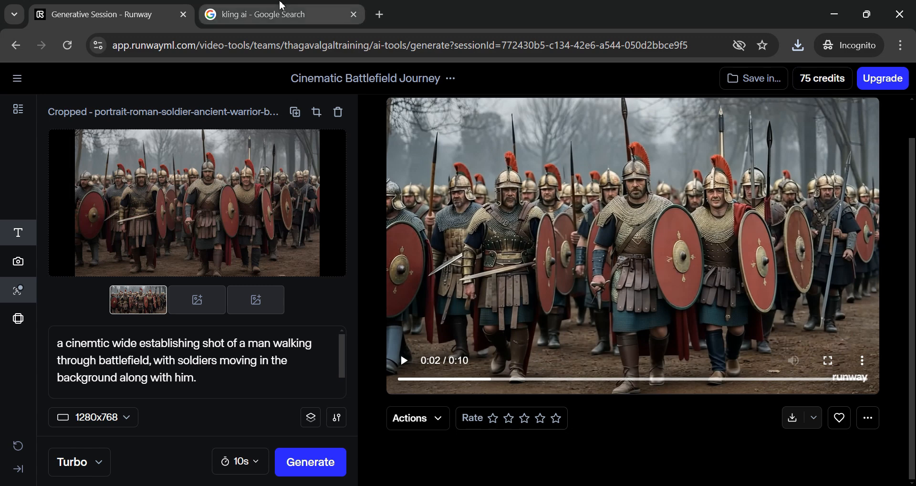
left_click(282, 10)
left_click(155, 180)
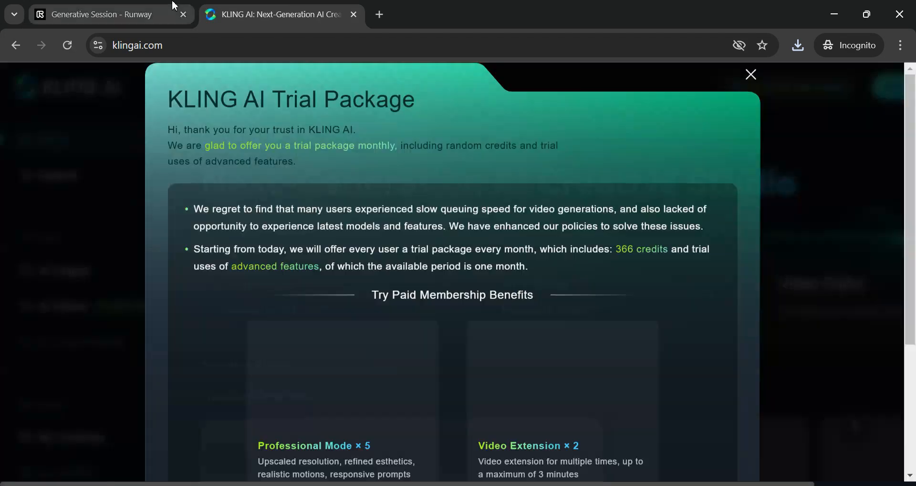
left_click(100, 14)
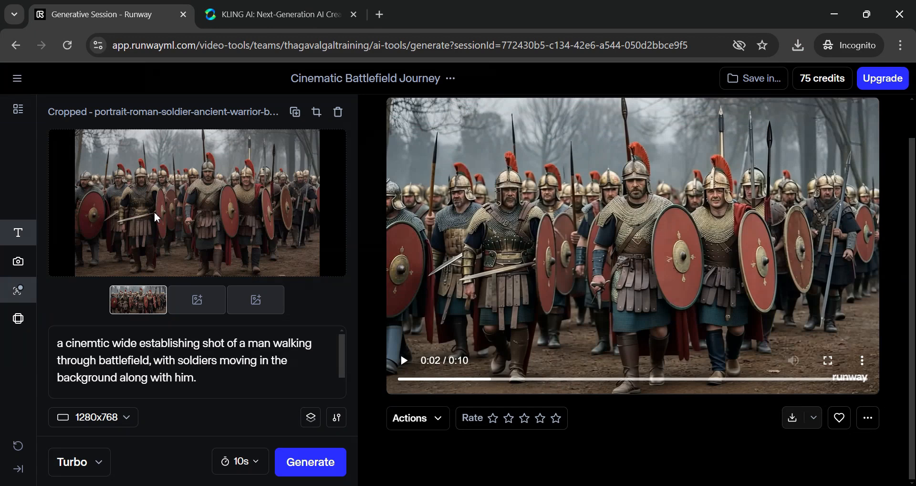
left_click_drag(221, 382, 47, 353)
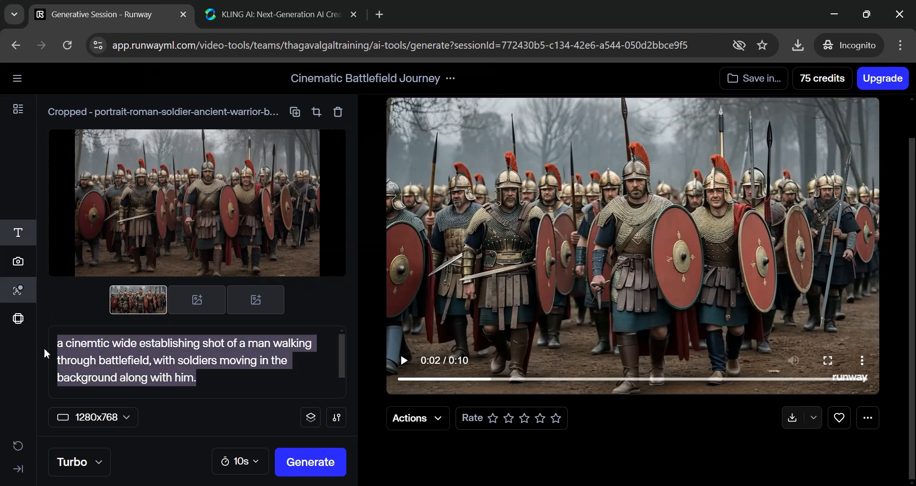
left_click(162, 366)
left_click(241, 7)
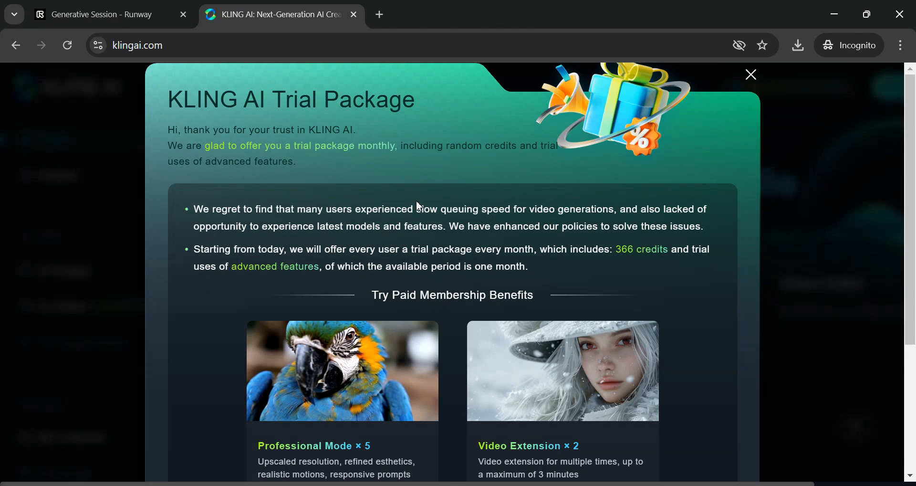
- Sign in to Kling AI with the emailed verification code and close the Congrats, occupation and trial panels
scroll(620, 164, "down", 6)
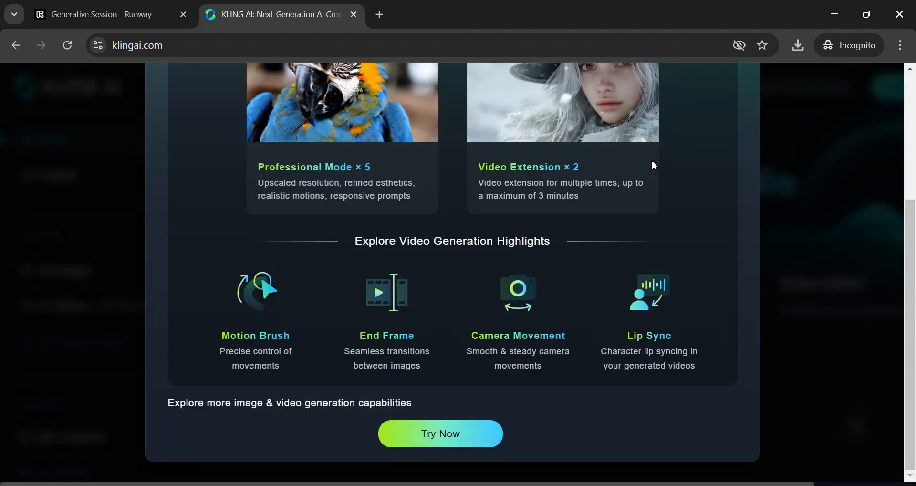
left_click(450, 441)
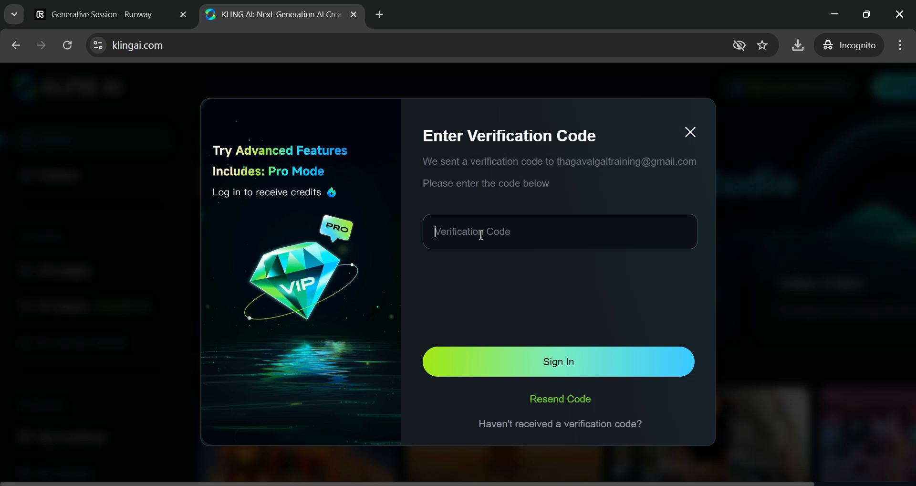
left_click(564, 372)
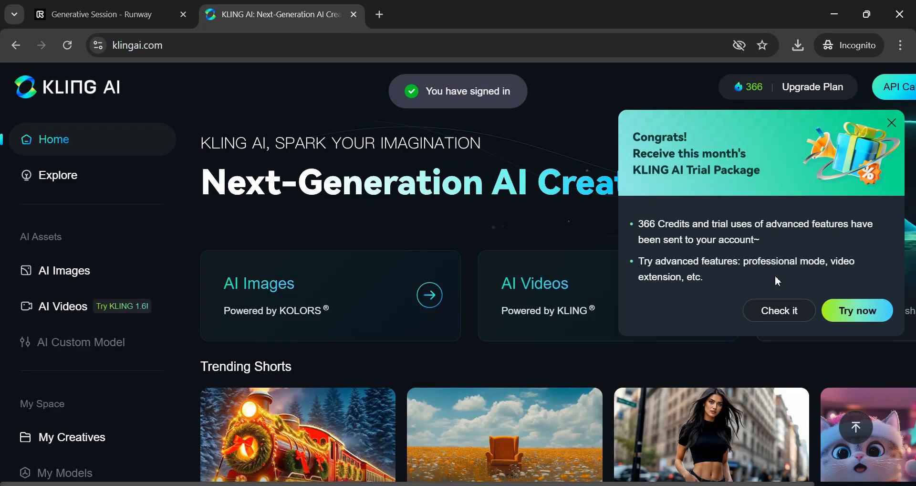
left_click(786, 312)
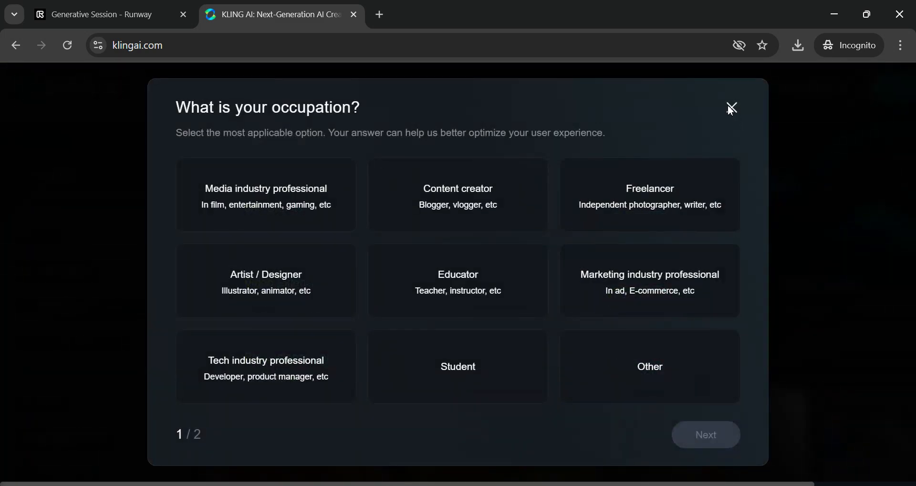
left_click(731, 109)
left_click(677, 124)
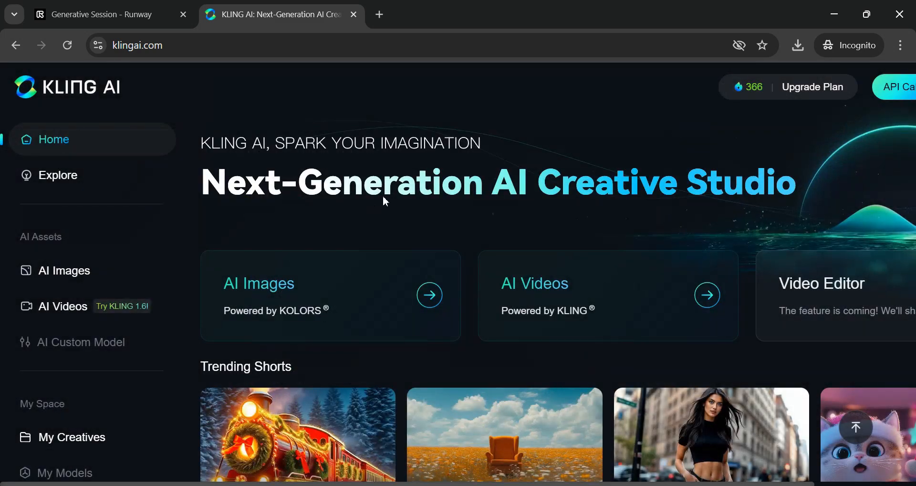
- Open the AI Videos image-to-video page, keeping the KLING 1.6 model
scroll(479, 185, "down", 2)
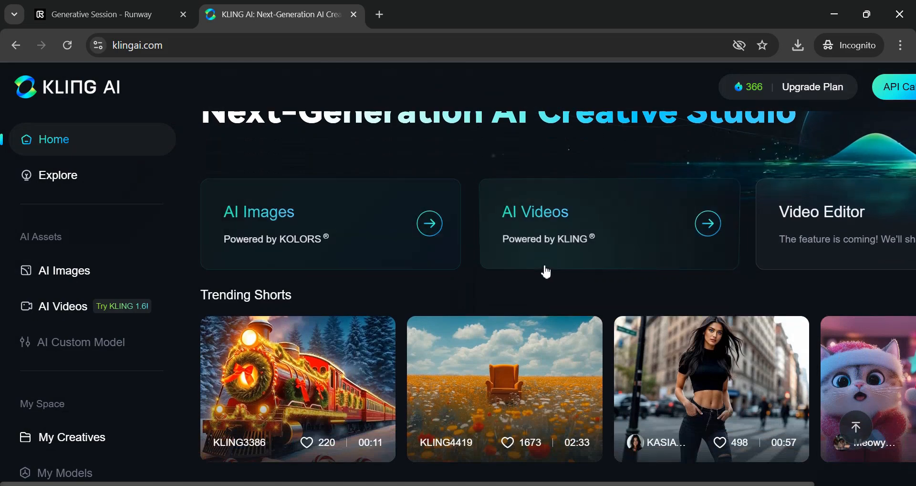
scroll(543, 270, "down", 4)
scroll(422, 285, "down", 10)
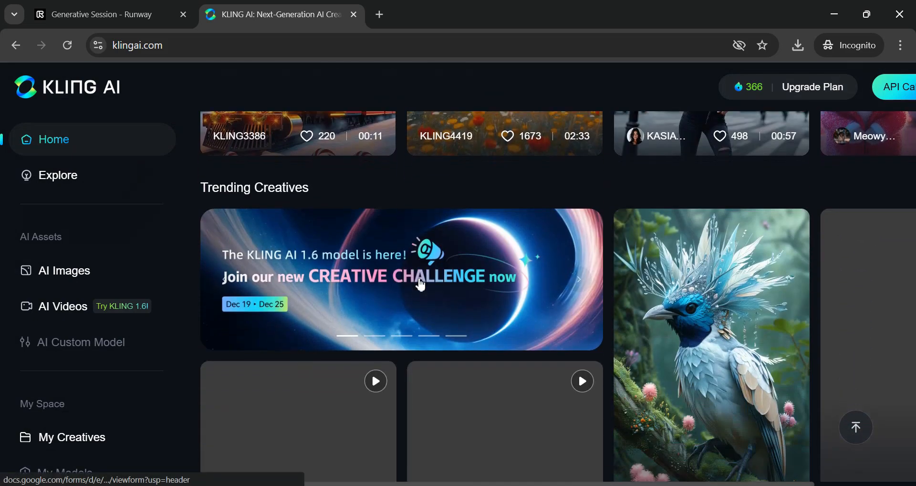
scroll(389, 288, "down", 12)
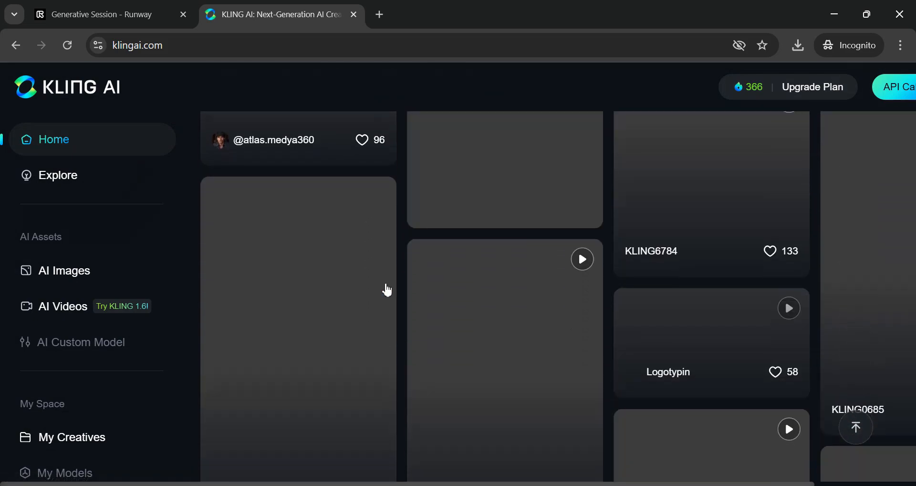
scroll(406, 261, "up", 20)
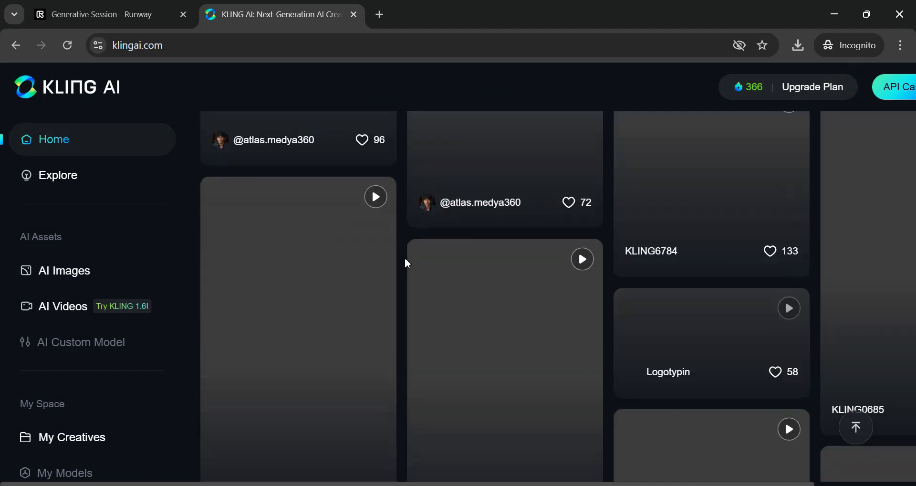
left_click(70, 308)
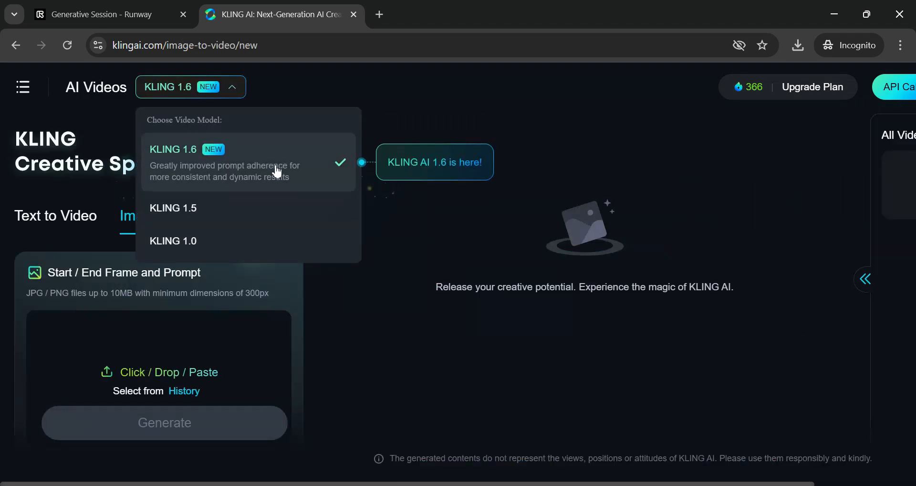
left_click(277, 172)
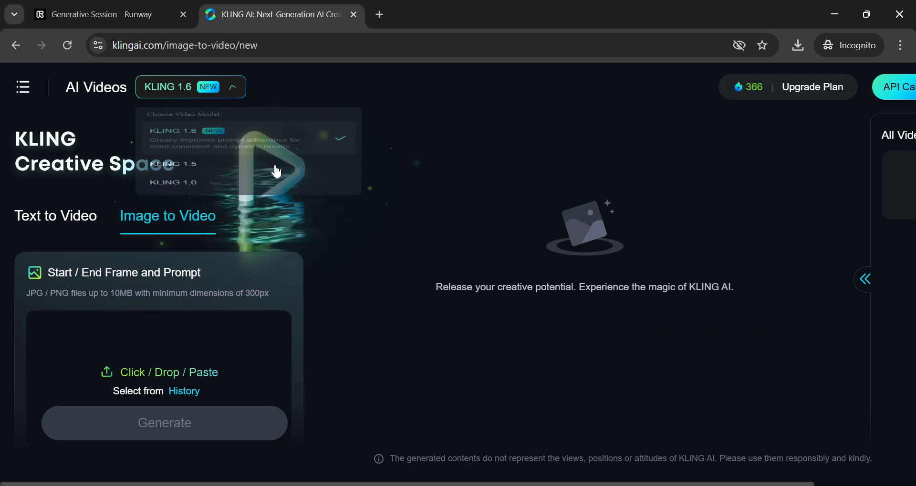
scroll(177, 286, "down", 5)
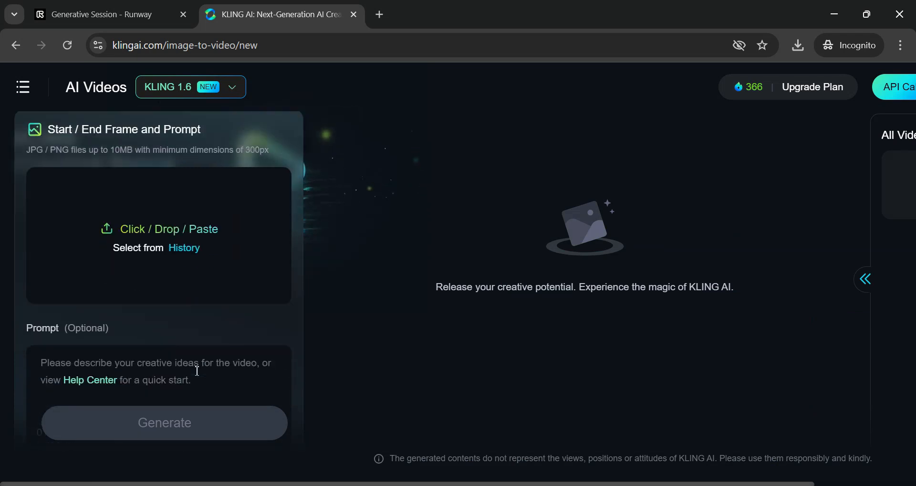
scroll(160, 315, "up", 2)
- Upload the roman soldier image as Kling's start frame
left_click(131, 229)
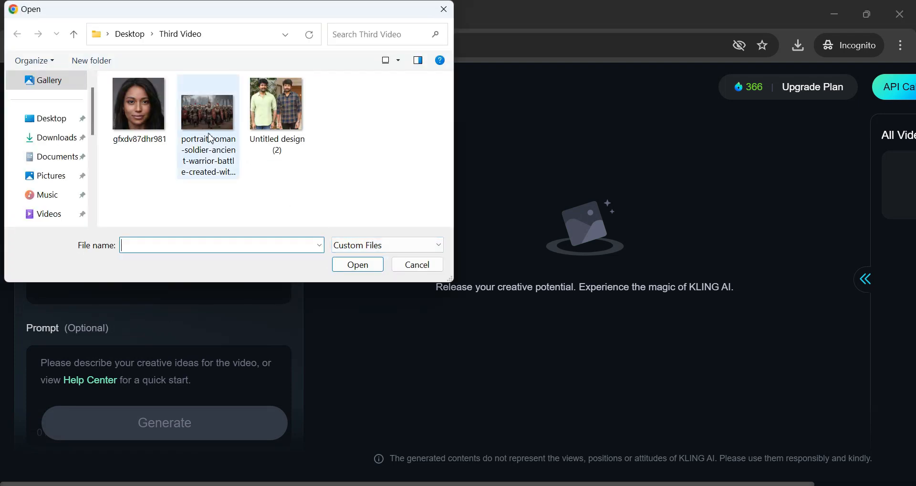
double_click(211, 137)
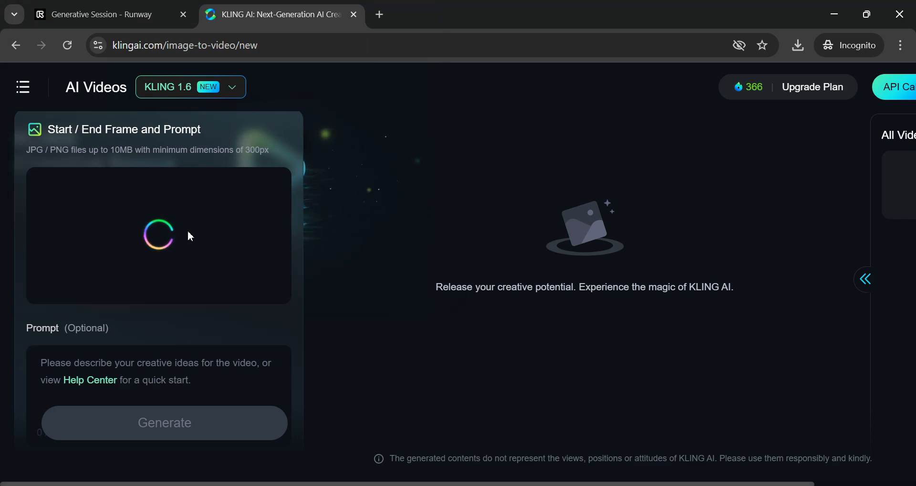
scroll(187, 248, "down", 2)
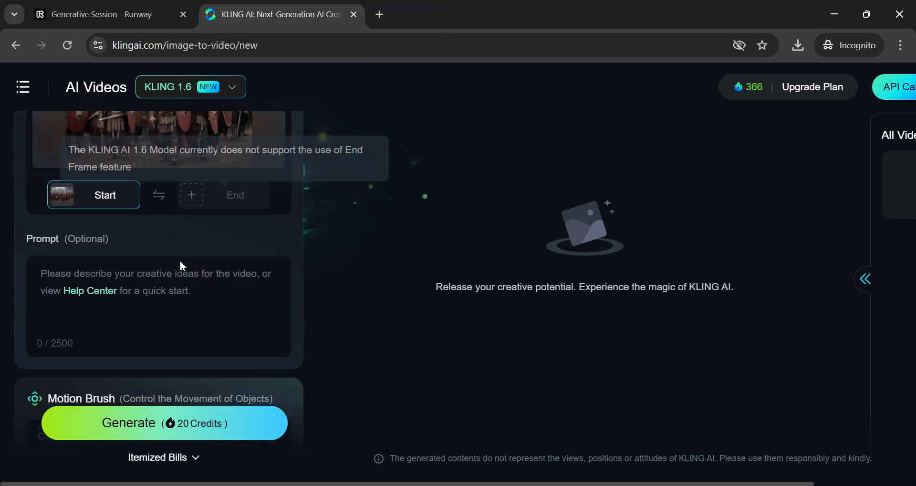
- Copy the battlefield prompt from Runway and paste it into Kling's Prompt box
key("ctrl+Tab")
triple_click(195, 385)
key("ctrl+c")
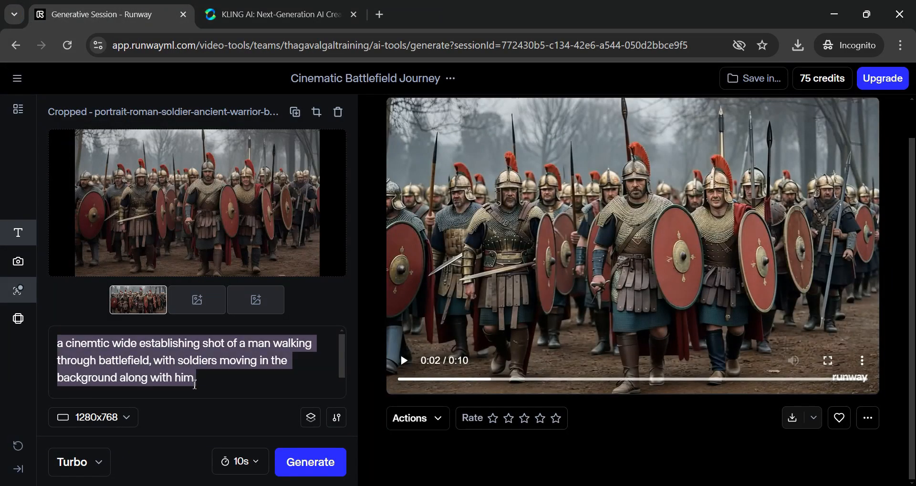
left_click(275, 14)
left_click(128, 267)
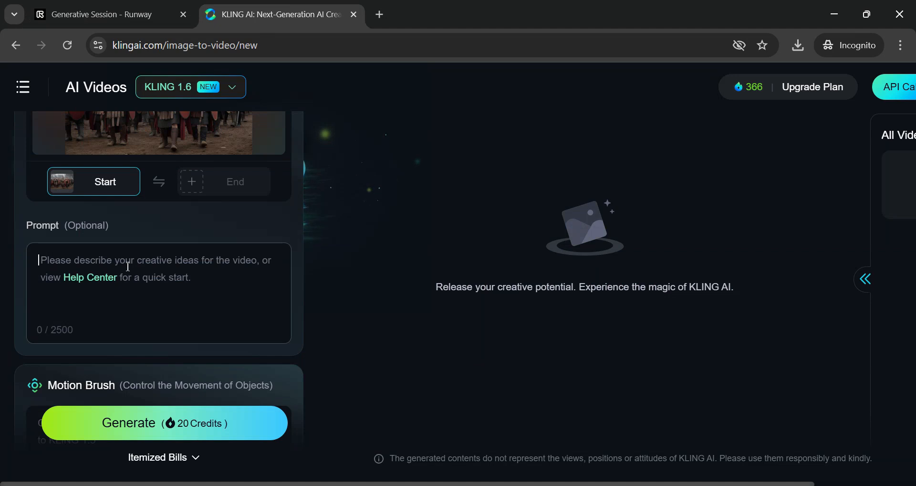
key("ctrl+v")
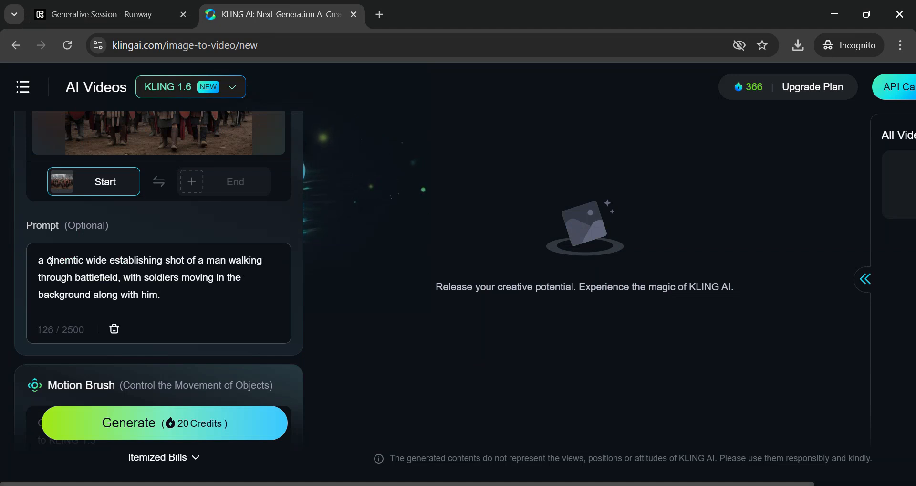
key("BackSpace")
- Capitalise the prompt's opening 'A' and set the video duration to 10s
type("A")
scroll(174, 329, "down", 2)
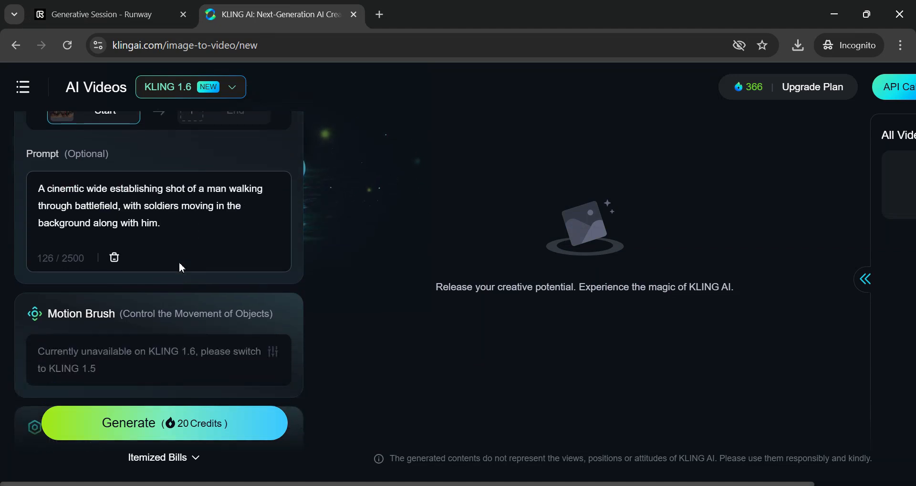
scroll(182, 261, "down", 5)
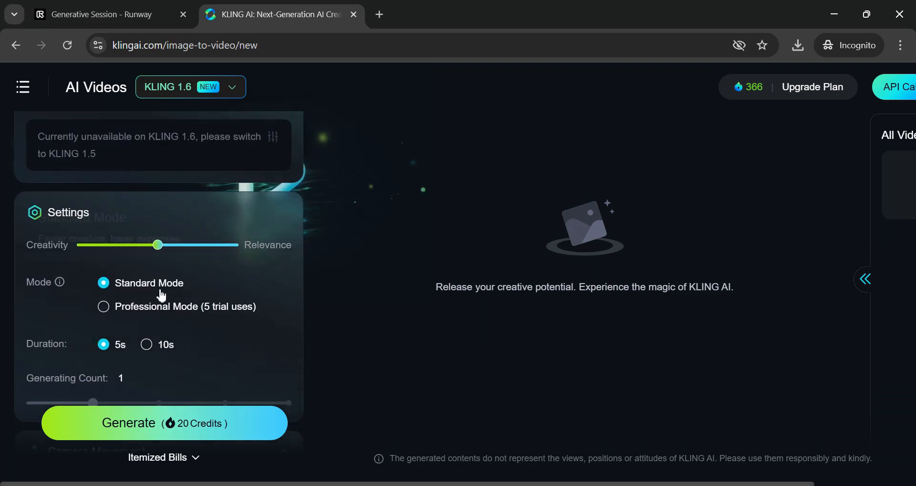
mouse_move(215, 326)
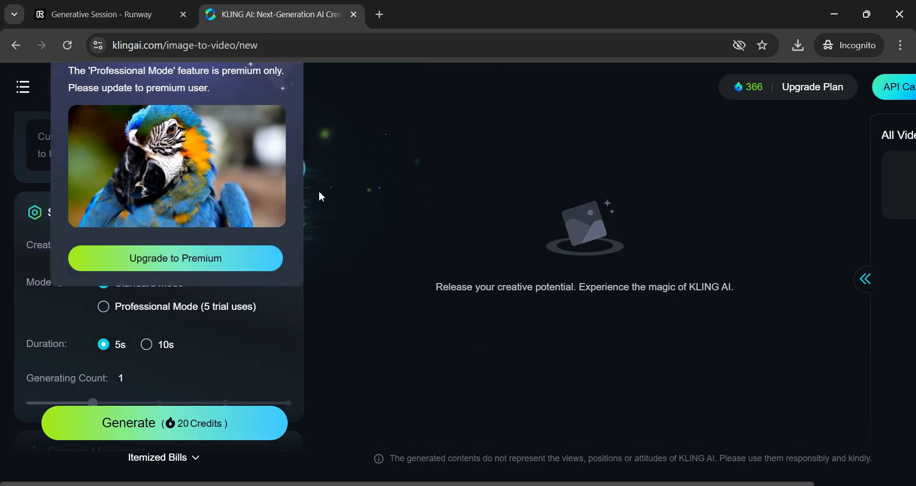
scroll(222, 286, "down", 2)
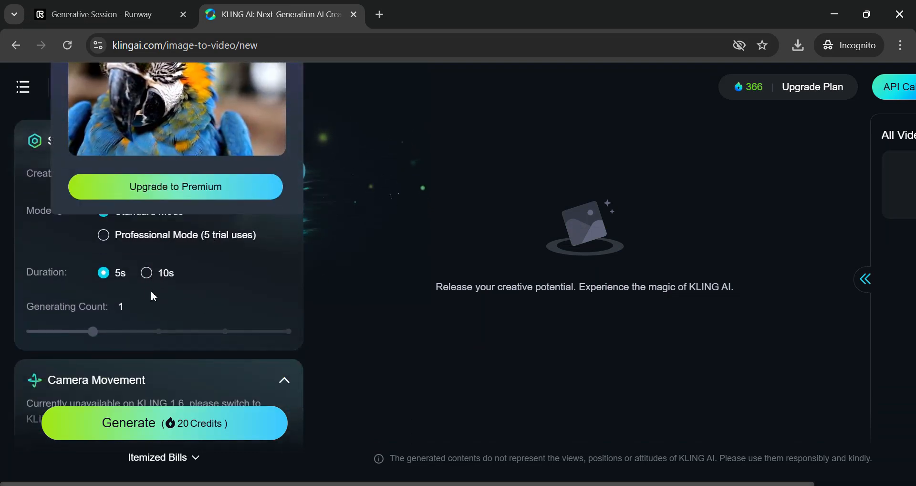
left_click(147, 273)
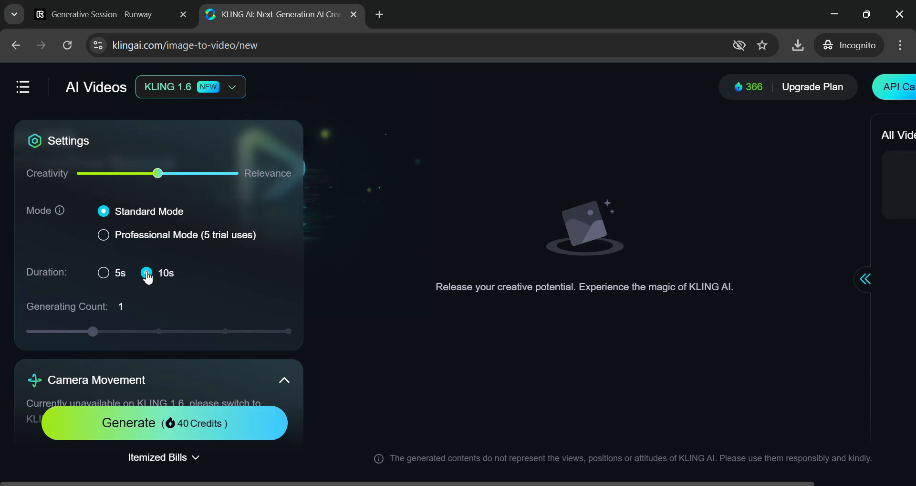
- Review the Standard Mode, 10s, one-video settings, costing 40 credits
left_click(95, 14)
left_click(275, 14)
scroll(186, 229, "down", 1)
scroll(188, 337, "down", 3)
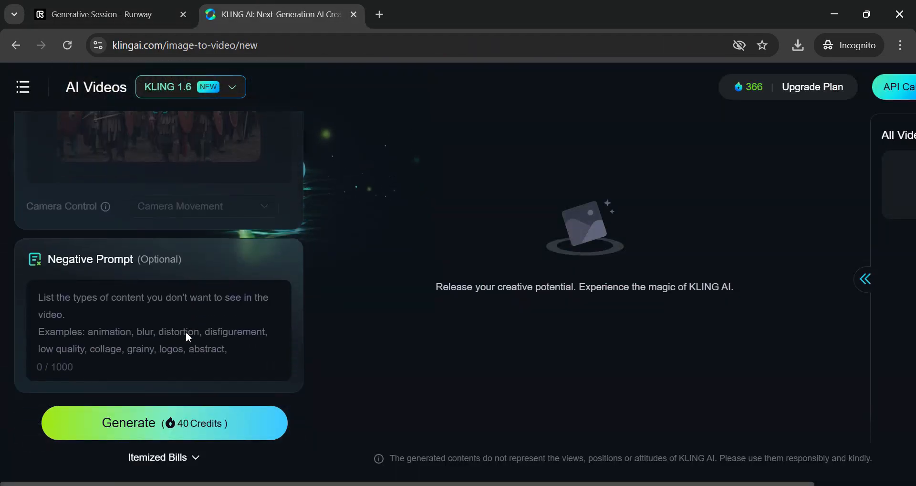
scroll(188, 337, "up", 3)
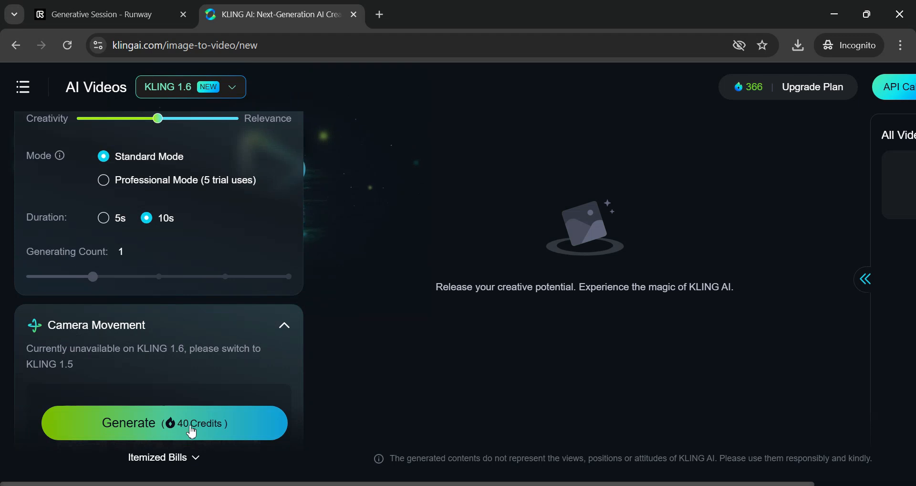
mouse_move(758, 93)
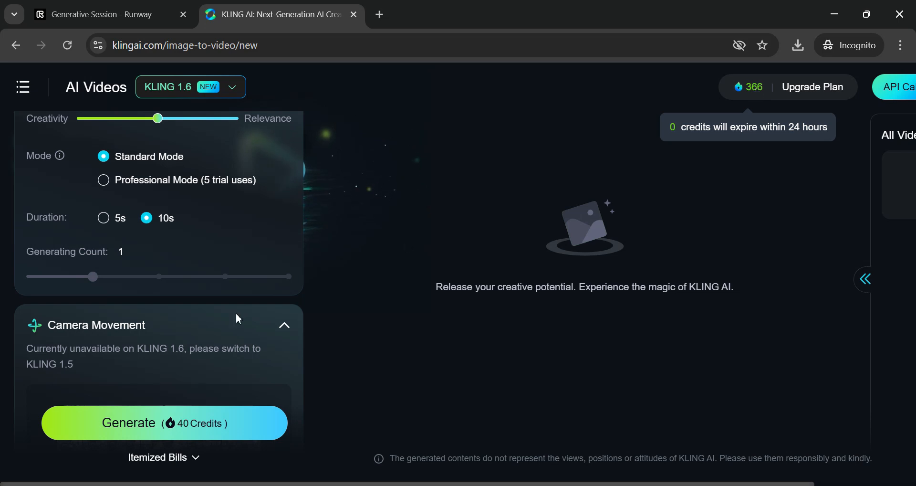
scroll(217, 348, "up", 10)
scroll(196, 302, "down", 3)
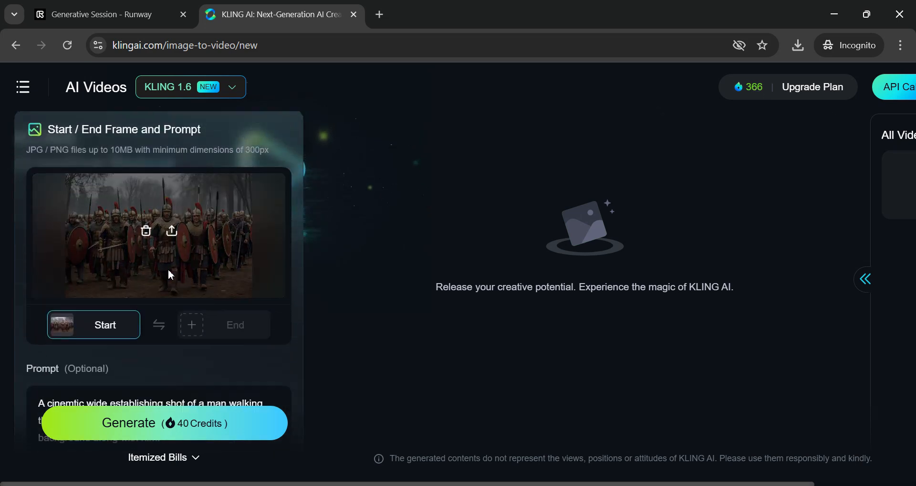
scroll(198, 362, "down", 3)
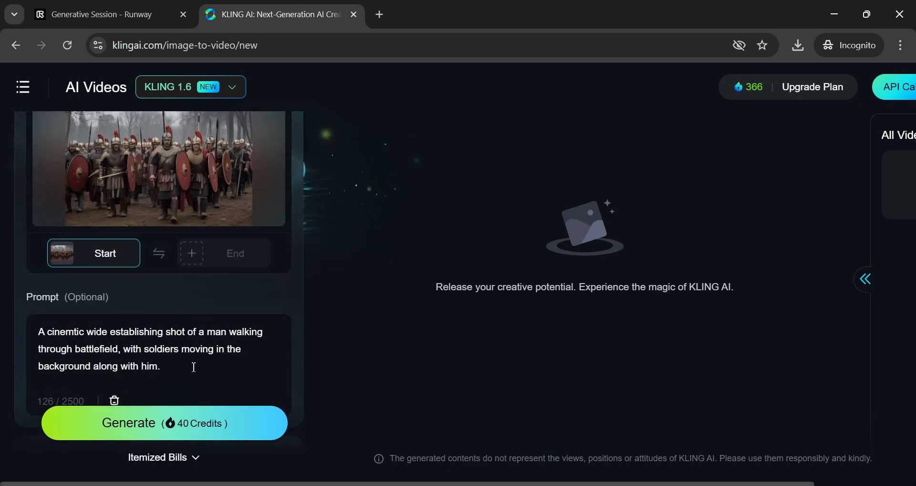
- Queue the 10-second battlefield video for generation in Kling AI
left_click(197, 431)
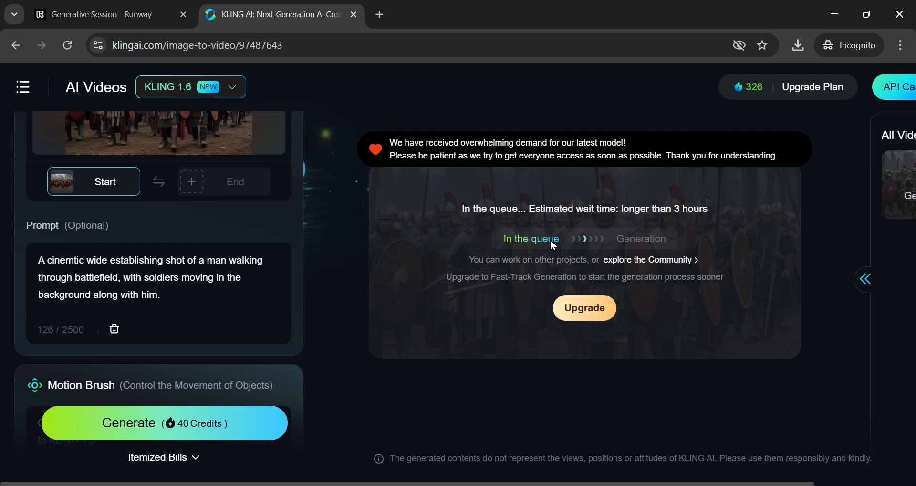
left_click_drag(318, 10, 280, 5)
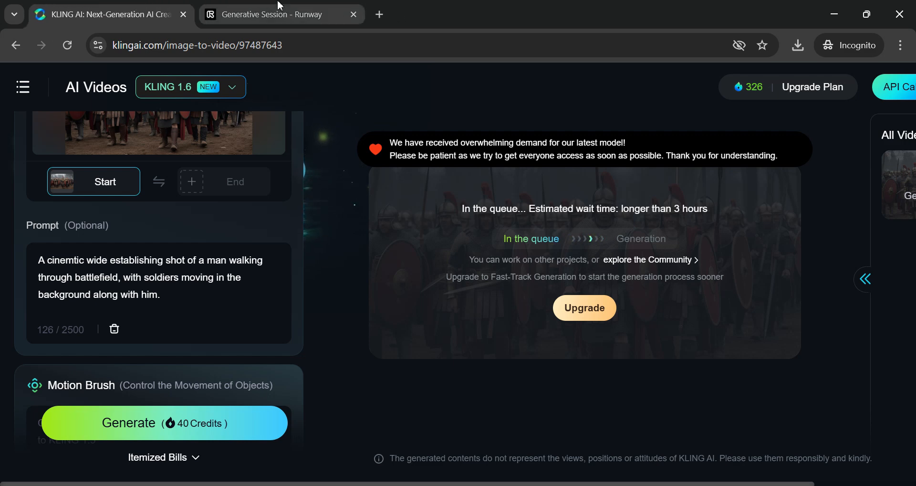
left_click(280, 5)
- Take the lumalabs.ai address from the notes and search for Luma in a new tab
key("alt+Tab")
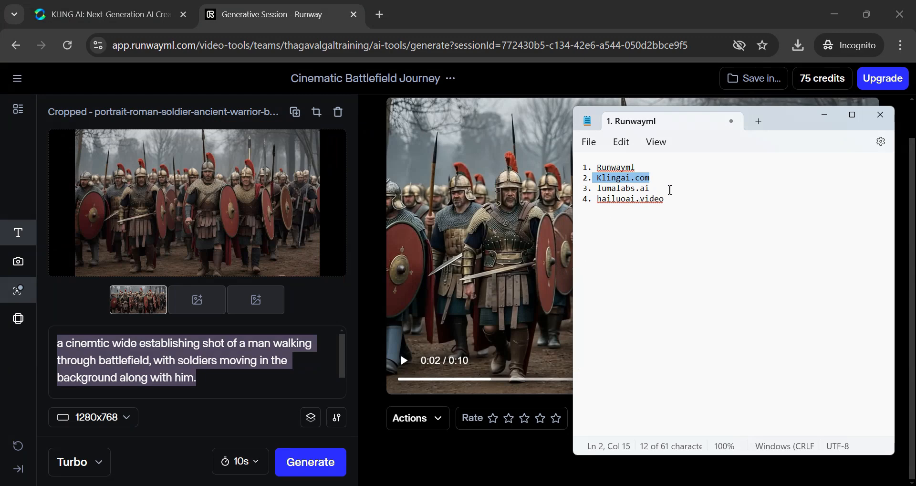
left_click_drag(670, 190, 599, 193)
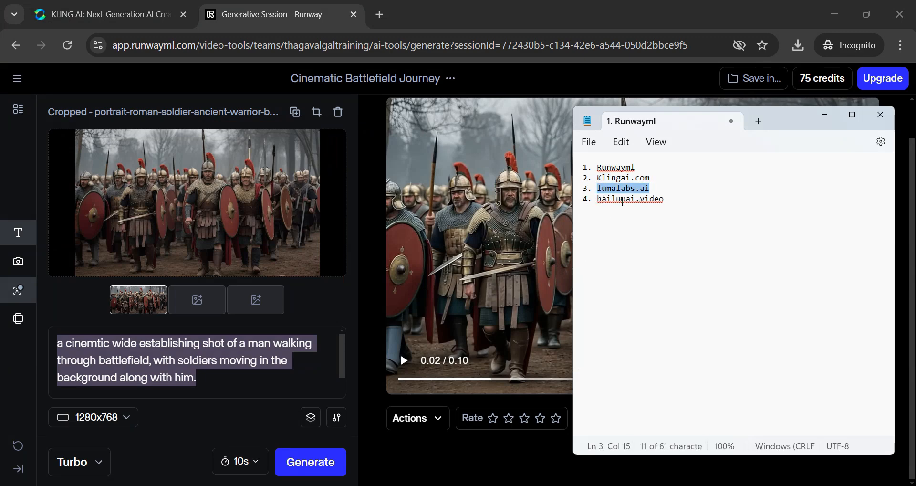
left_click(379, 14)
type("lum")
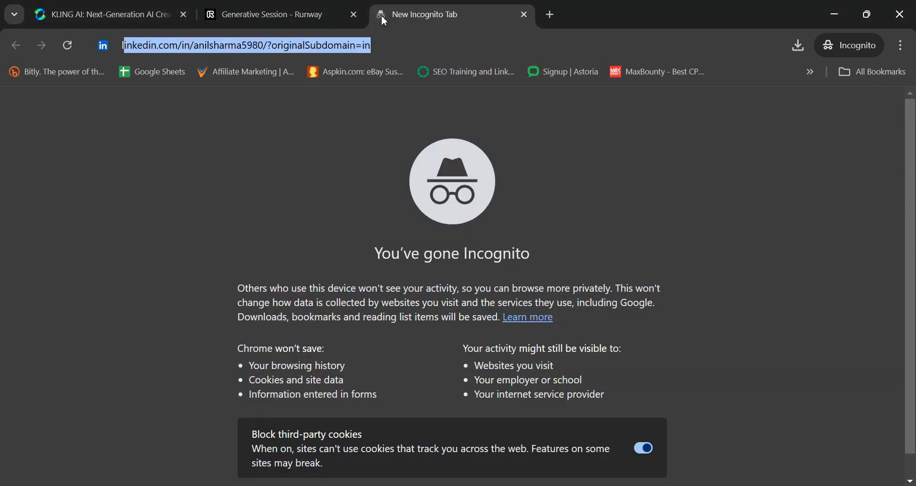
type("ba ai")
key("Return")
- Back on Kling AI, expand and then collapse the generated videos panel
left_click(92, 7)
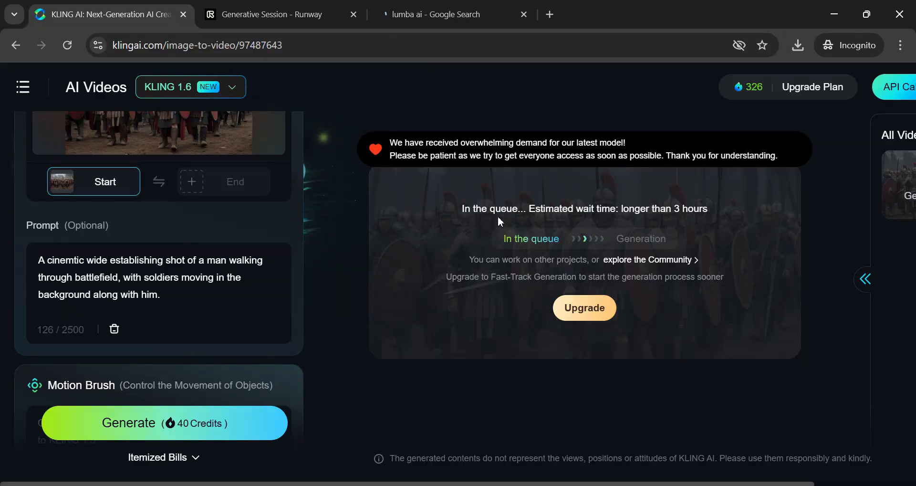
left_click(866, 280)
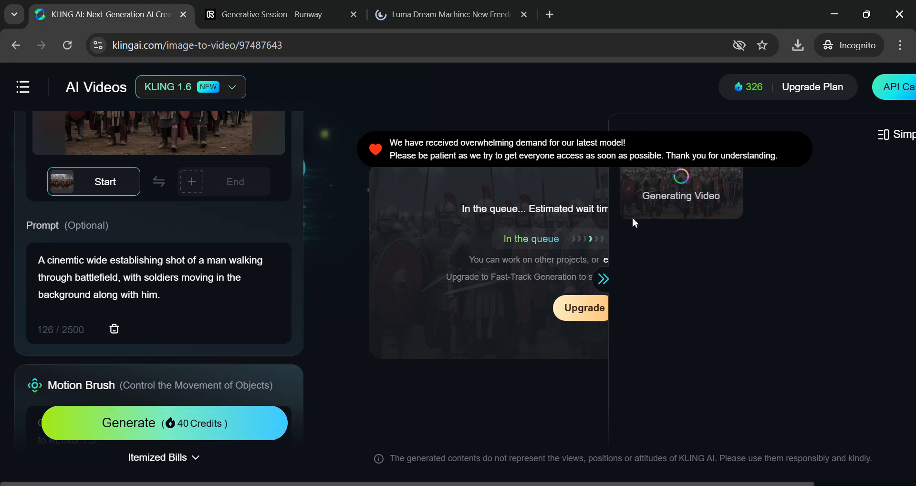
left_click(608, 285)
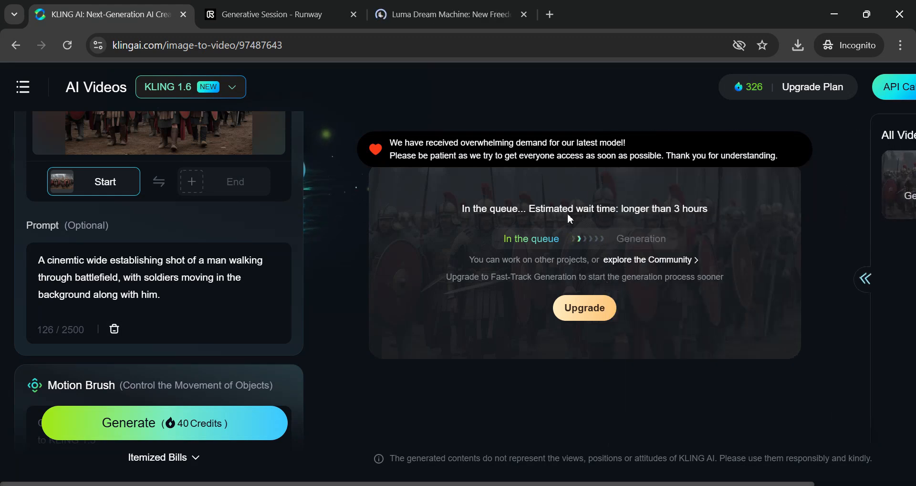
- Launch Dream Machine, sign in with a Google account and dismiss the intro overlay
left_click(457, 6)
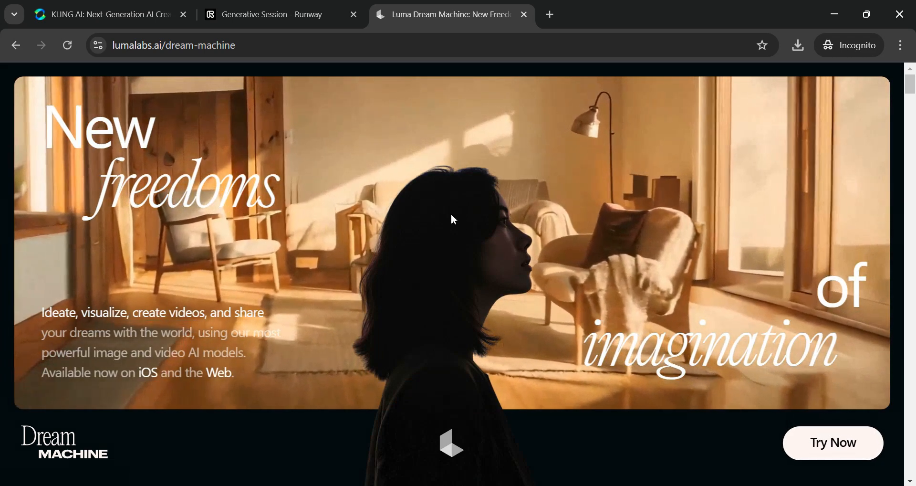
left_click(833, 447)
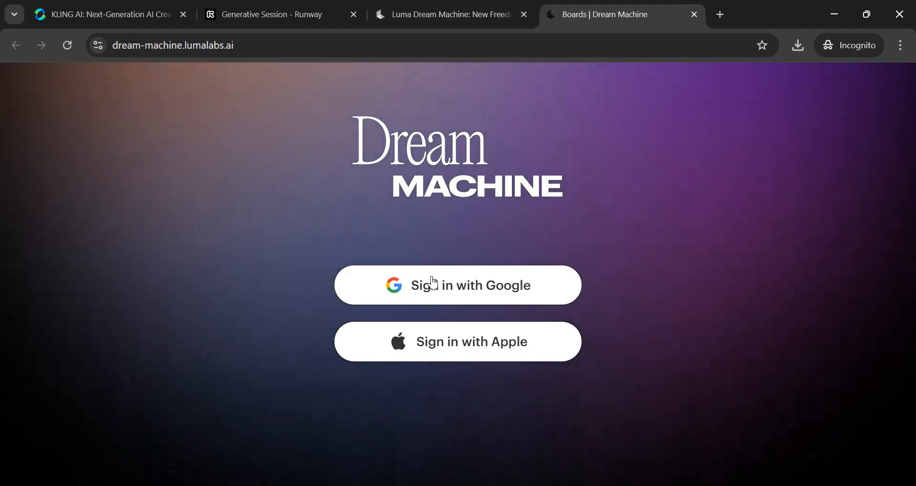
left_click(465, 292)
scroll(440, 319, "down", 5)
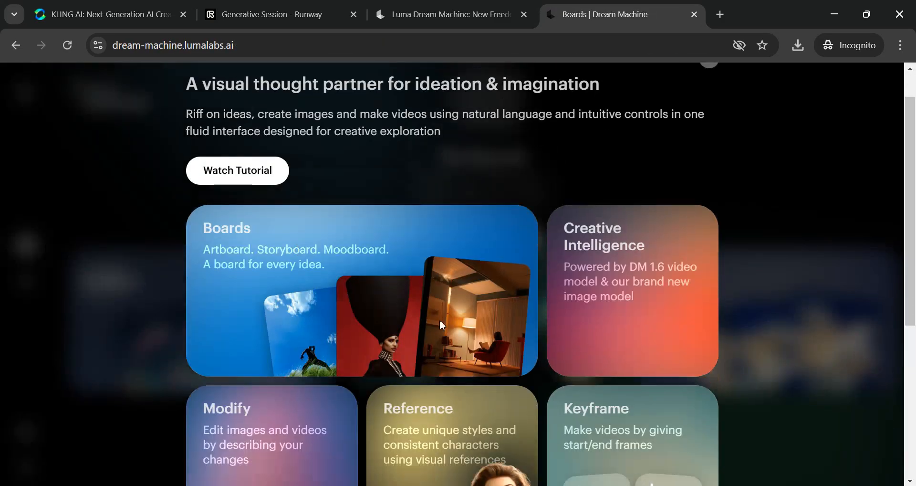
scroll(554, 353, "up", 5)
left_click(708, 99)
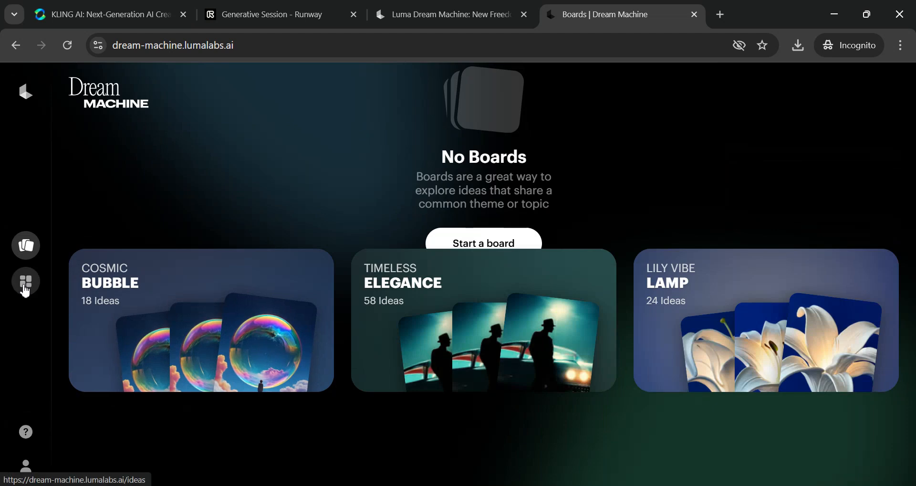
- Glance at the Ideas panel, return to Boards and start a new board
left_click(26, 289)
left_click(423, 135)
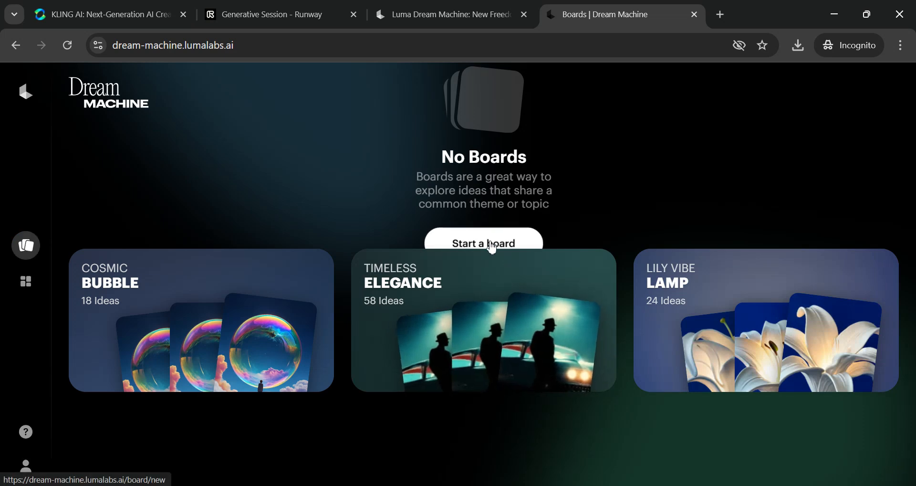
left_click(492, 243)
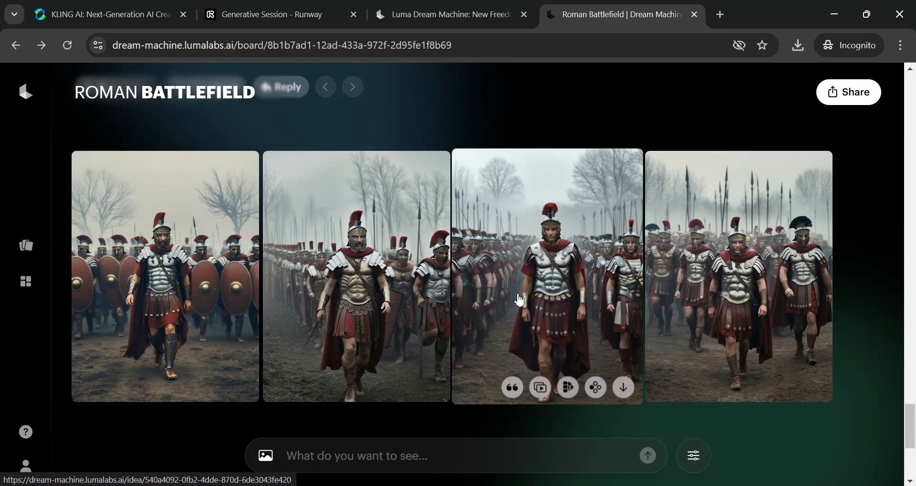
- View the fourth soldier image full size, then return to the March of History board
scroll(623, 293, "up", 7)
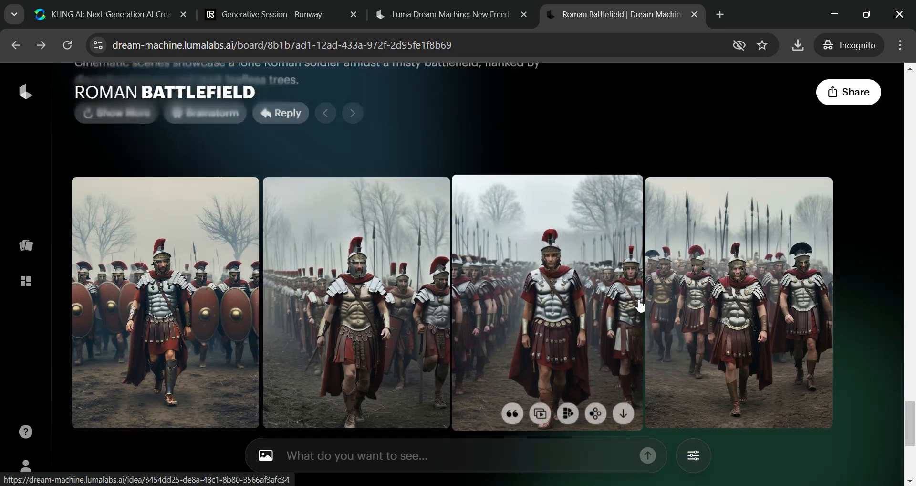
scroll(623, 293, "down", 4)
scroll(625, 299, "down", 2)
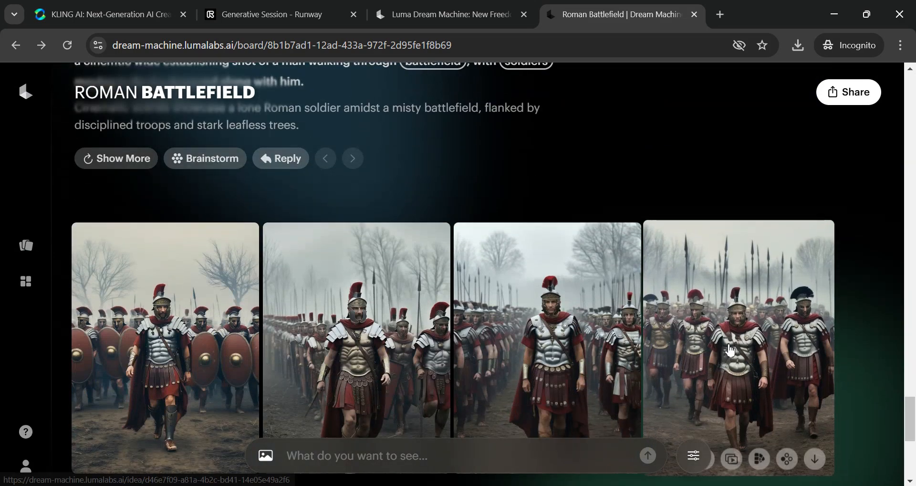
left_click(728, 343)
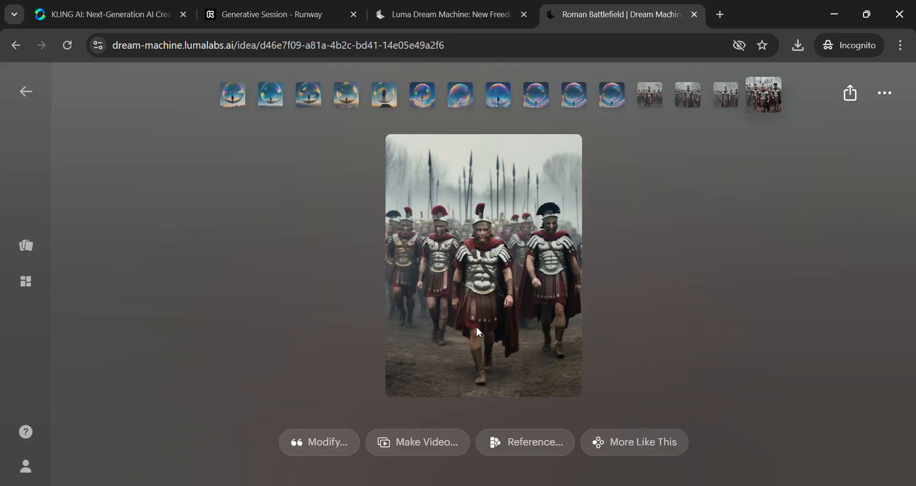
left_click(428, 436)
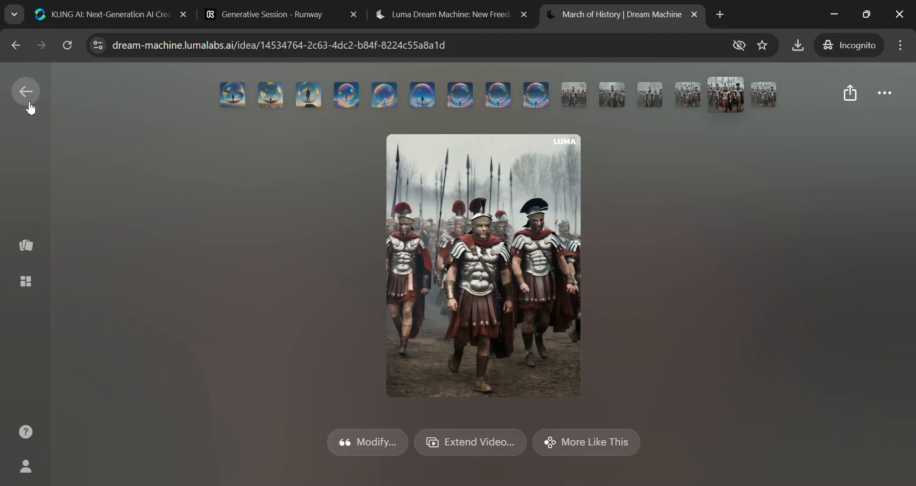
left_click(29, 105)
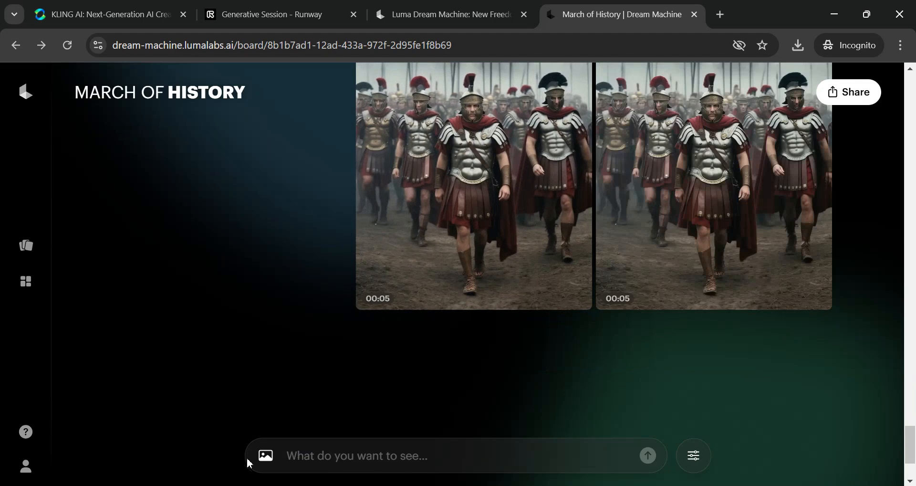
- Attach the Roman soldier image as start frame and submit 'make a 10 sec video from this image' plus the pasted prompt
left_click(264, 462)
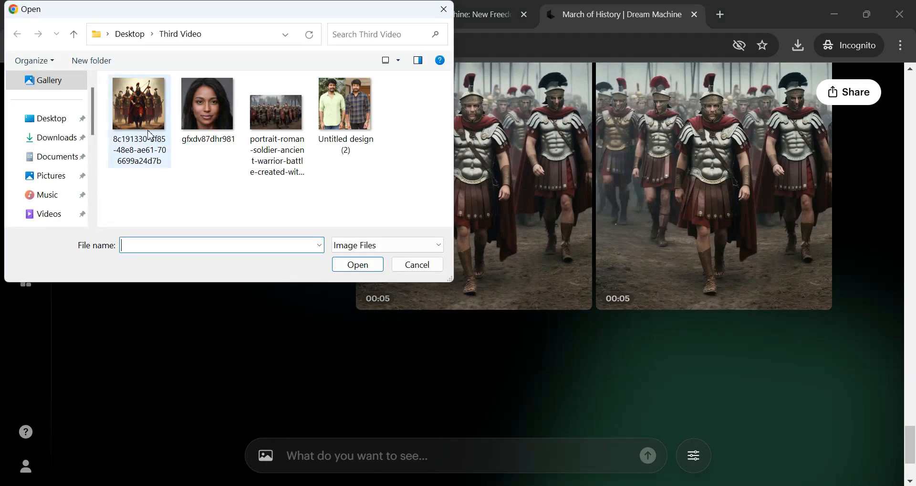
left_click(139, 114)
left_click(278, 124)
left_click(358, 265)
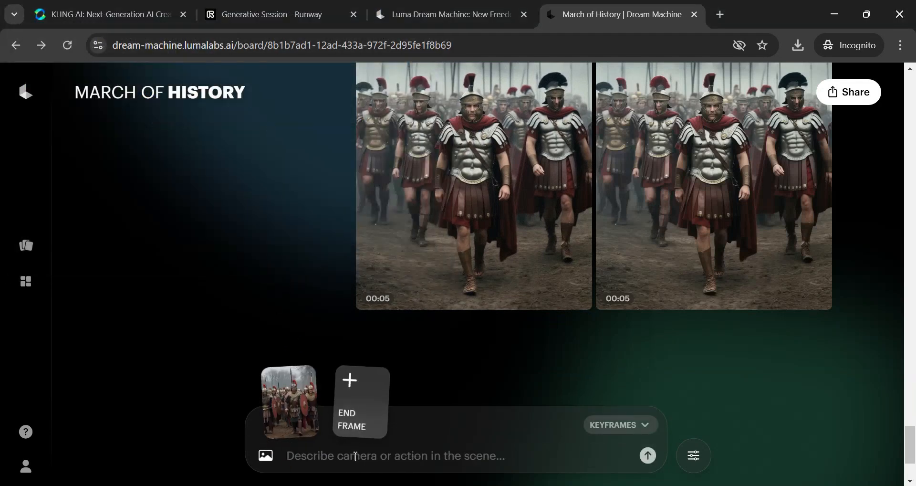
type("make ")
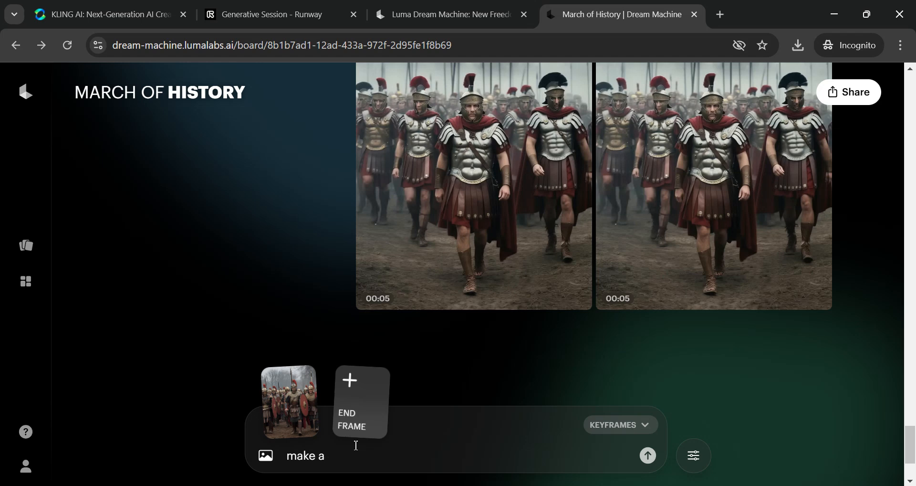
type("a 10 sec video from this i")
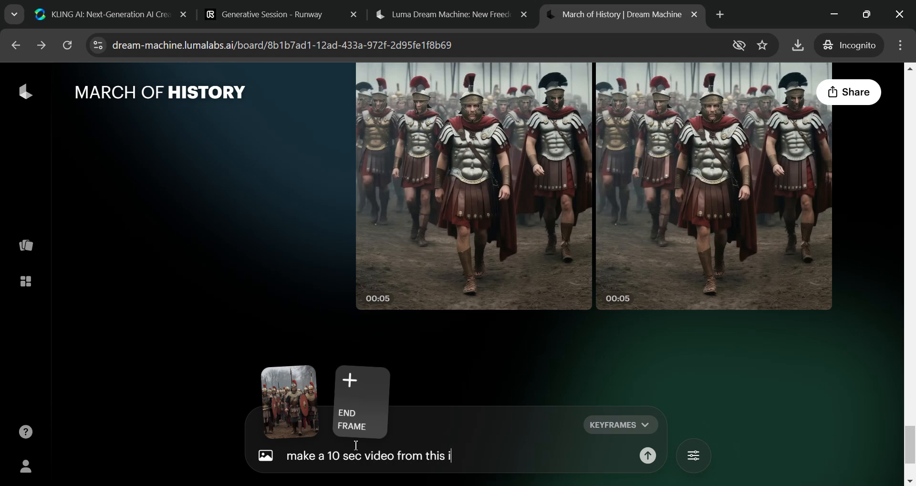
type("mage ,")
type("a cinemtic wide establishing shot of a man walking through battlefield, with soldiers moving in the background along with him.")
key("Return")
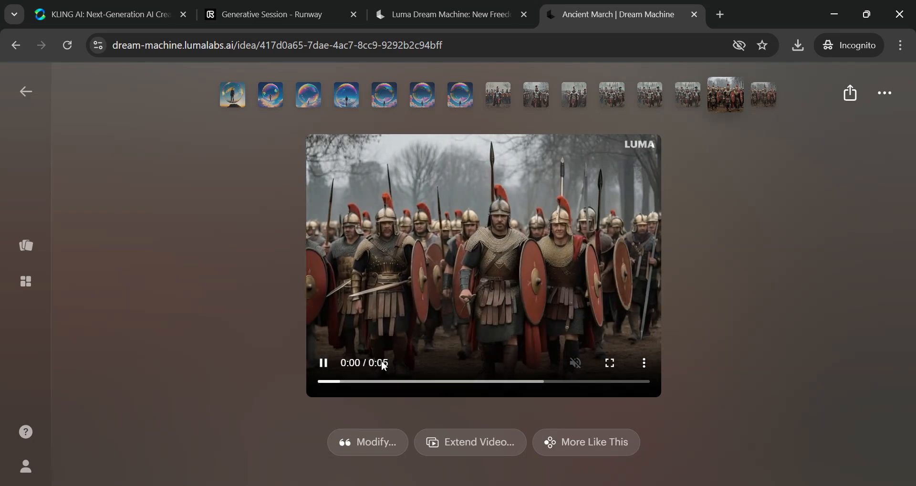
- Play the Ancient March clip full screen, then exit full screen
left_click(610, 362)
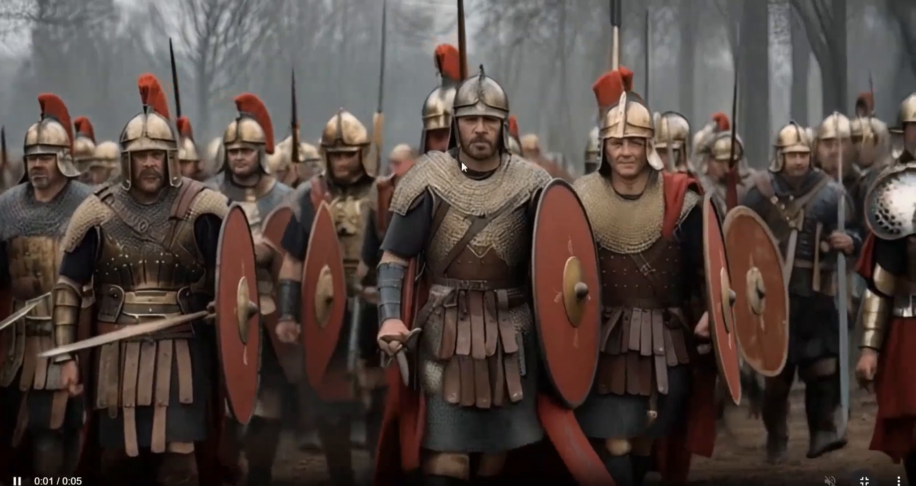
key("Escape")
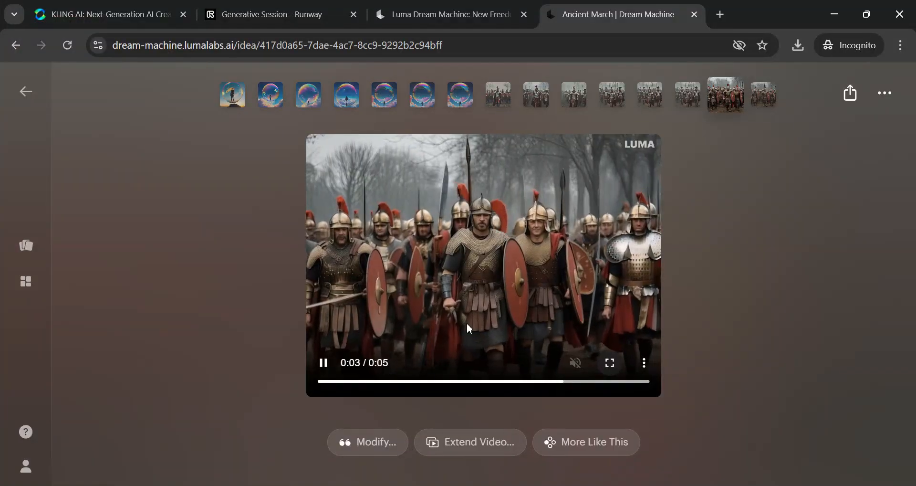
- Copy hailuoai.video from the notes and open it in a new browser tab
key("ctrl+t")
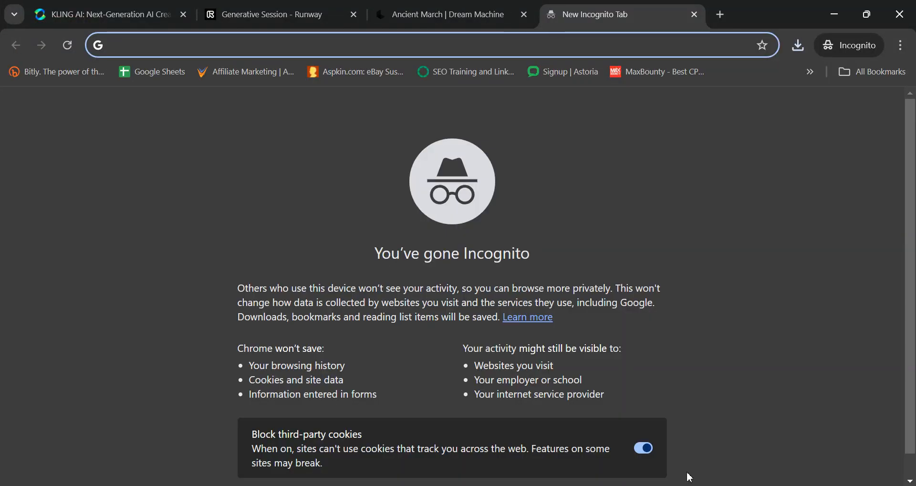
key("alt+Tab")
left_click(664, 199)
left_click_drag(664, 199, 604, 210)
double_click(600, 203)
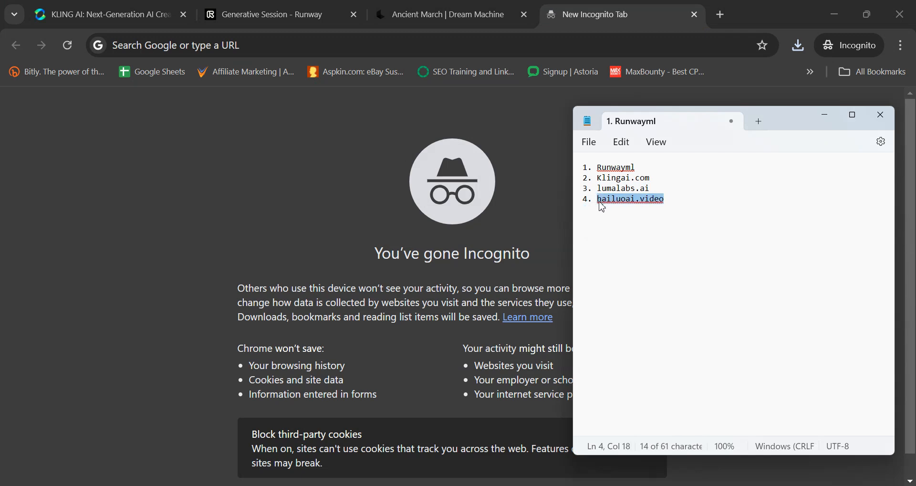
key("ctrl+c")
left_click(527, 46)
key("ctrl+v")
key("Return")
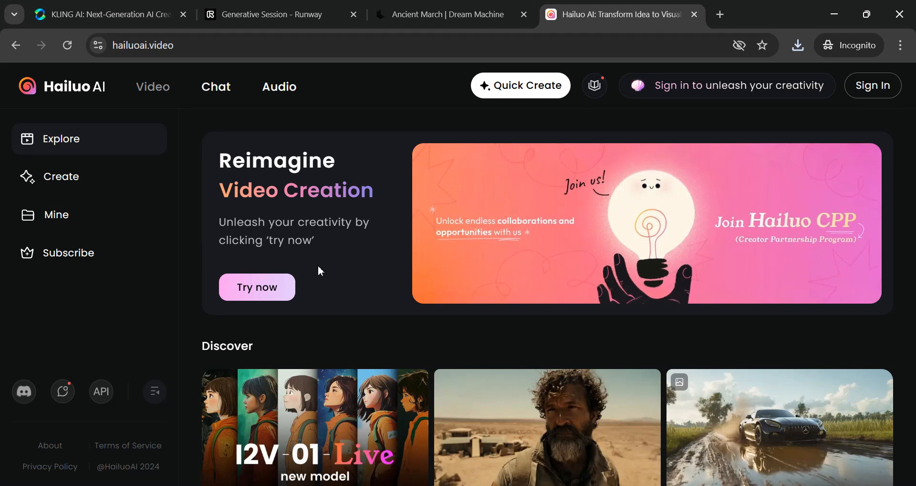
- Sign in to Hailuo with Google and upload the Roman soldiers picture as start image
left_click(256, 287)
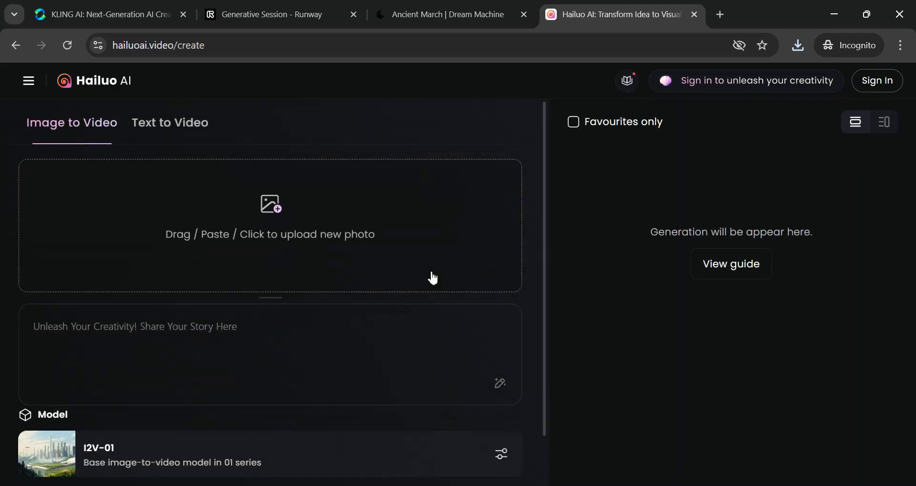
left_click(297, 221)
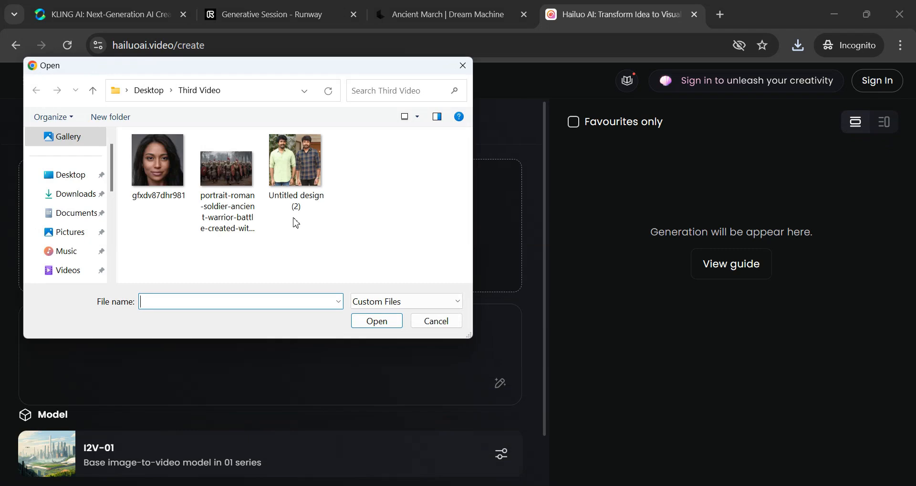
double_click(224, 175)
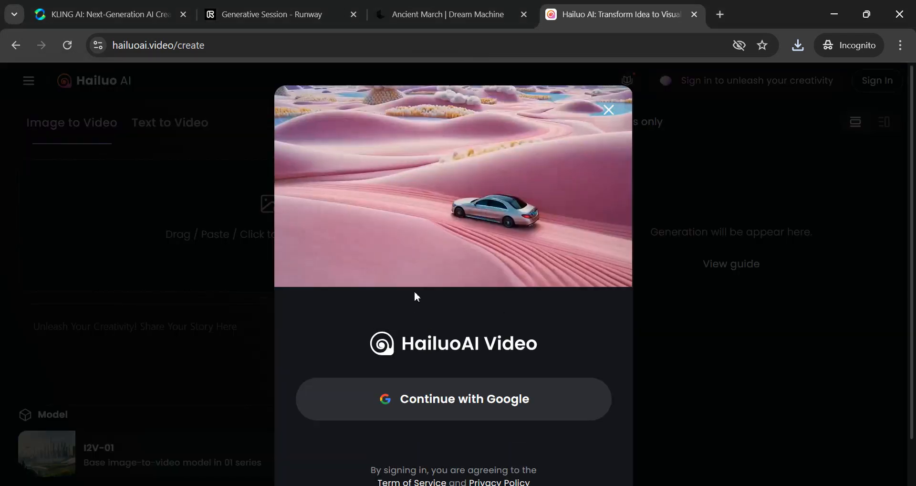
left_click(464, 400)
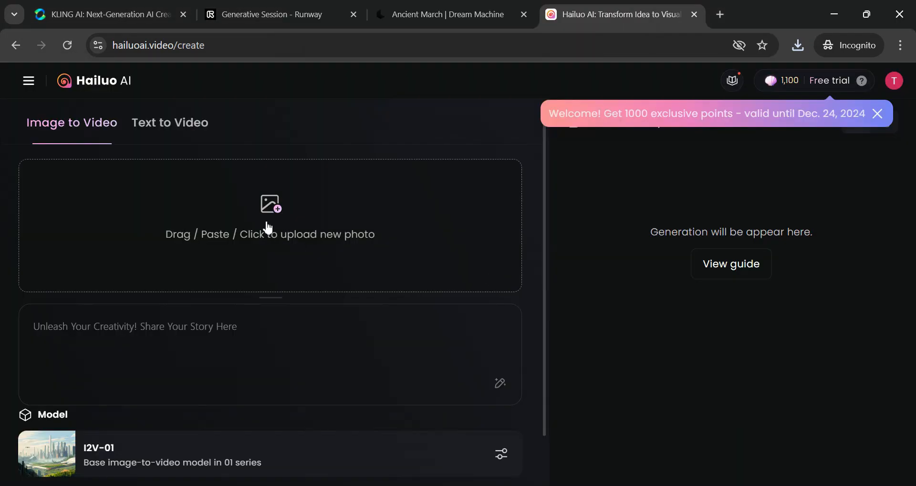
left_click(267, 226)
double_click(223, 174)
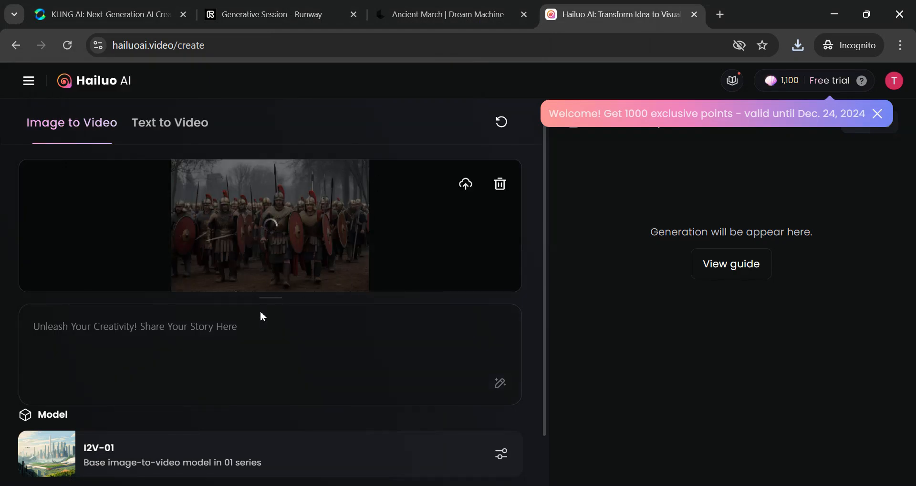
- Replace the wrongly pasted address with the battlefield prompt copied from Runway
key("ctrl+v")
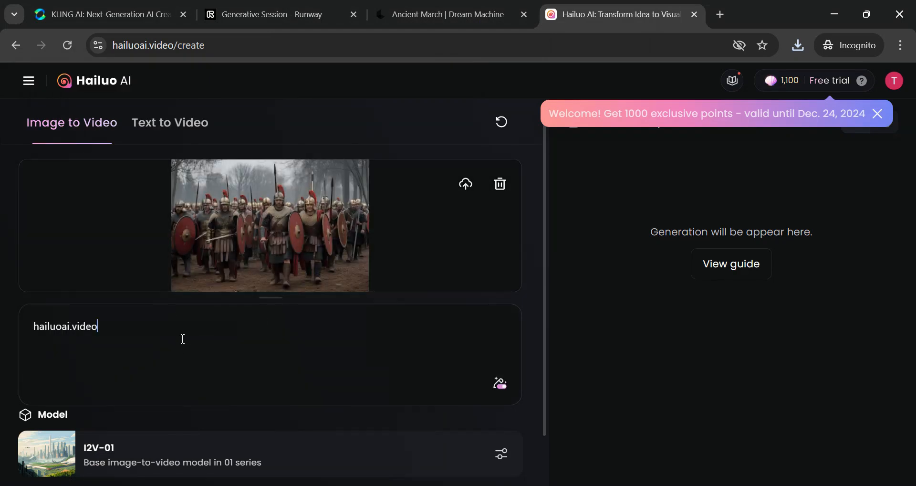
key("ctrl+a")
key("BackSpace")
left_click(309, 6)
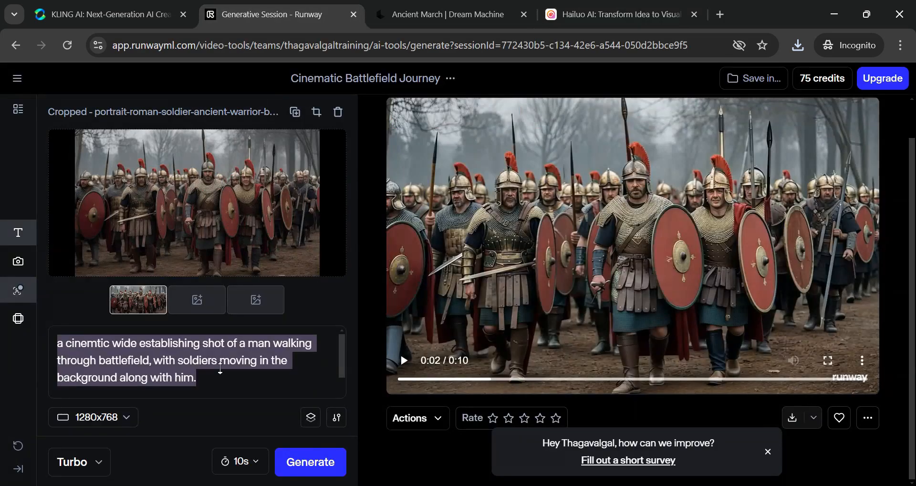
key("ctrl+c")
left_click(615, 14)
key("ctrl+v")
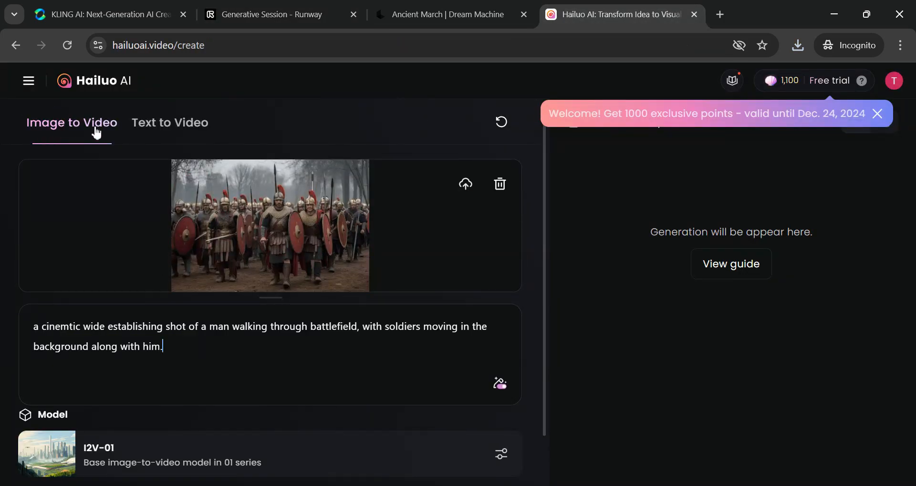
scroll(281, 327, "down", 2)
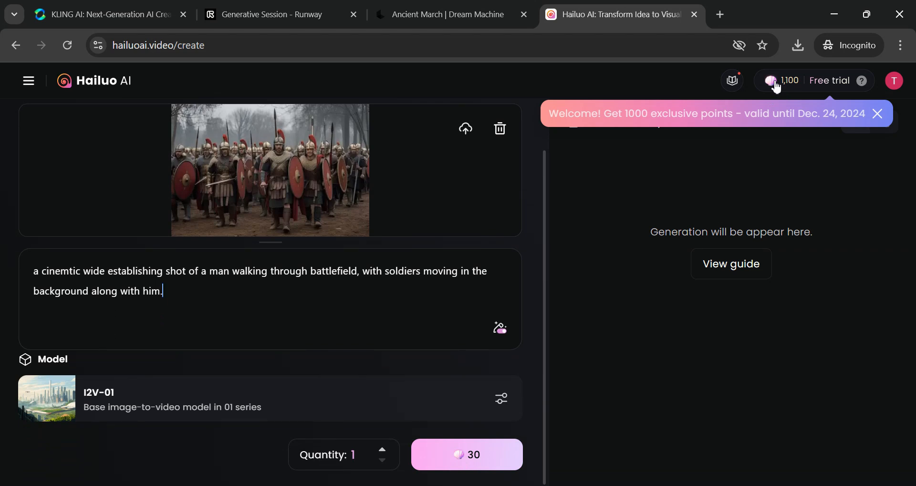
- Generate the Hailuo video for 30 credits and check on Kling AI's progress
left_click(471, 463)
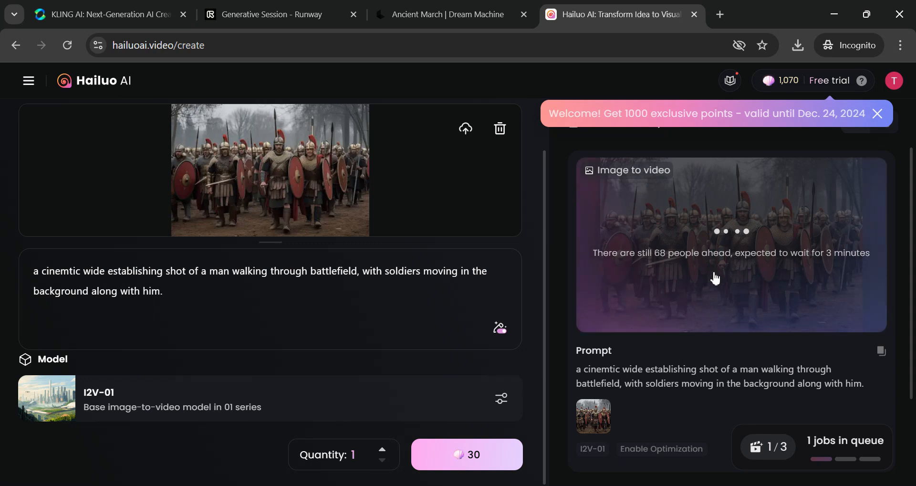
left_click(149, 5)
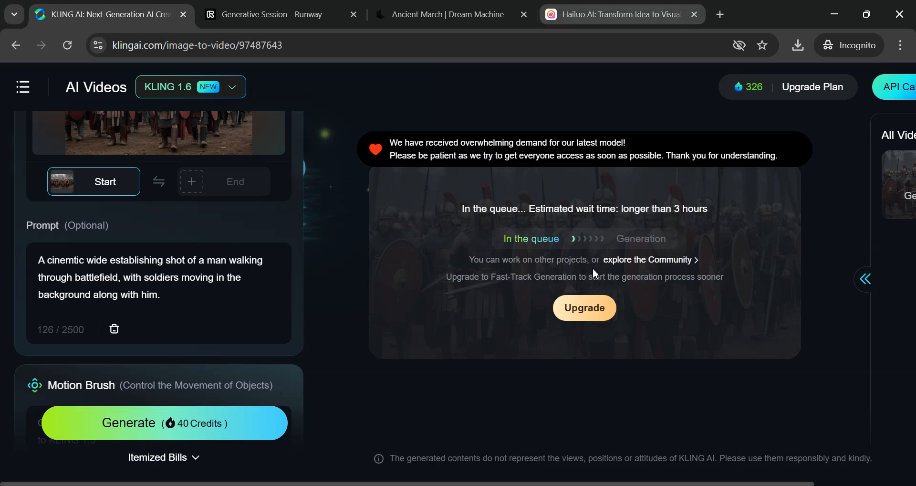
left_click(615, 15)
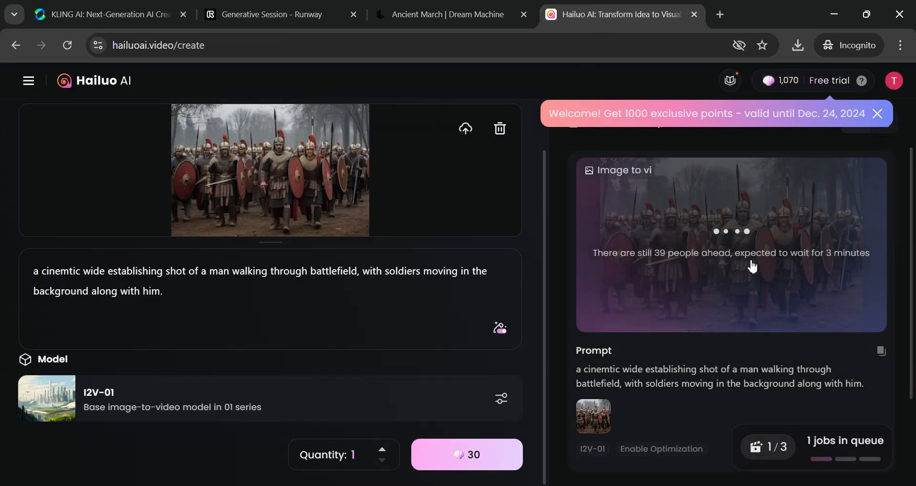
- Look over the queued Hailuo job, then switch to the empty Runway session
scroll(726, 261, "down", 3)
scroll(726, 257, "up", 3)
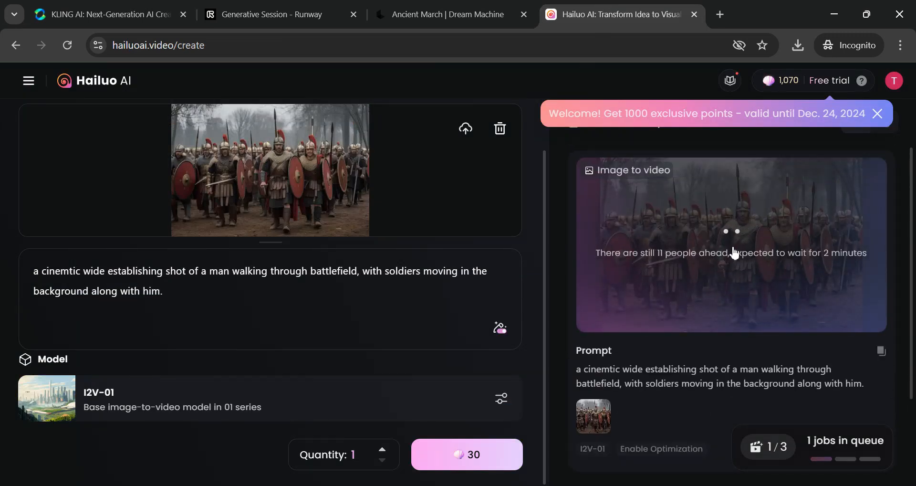
key("ctrl+2")
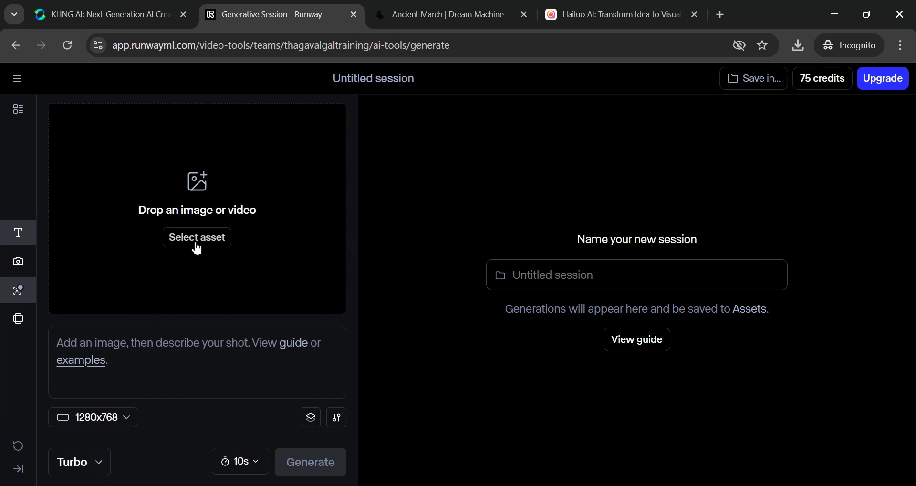
- Upload the woman's portrait gfxdv87dhr981 to Runway and crop it to Portrait 768x1280
left_click(196, 246)
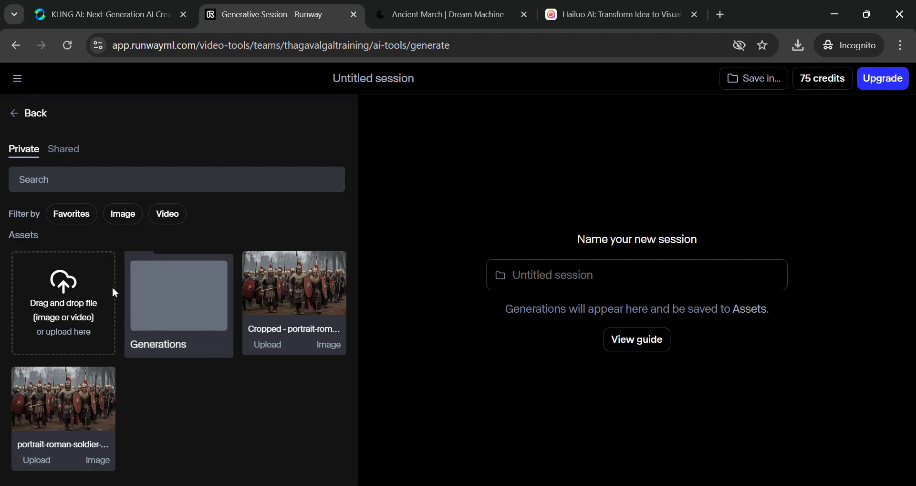
left_click(68, 288)
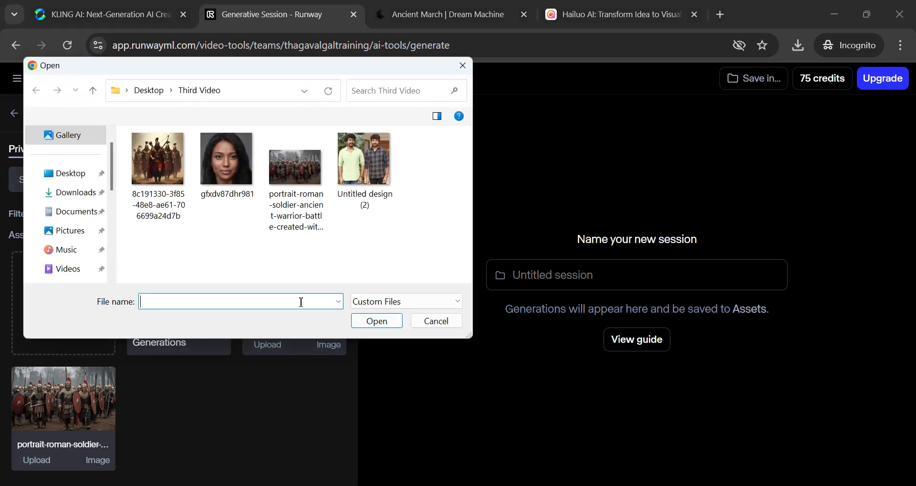
double_click(222, 188)
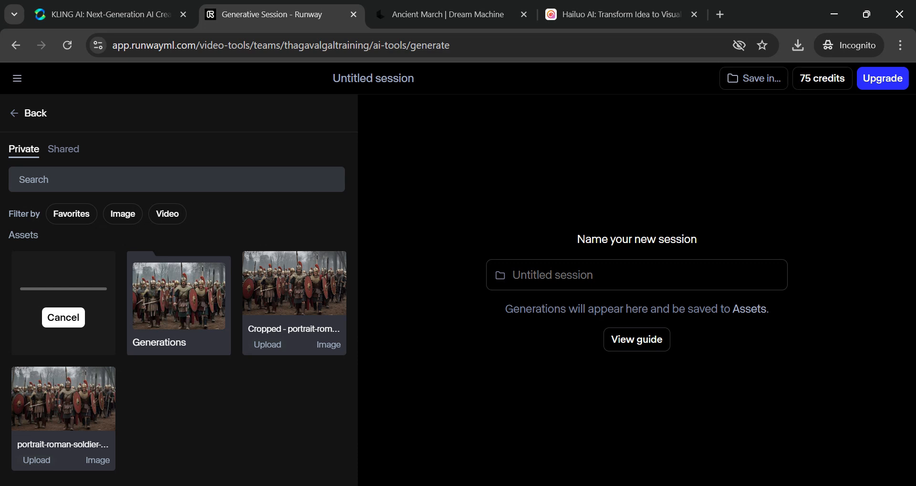
key("alt+Tab")
left_click_drag(593, 167, 680, 200)
left_click(681, 200)
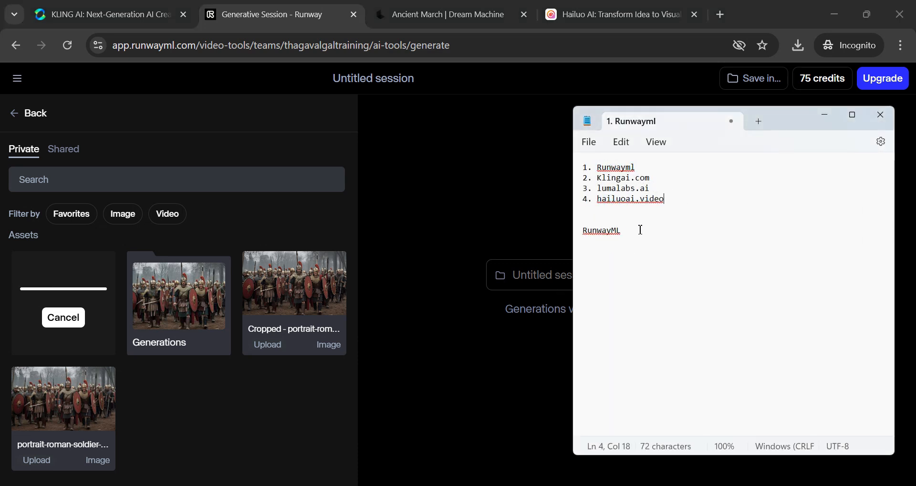
left_click(289, 5)
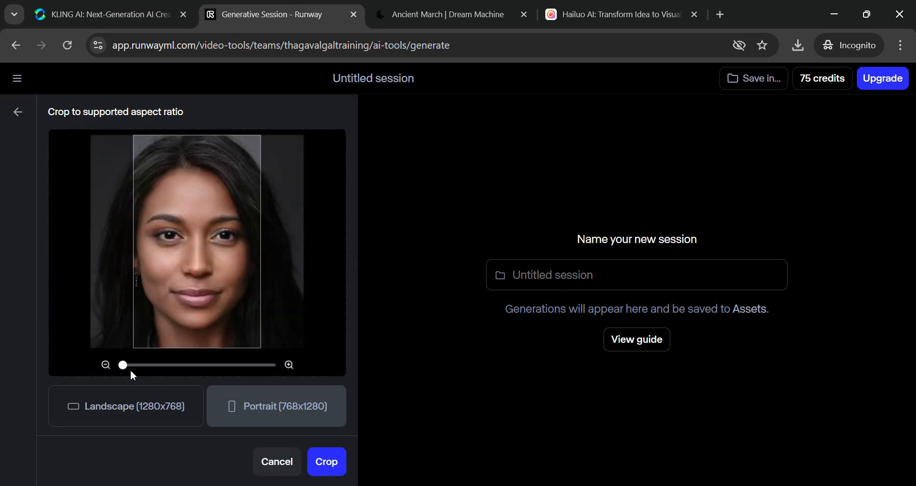
left_click(329, 463)
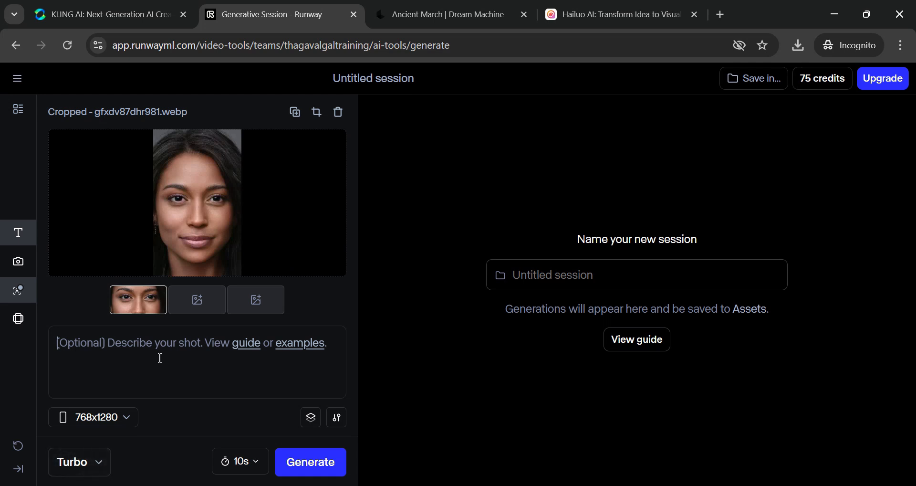
- Enter a hair-commercial prompt of the smiling model with blowing hair and generate the 10-second clip
type("a beautiful model is filming")
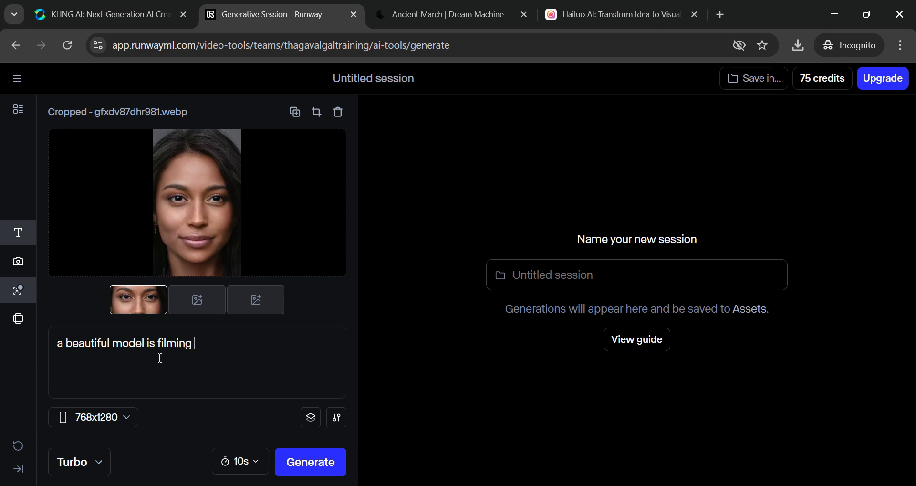
type("a commercial")
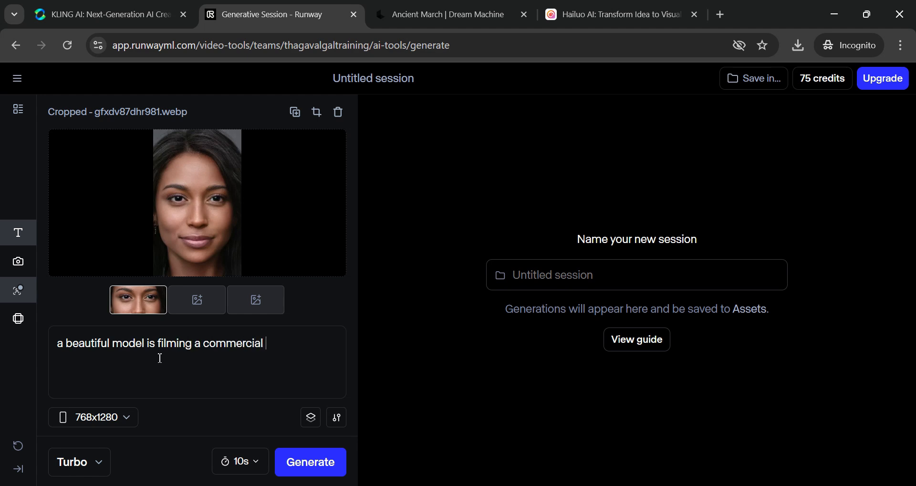
type("her hair blows in the wind.")
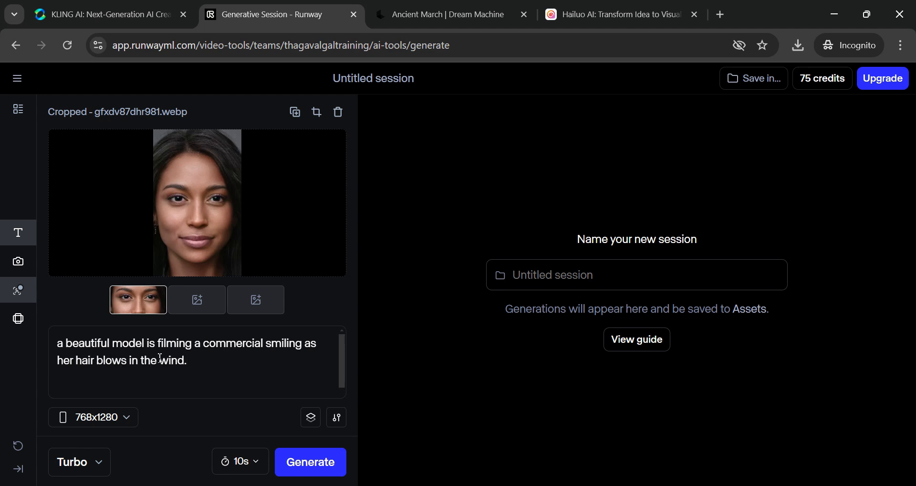
scroll(161, 358, "down", 1)
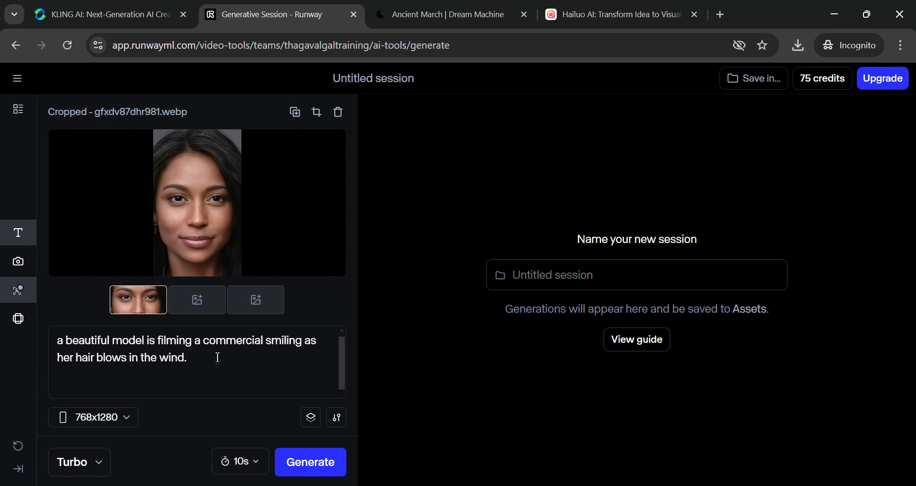
left_click(309, 466)
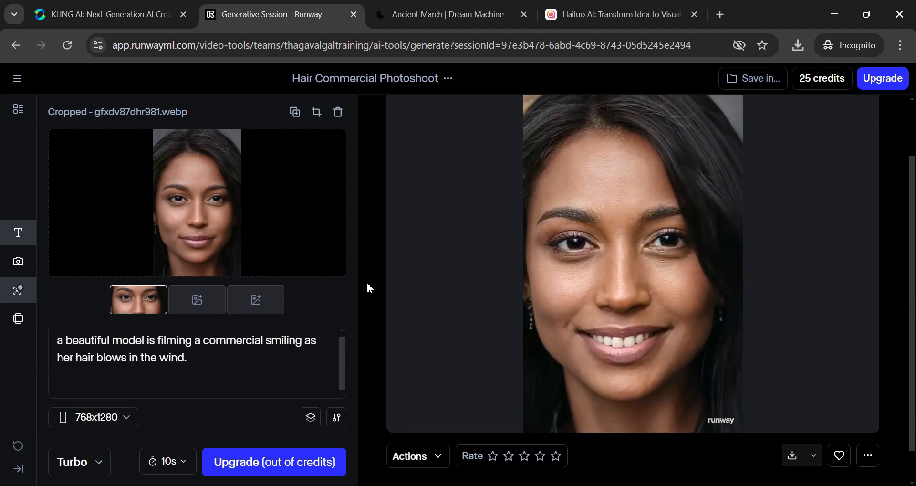
- Download the paused Runway clip as MP4, saving it as Girl Smiling in Runwayml.mp4 on the Desktop
left_click(407, 402)
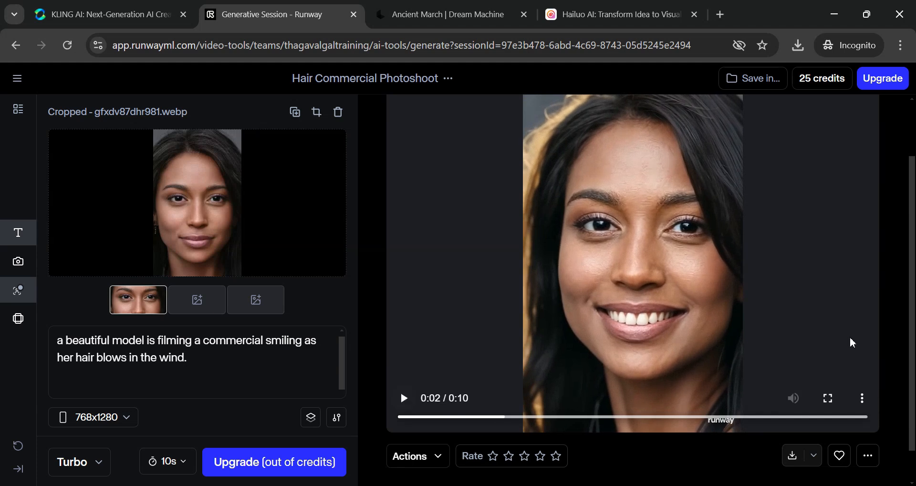
left_click(815, 455)
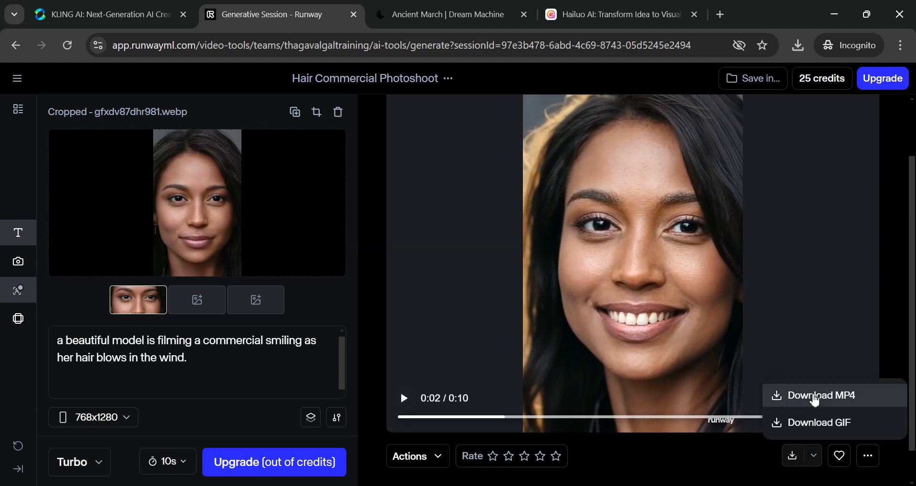
left_click(815, 398)
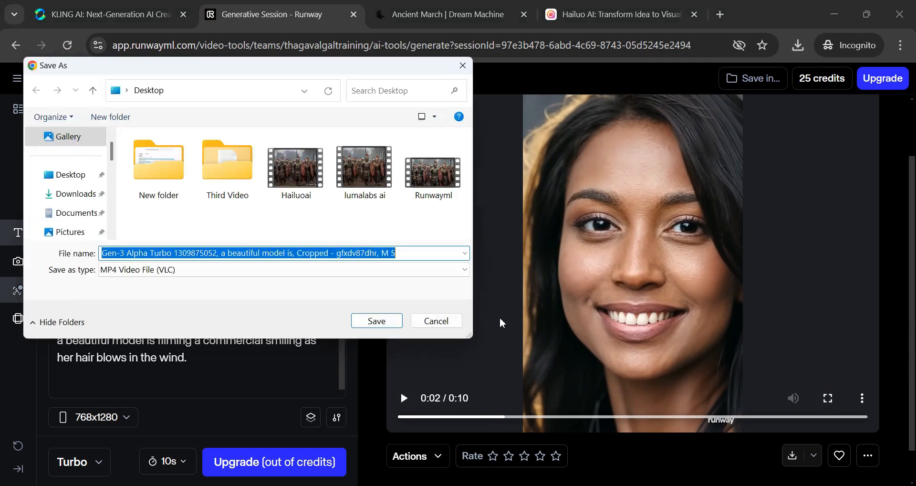
type("Girl Smiling in Runwayml")
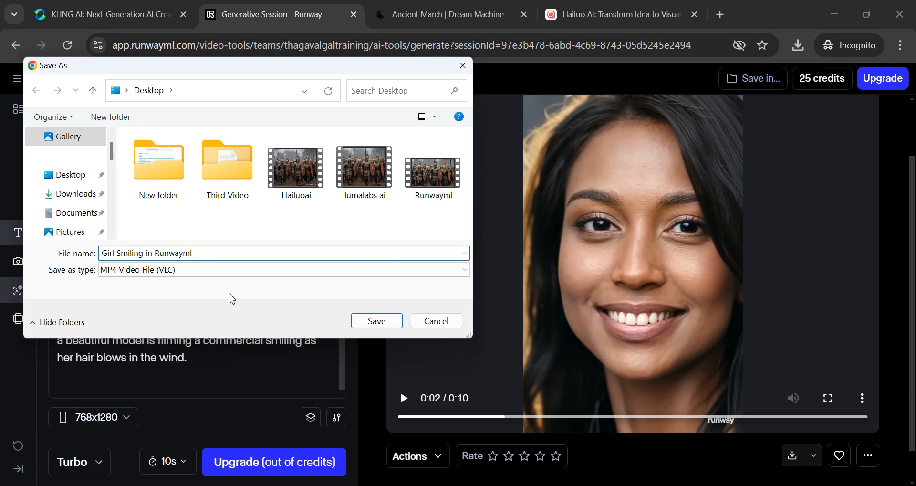
key("Return")
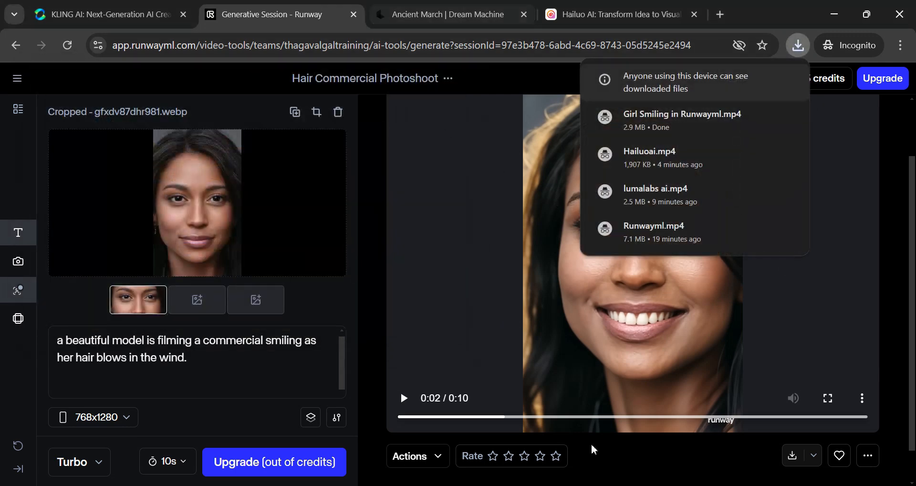
left_click(109, 15)
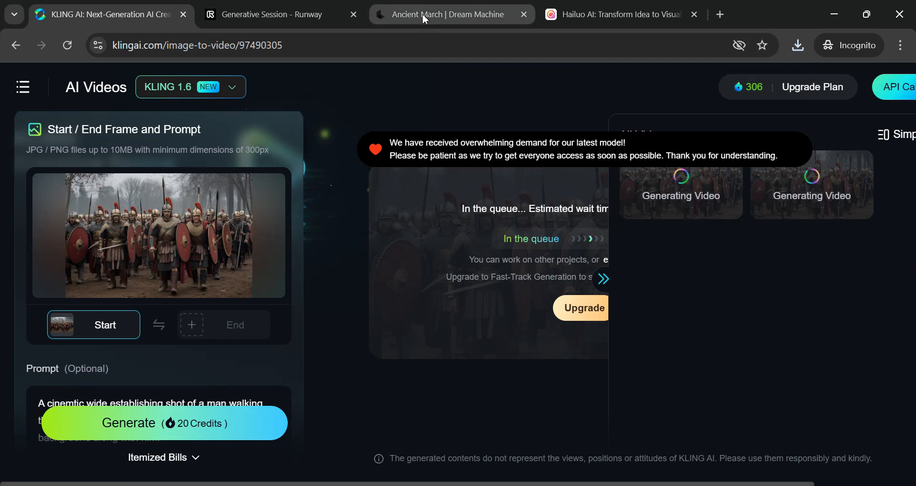
- On the Ancient March board, load the woman's portrait gfxdv87dhr981 as the start frame
mouse_move(425, 18)
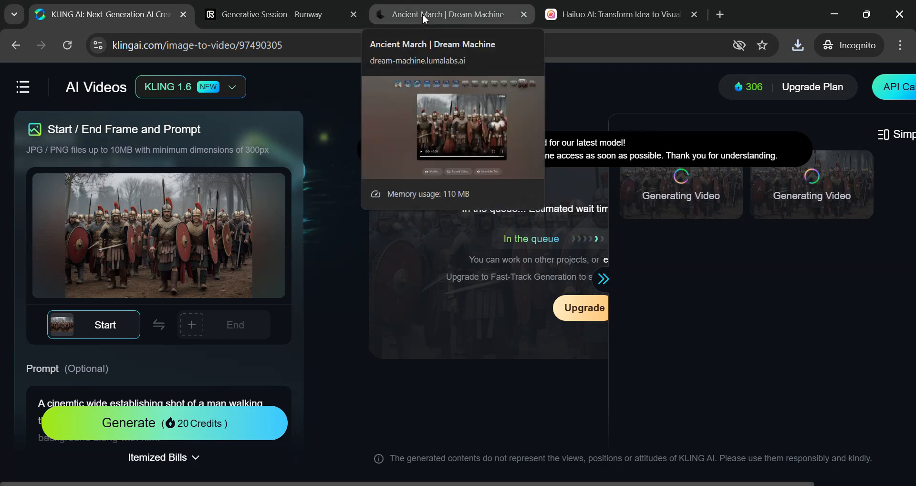
left_click(424, 18)
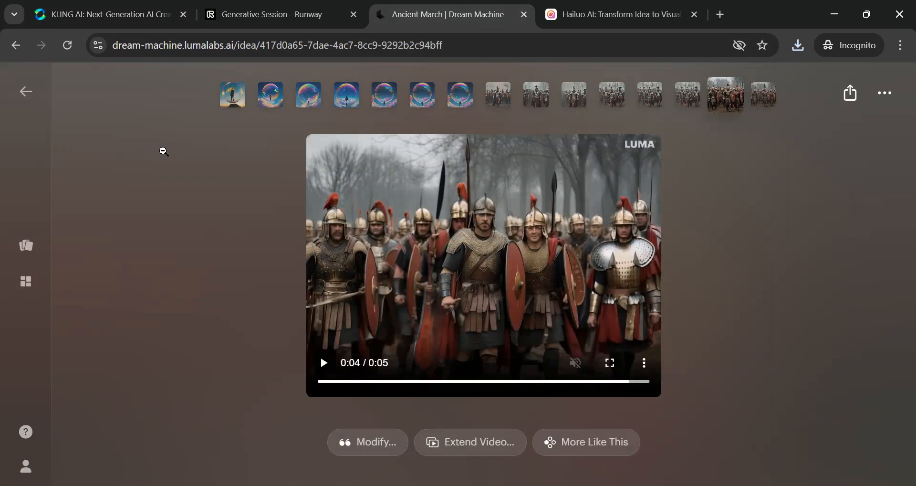
left_click(26, 93)
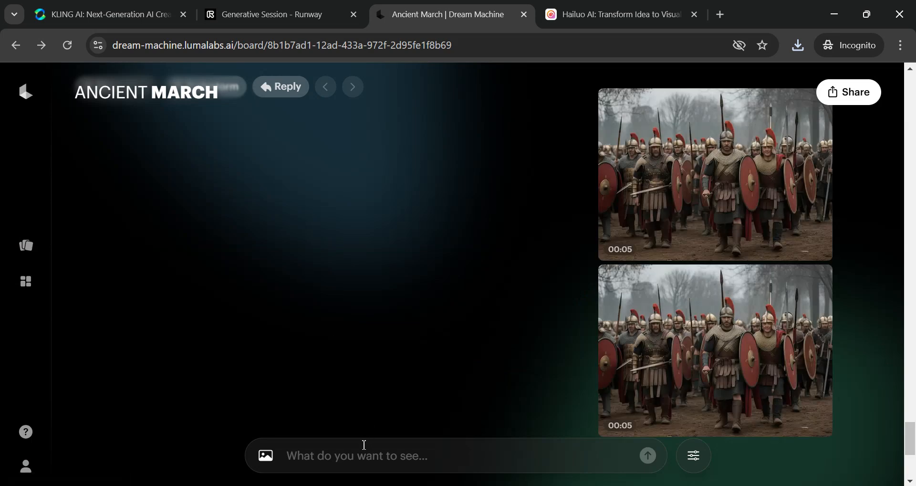
left_click(267, 454)
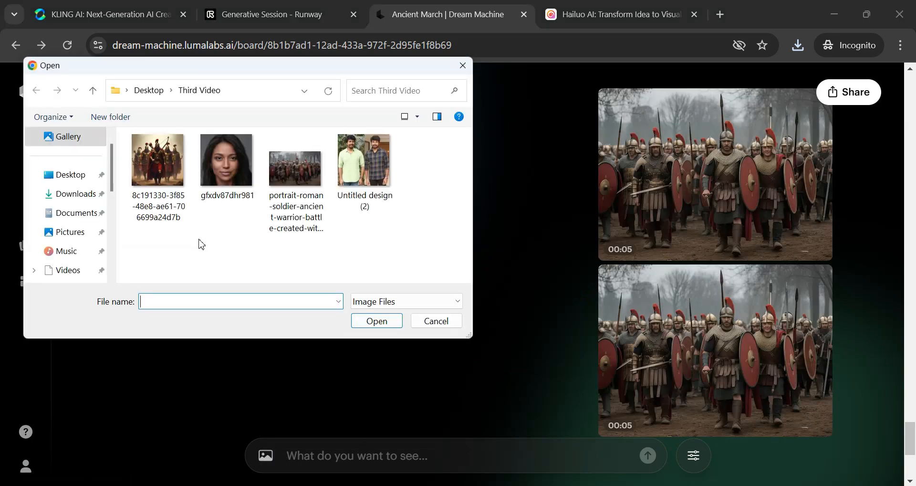
double_click(231, 191)
- Draft 'make 5 sec video for this image' plus Runway's model prompt, then close the Dream Machine tab
left_click(266, 11)
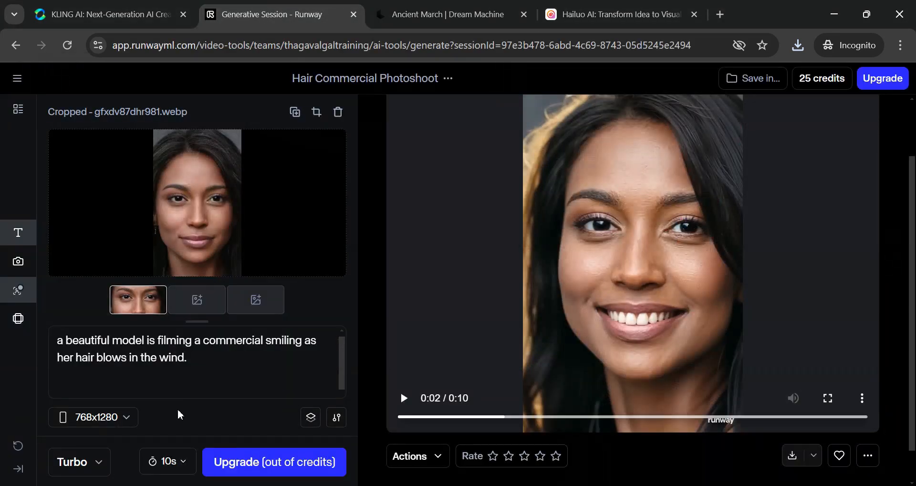
key("ctrl+a")
key("ctrl+c")
key("ctrl+Tab")
left_click(333, 466)
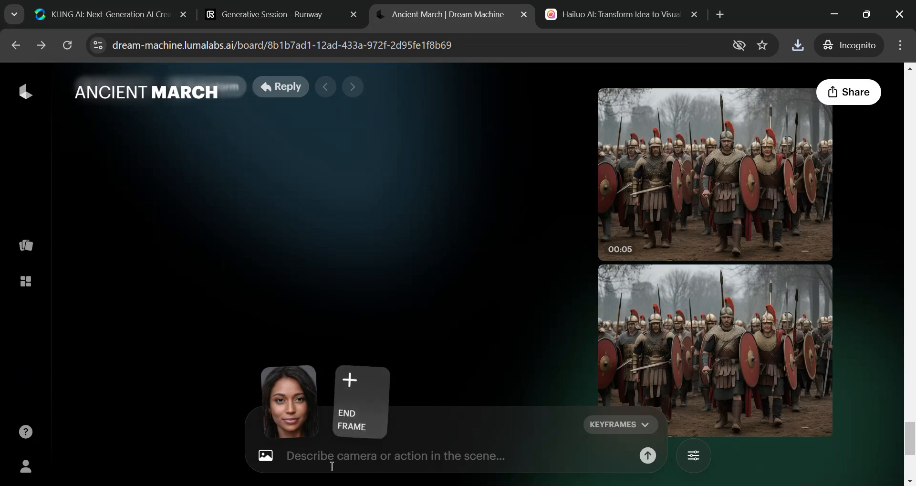
type("make 5 sec video")
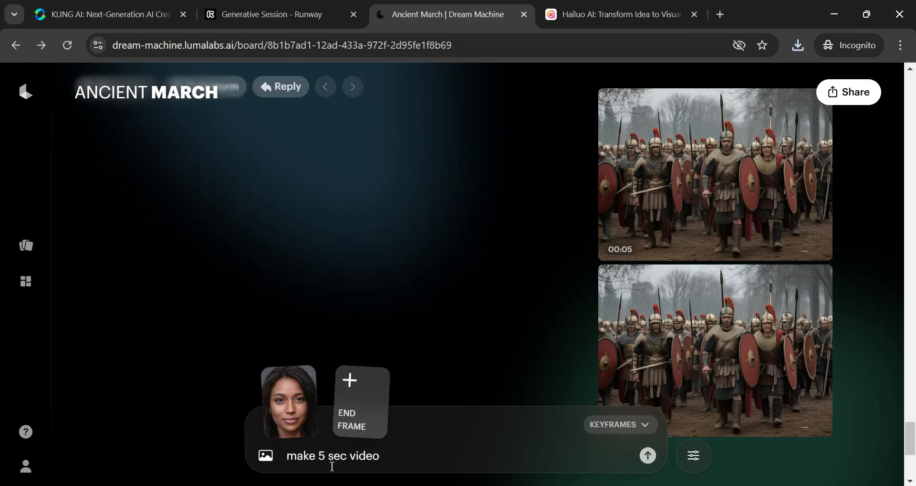
type(" with")
key("ctrl+v")
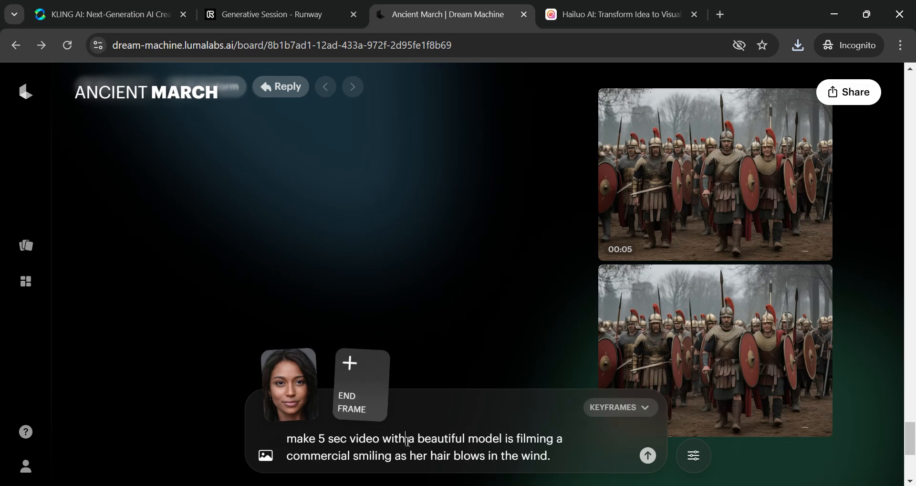
left_click(408, 438)
key("BackSpace")
key("BackSpace")
key("BackSpace")
key("BackSpace")
type("for this image")
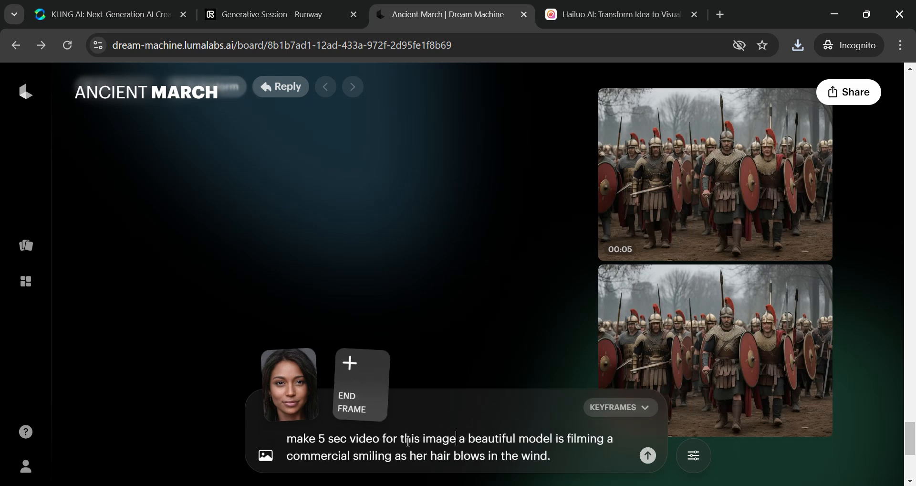
middle_click(466, 5)
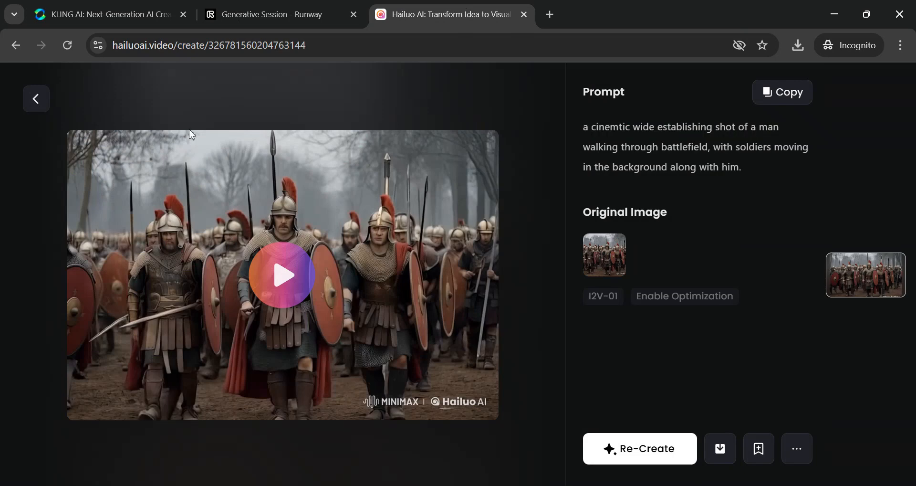
- Replace the battlefield image with the gfxdv87dhr981 woman's portrait as the source image
left_click(36, 98)
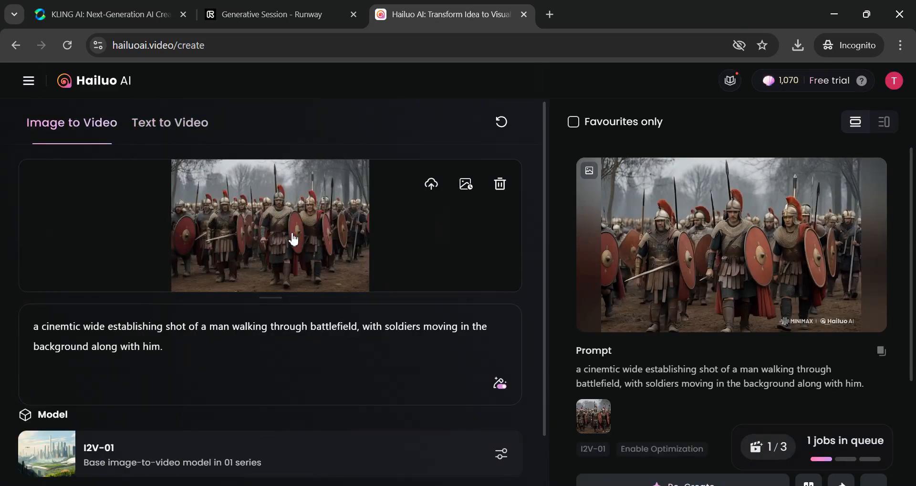
left_click(501, 186)
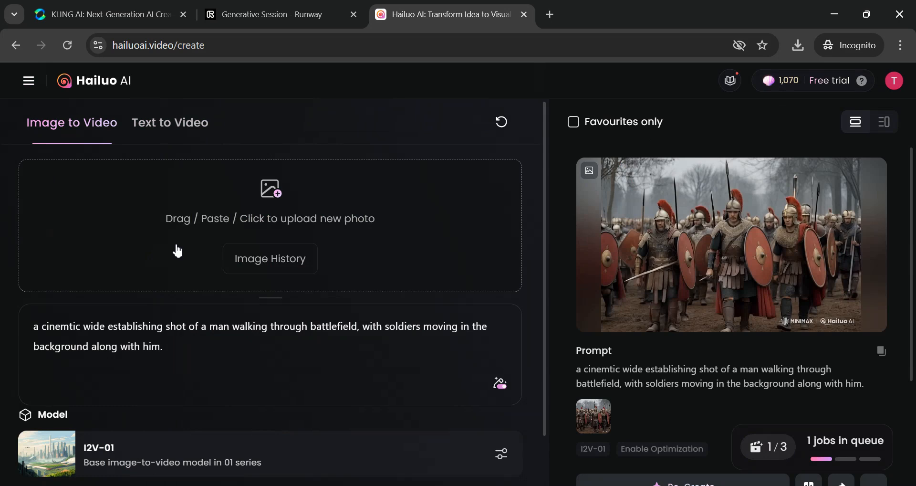
left_click(272, 259)
left_click(81, 198)
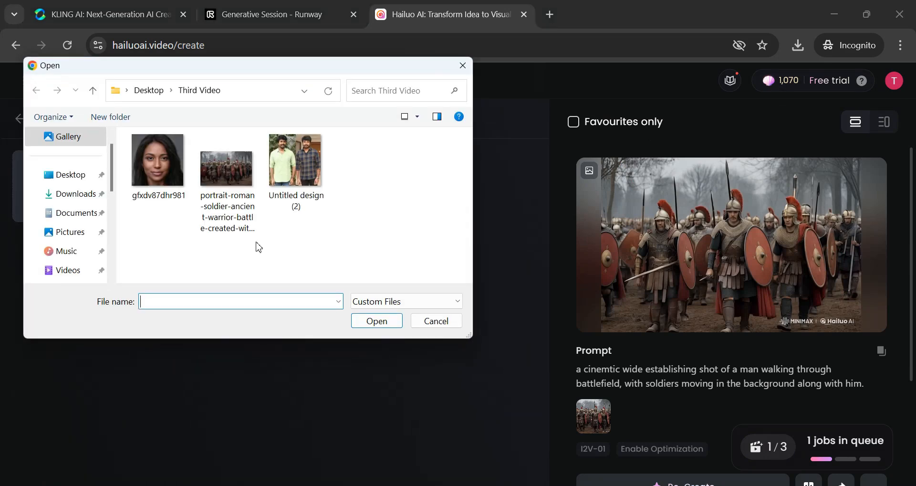
left_click(155, 160)
double_click(156, 178)
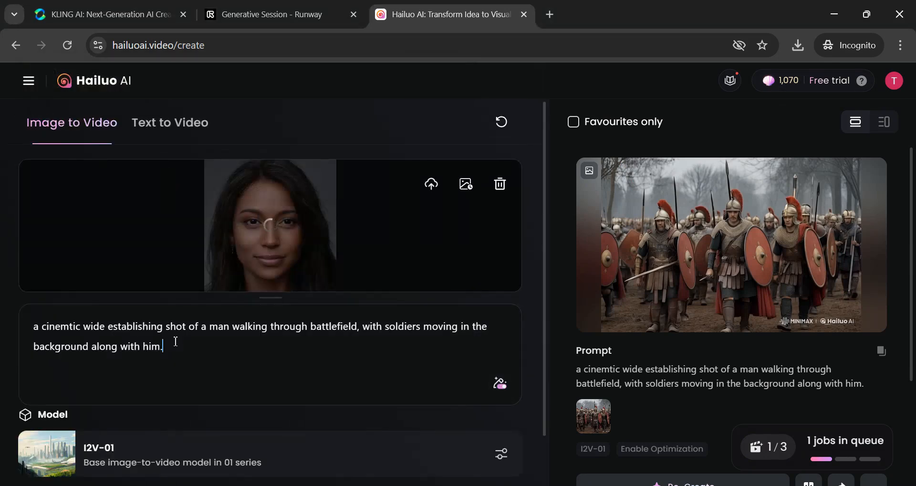
- Paste the hair-blowing model prompt over the old one, generate for 30 credits, and pause the result
key("ctrl+a")
key("ctrl+v")
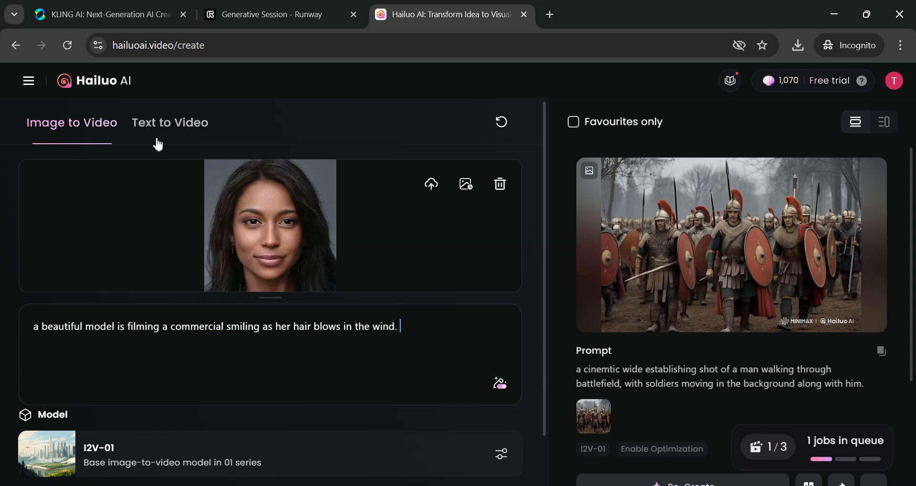
scroll(443, 339, "down", 2)
scroll(415, 315, "up", 2)
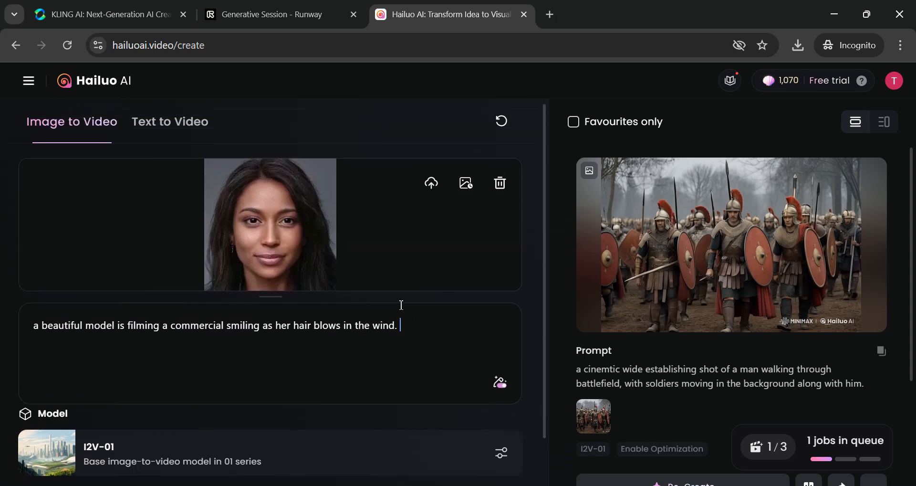
scroll(399, 306, "down", 2)
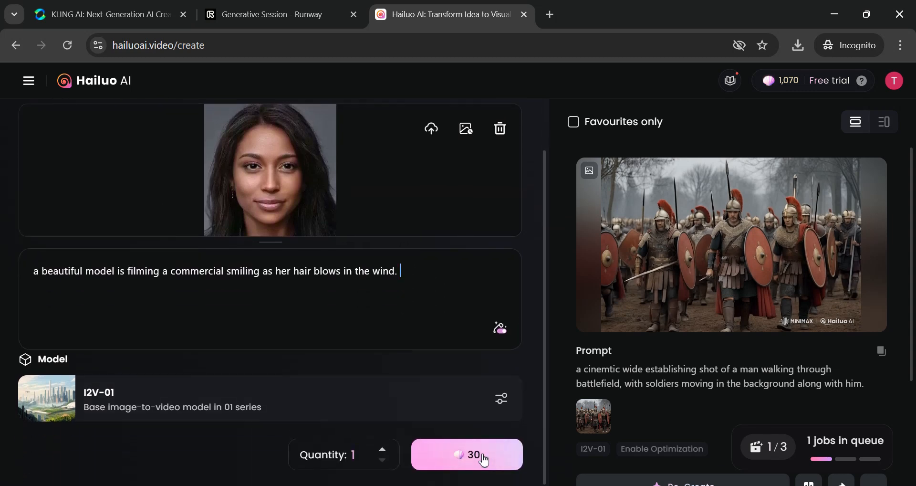
left_click(484, 459)
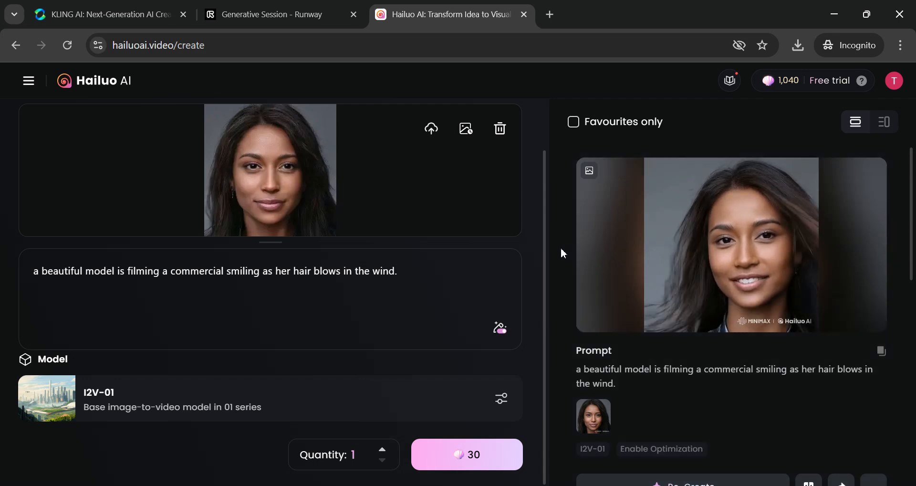
mouse_move(701, 271)
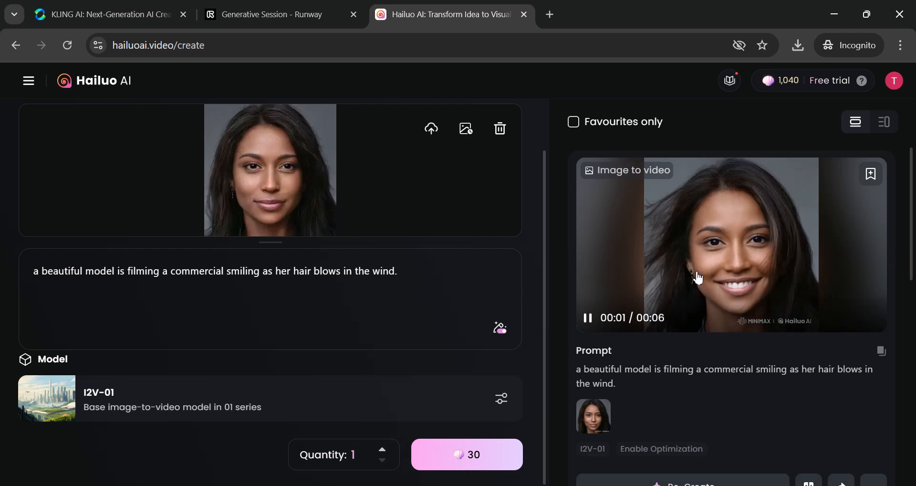
left_click(590, 318)
scroll(778, 327, "down", 2)
scroll(778, 327, "down", 1)
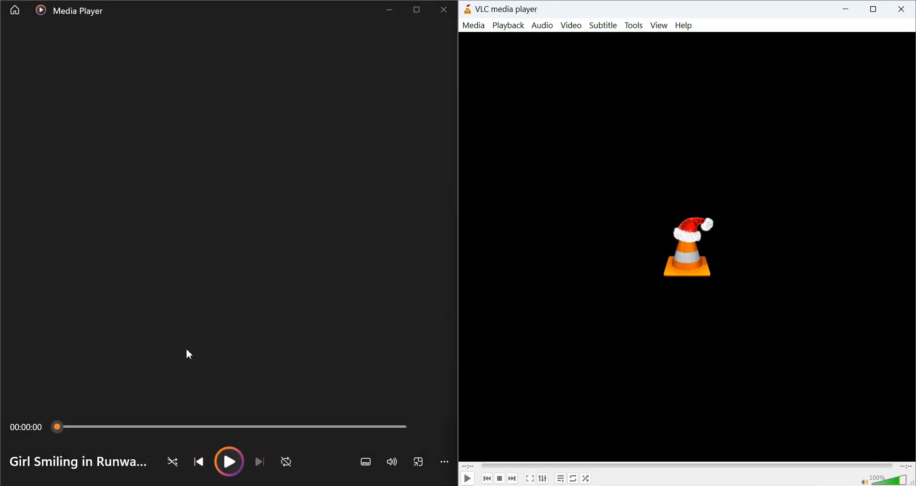
- Play Girl Smiling in Runwayml beside the Hailuo clip in VLC, then clear both players off the desktop
left_click(228, 459)
left_click(628, 382)
key("space")
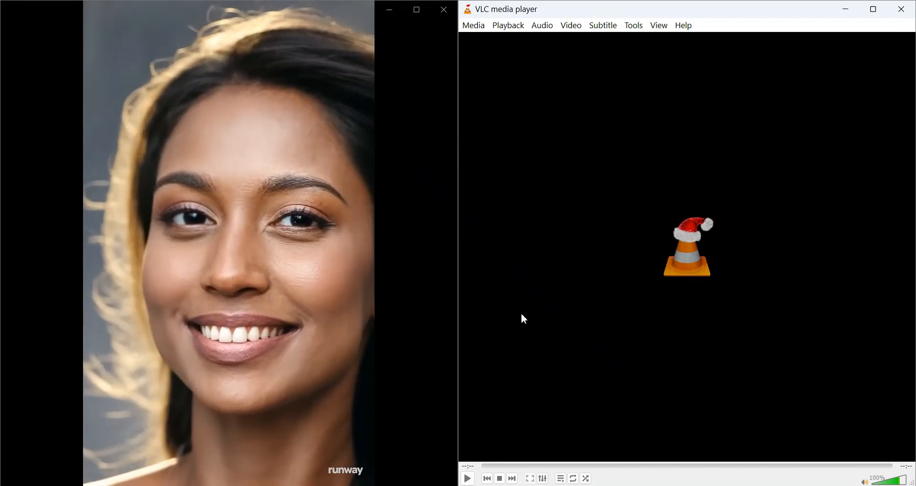
mouse_move(143, 432)
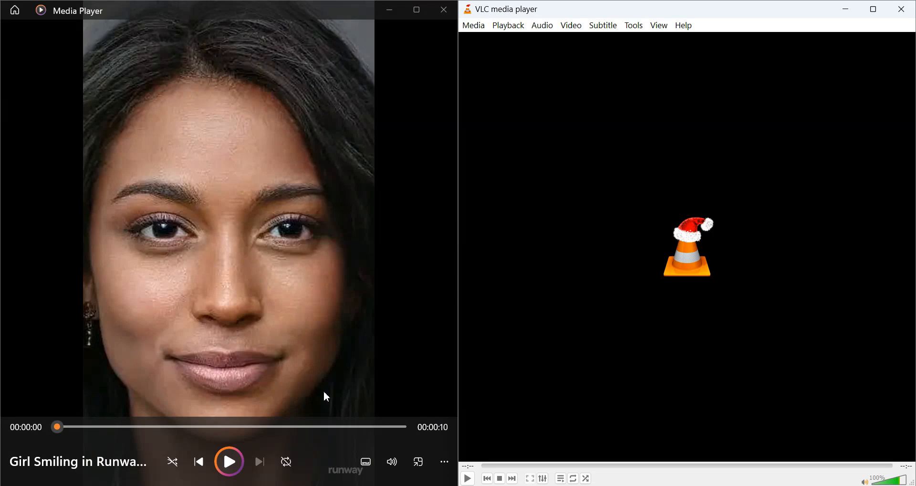
key("super+d")
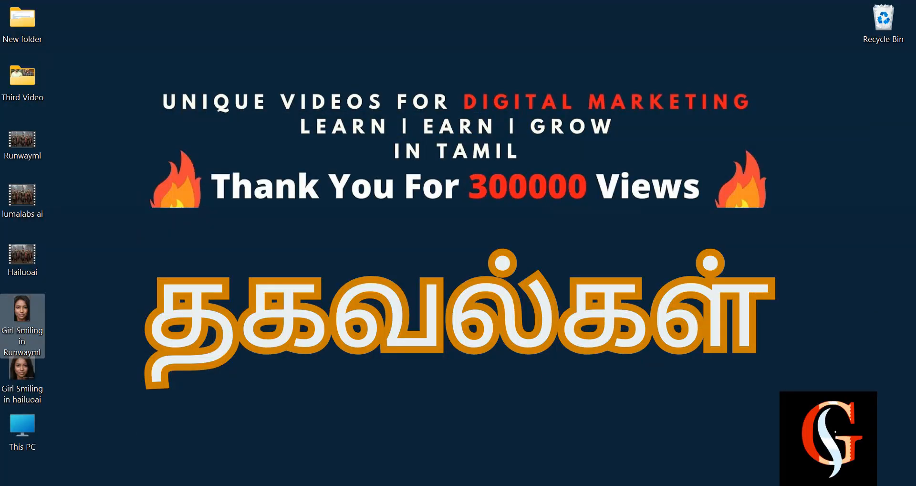
- Add hailuoai below RunwayML in the Notepad notes, then return to the maximized Hailuo AI browser
left_click(640, 482)
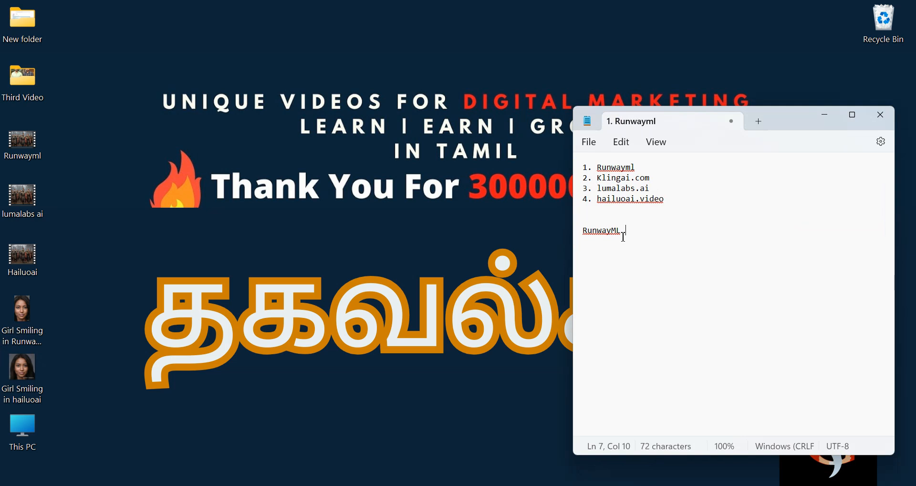
left_click_drag(621, 233, 584, 234)
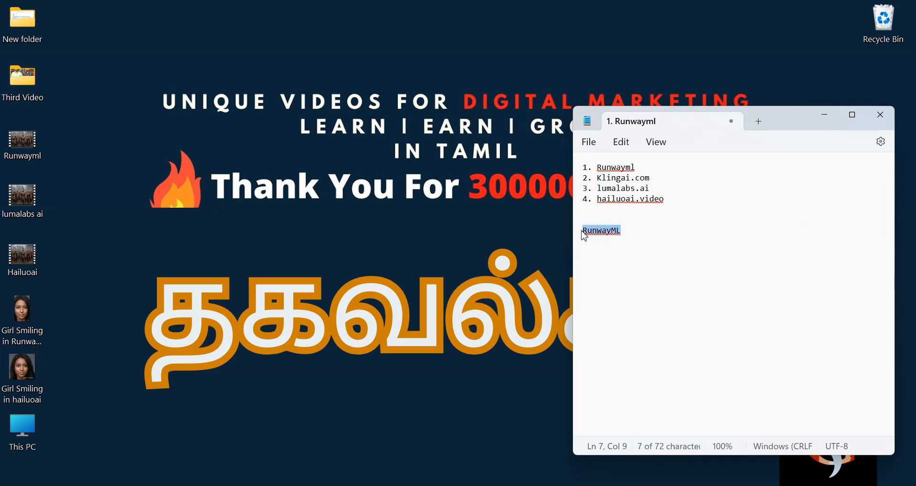
left_click(635, 237)
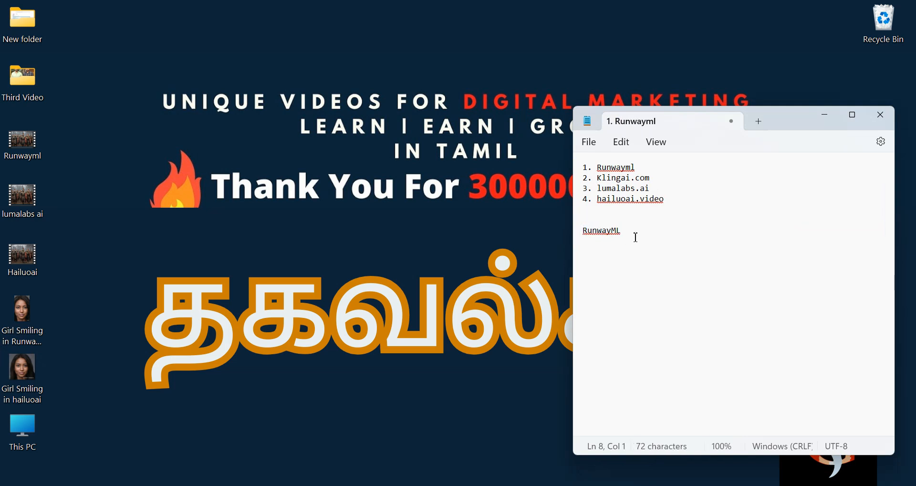
left_click_drag(633, 237, 586, 231)
left_click(610, 246)
key("Return")
key("Return")
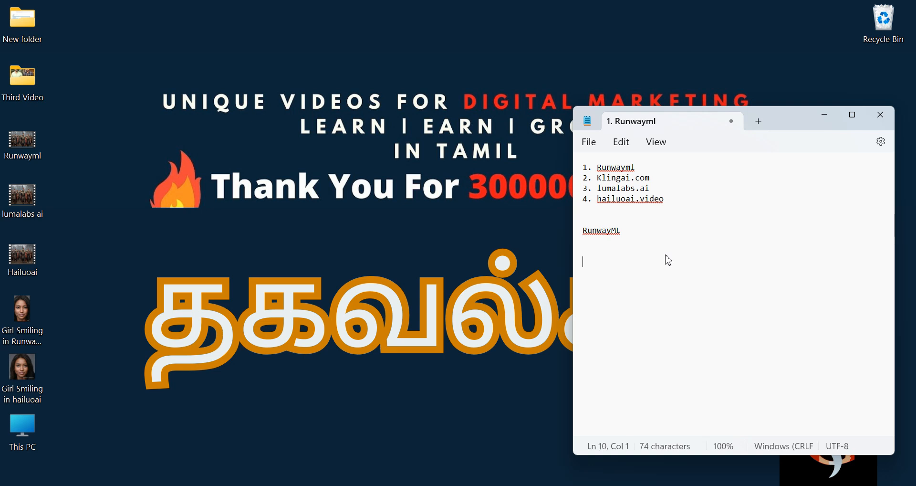
type("hailuoai")
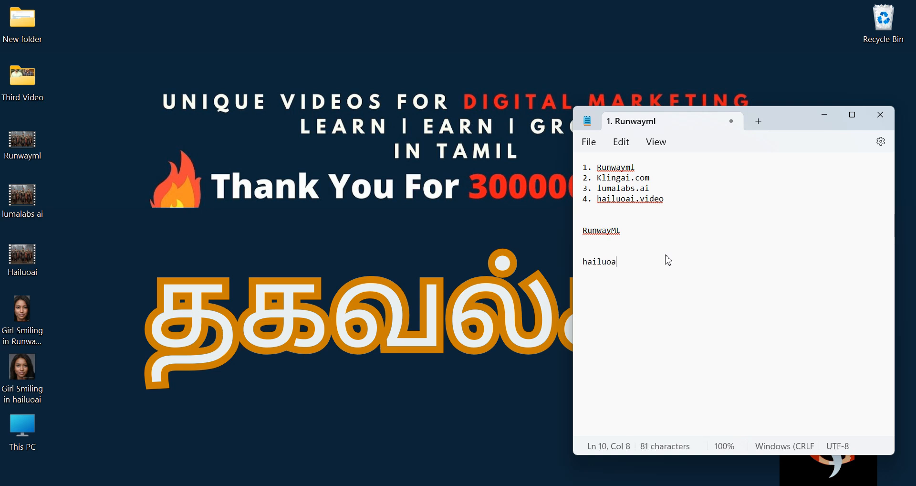
key("Return")
key("Return")
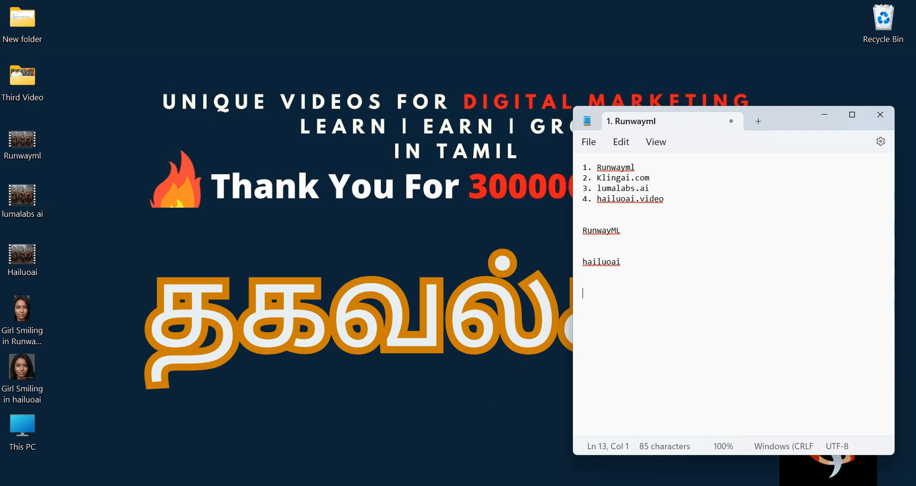
key("alt+Tab")
left_click(407, 14)
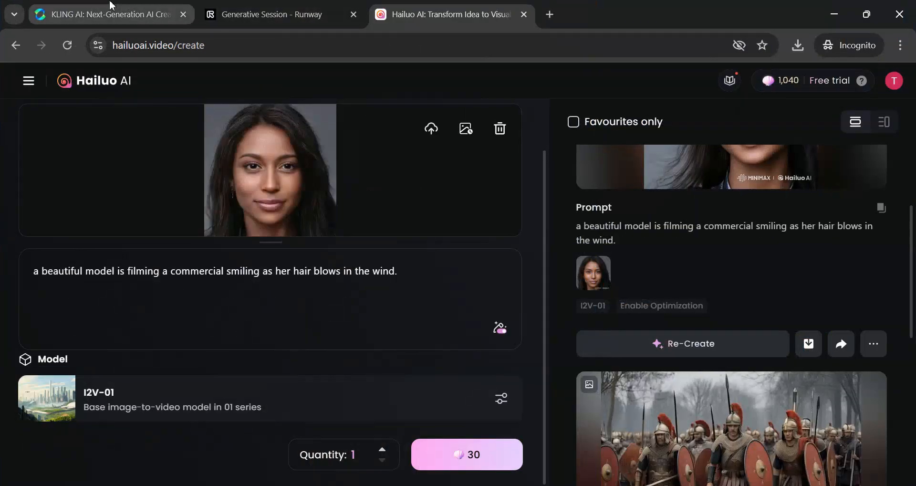
- Close the Runway and Hailuo AI tabs and go to hedra in a new incognito tab
left_click(310, 5)
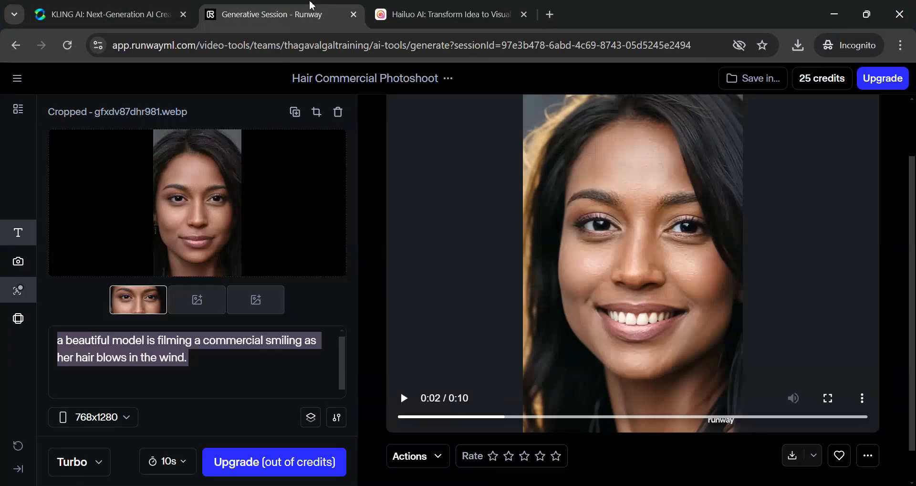
left_click(354, 14)
left_click(354, 15)
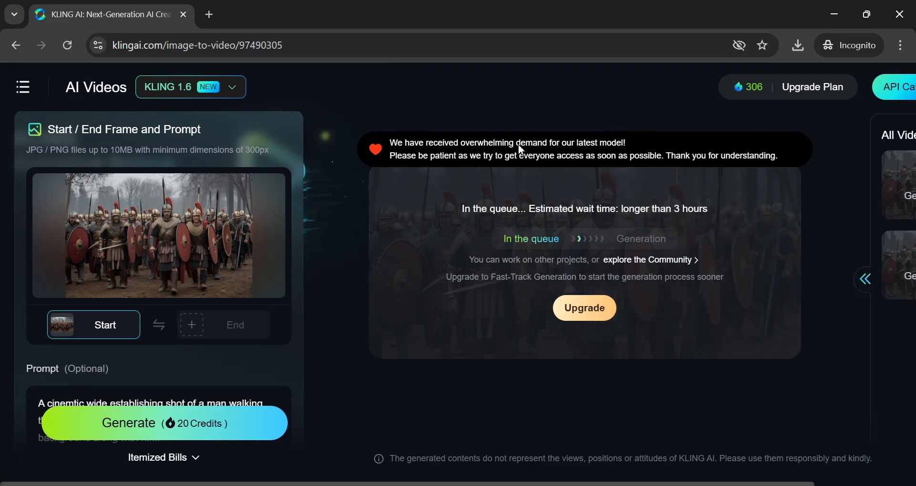
key("ctrl+t")
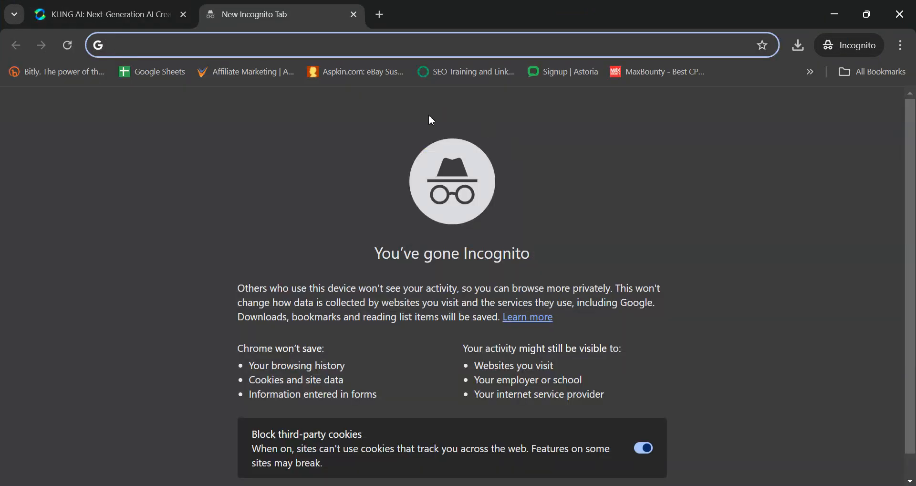
type("hedra")
key("Return")
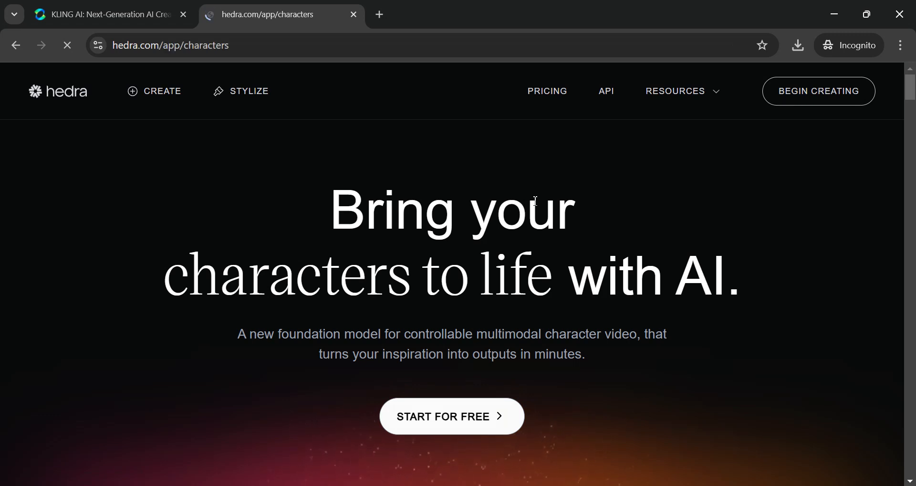
- Open Hedra's creation workspace, set the audio source to Upload, and accept the consent terms
left_click(462, 444)
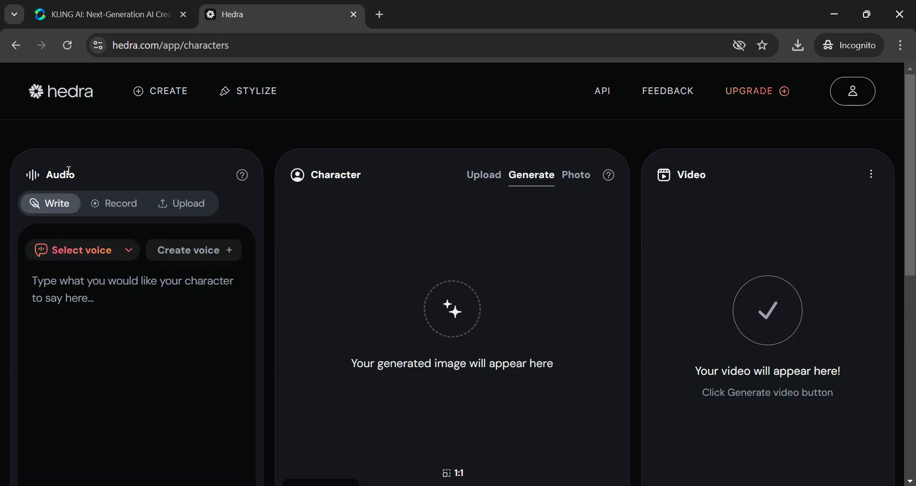
left_click(129, 253)
left_click(217, 236)
left_click(184, 209)
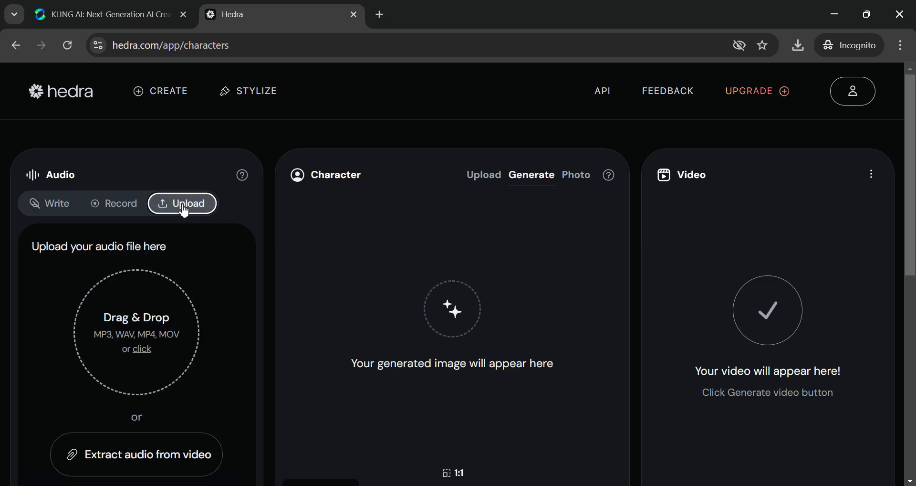
left_click(142, 351)
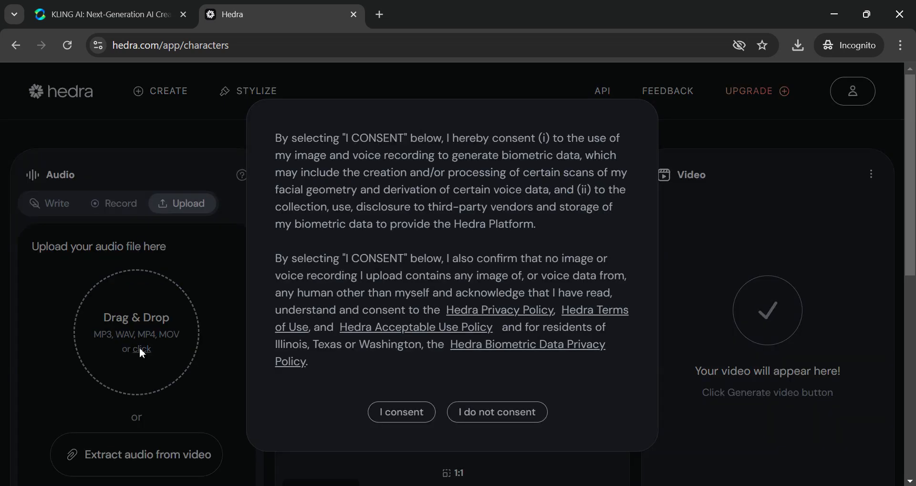
left_click(403, 413)
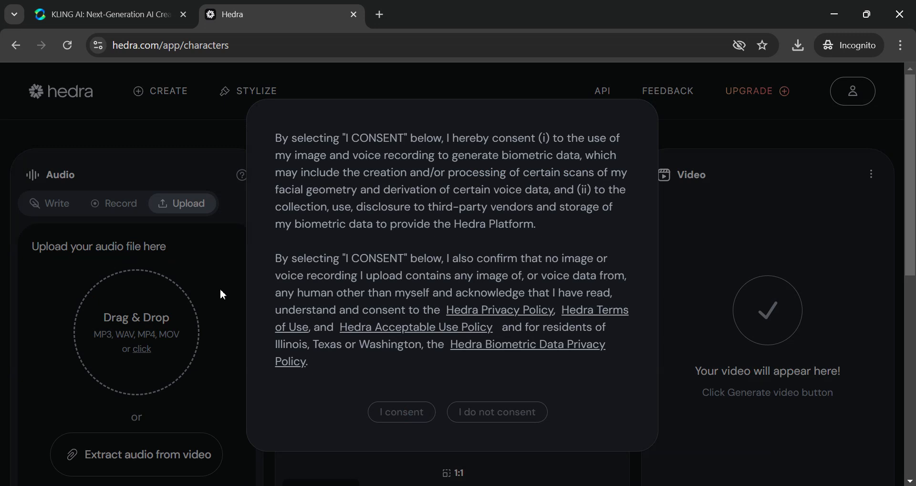
- Upload avatar-audio.mp3 from Desktop > Third Video and preview it
left_click(139, 314)
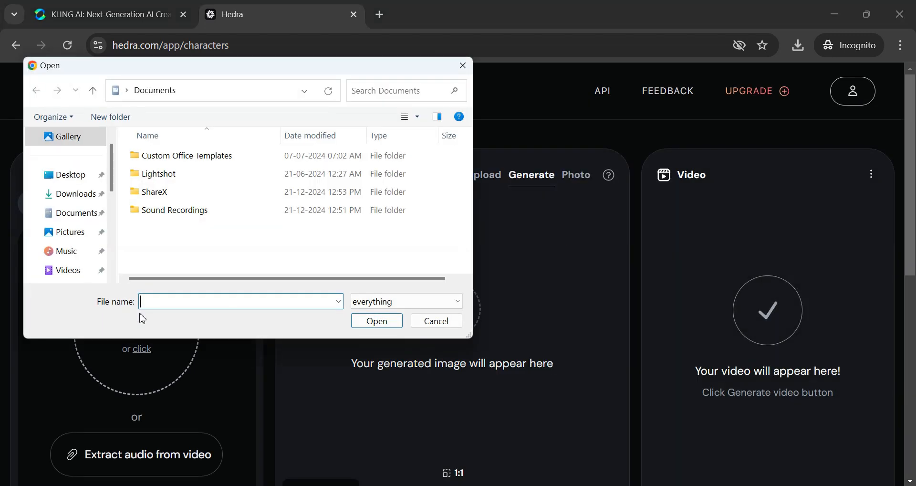
left_click(70, 175)
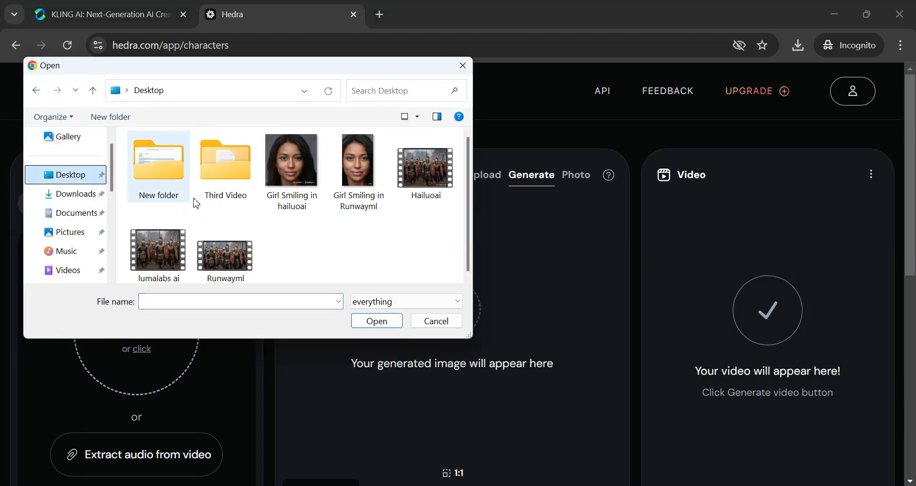
double_click(224, 188)
left_click(181, 156)
double_click(183, 157)
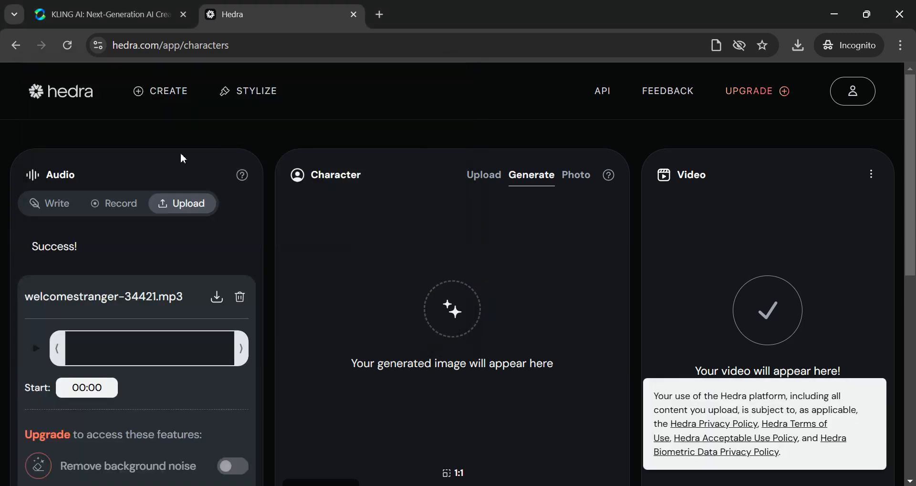
left_click(36, 348)
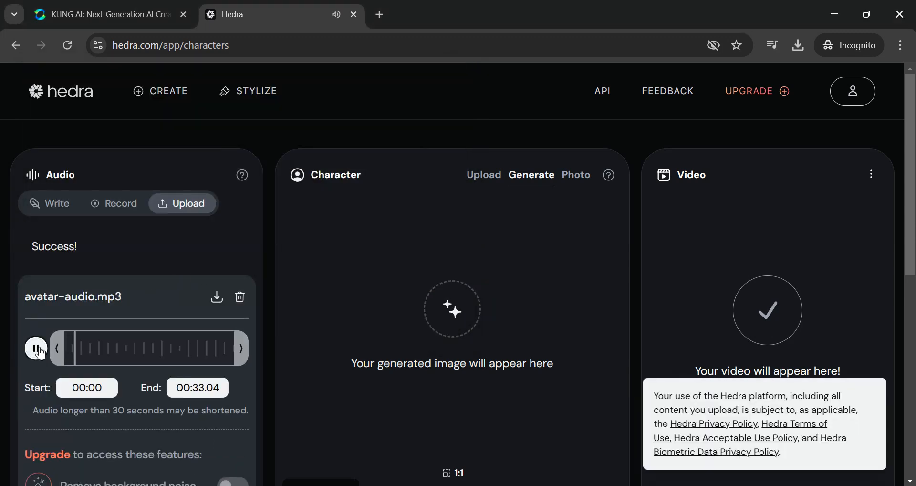
left_click(37, 349)
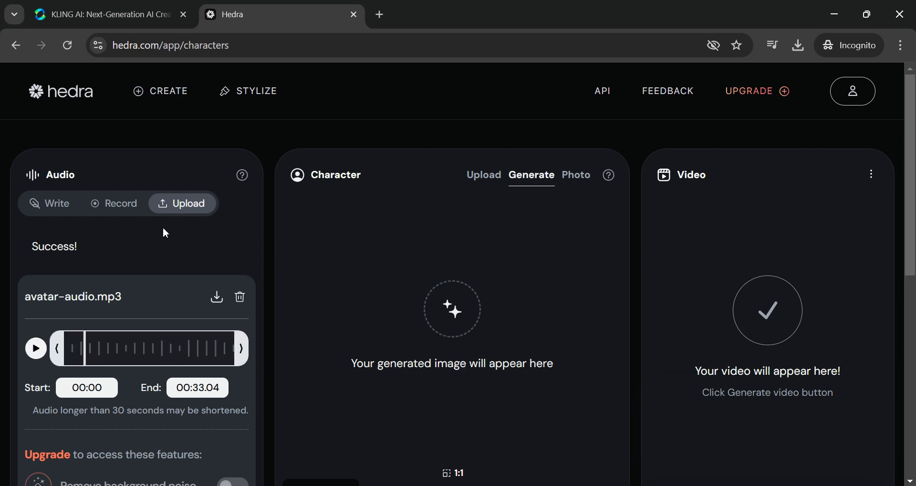
- Upload the smiling woman's portrait as the Hedra character
left_click(496, 174)
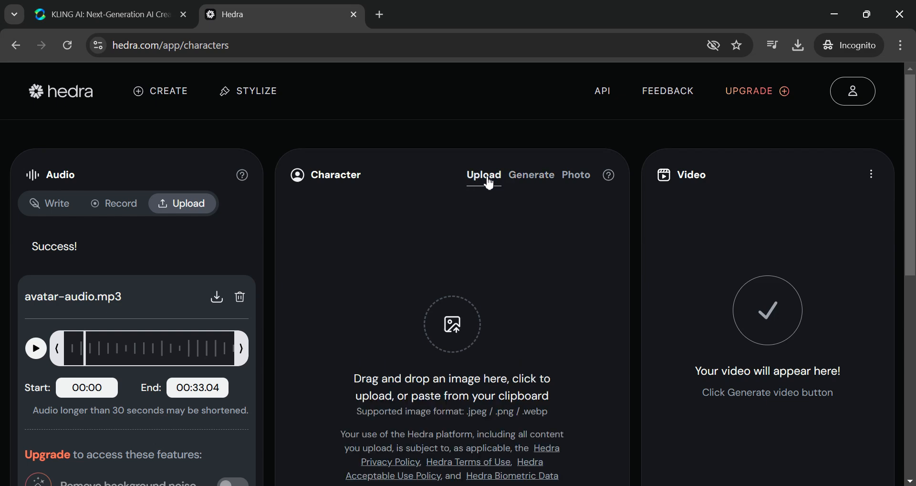
left_click(462, 336)
double_click(242, 176)
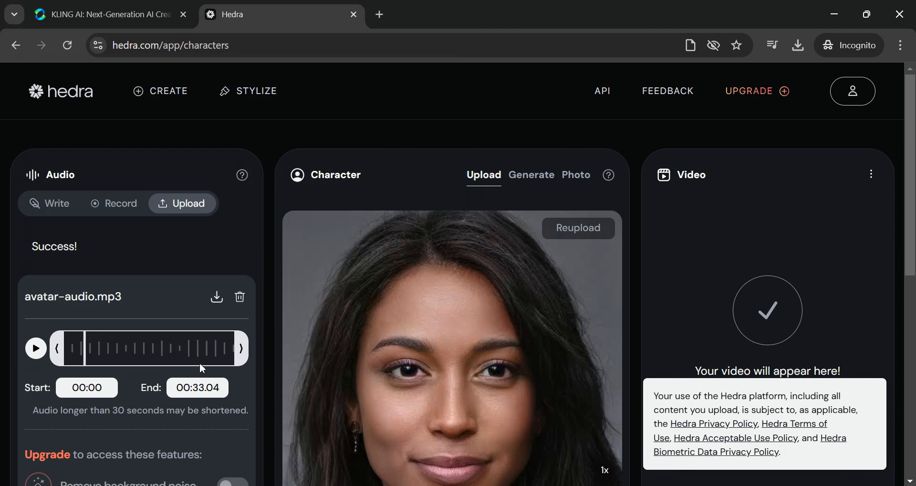
- Trim the avatar-audio.mp3 clip so it ends at 00:04.91
left_click_drag(243, 353, 112, 360)
left_click_drag(114, 359, 97, 358)
right_click(101, 359)
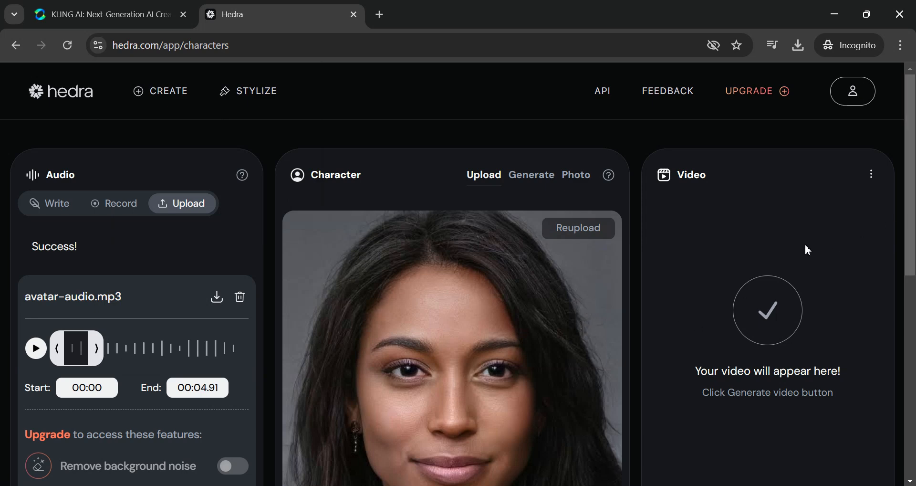
scroll(808, 250, "down", 1)
scroll(245, 306, "down", 2)
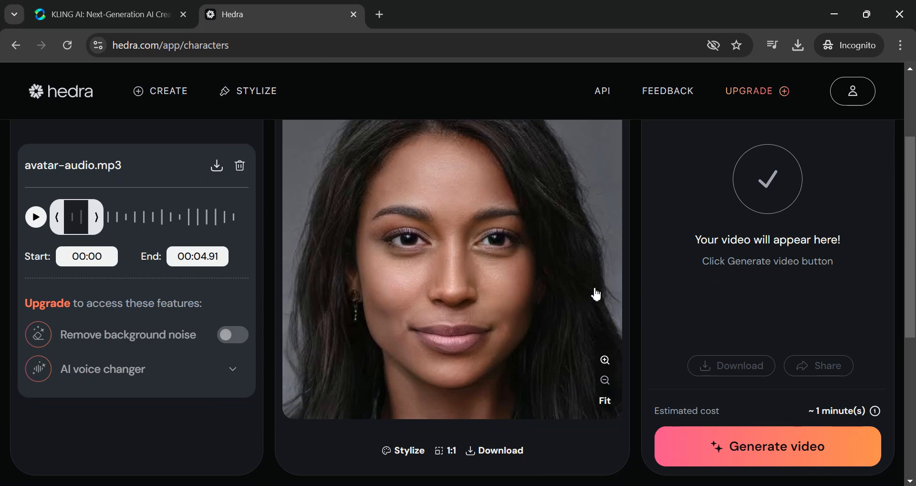
- Generate the woman's talking video, then extend the audio trim end to 00:26.6
left_click(767, 463)
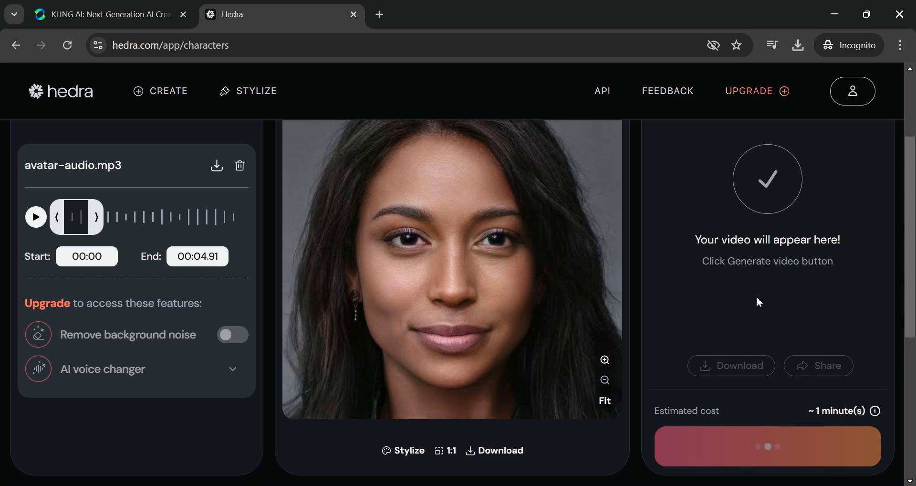
scroll(757, 296, "up", 1)
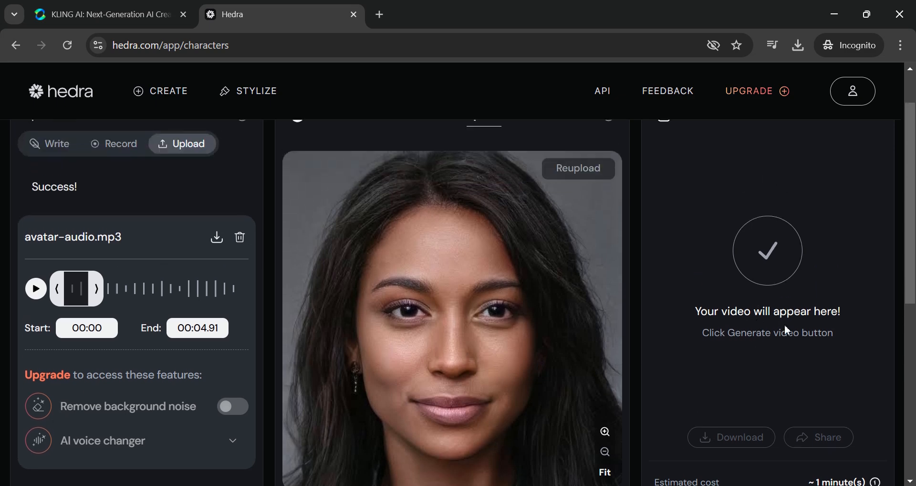
scroll(784, 325, "down", 1)
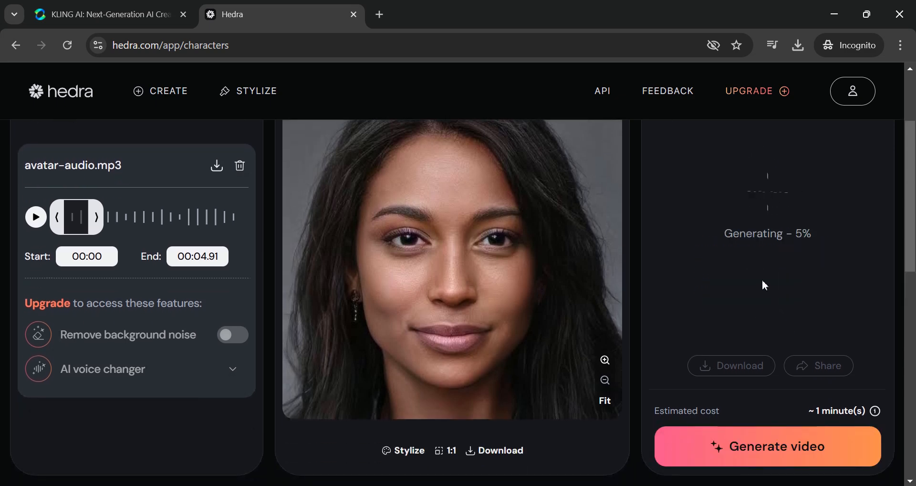
scroll(784, 321, "up", 1)
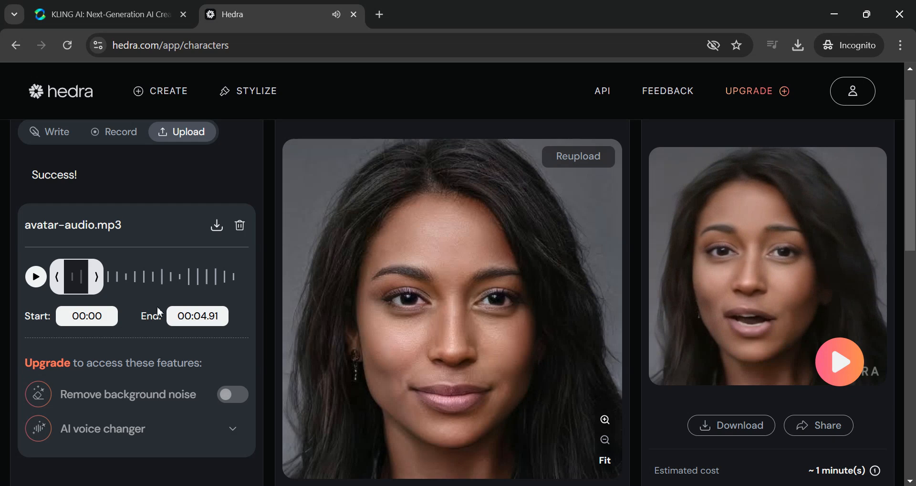
left_click_drag(105, 281, 210, 275)
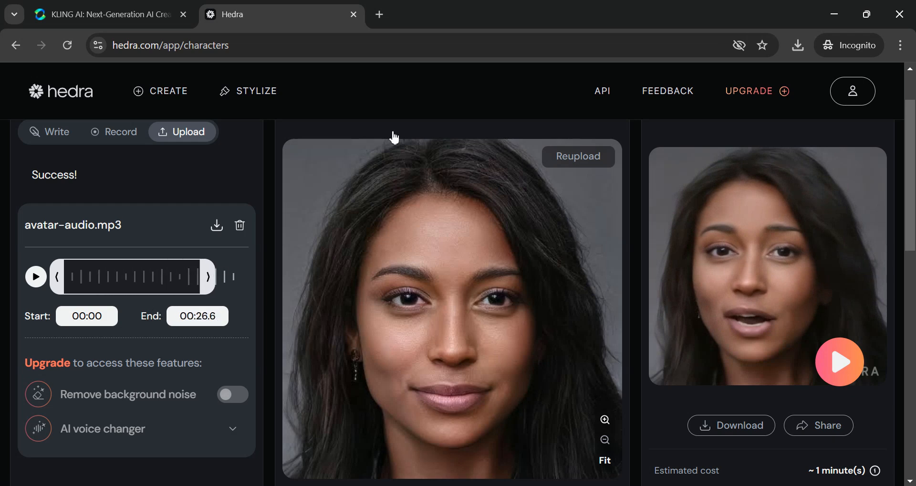
- Search Google Images for 'male image from AI' in a new incognito tab
left_click(385, 17)
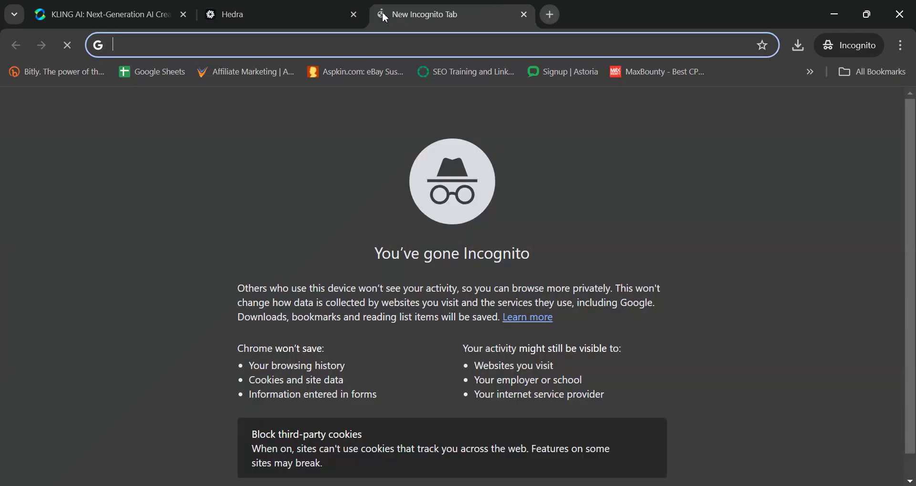
type("male image ")
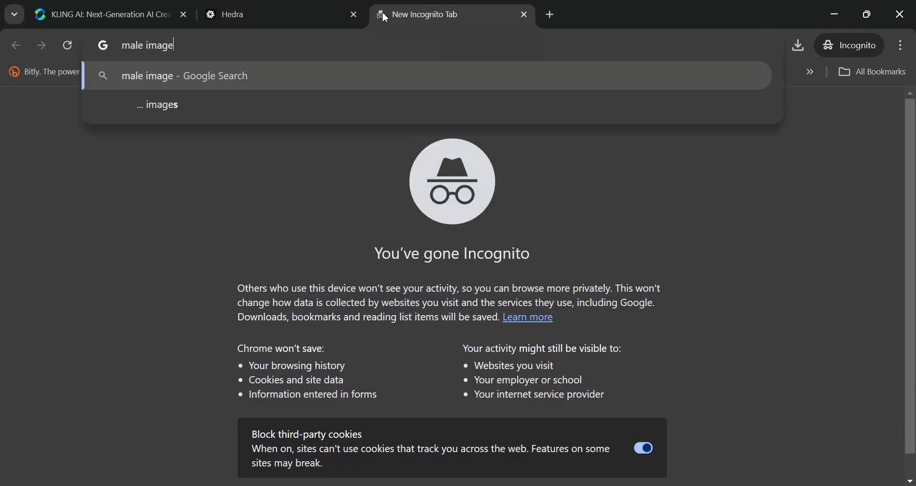
type("from AI")
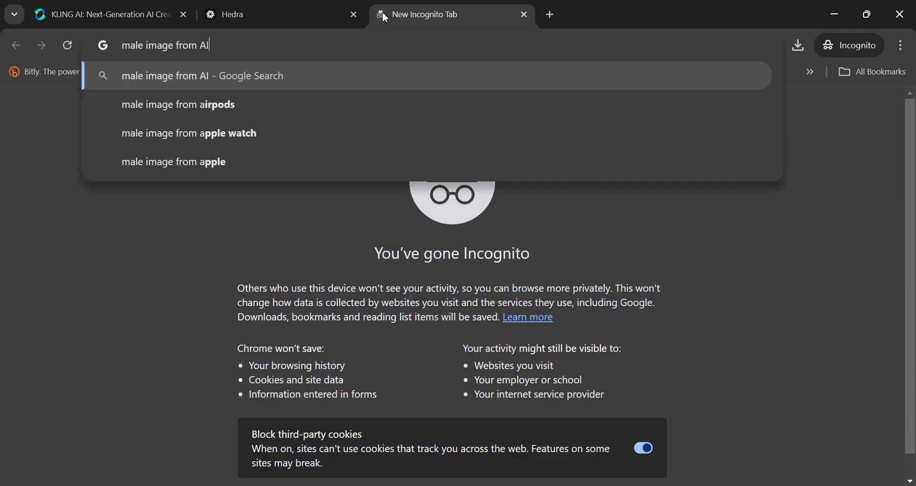
key("Return")
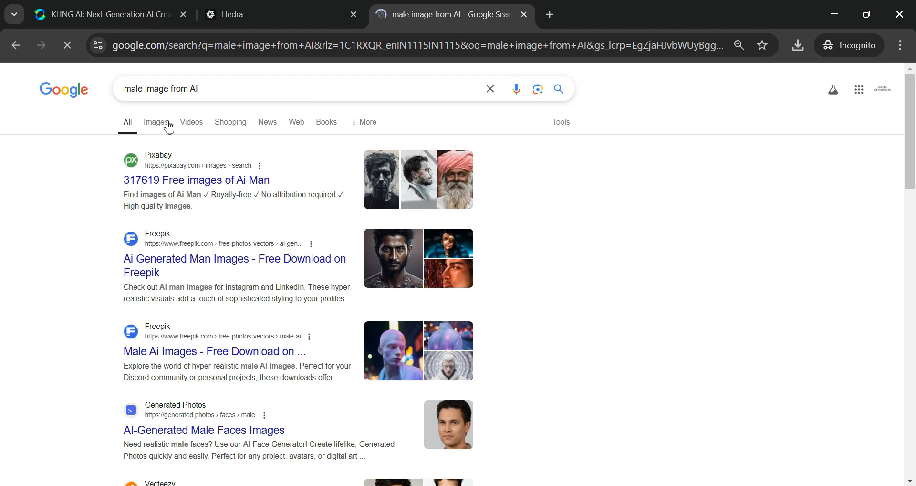
left_click(167, 125)
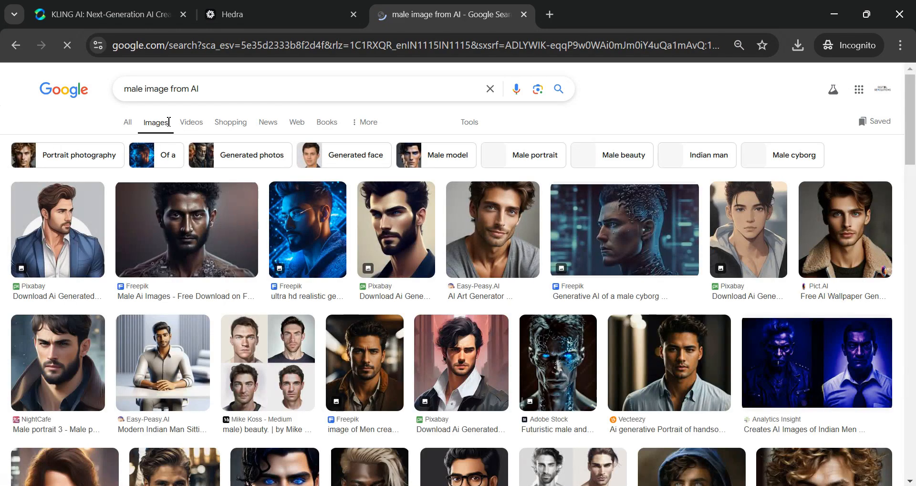
- Save the curly-haired Postcrest portrait to the Desktop as male_portrait_postcrest
scroll(542, 265, "down", 3)
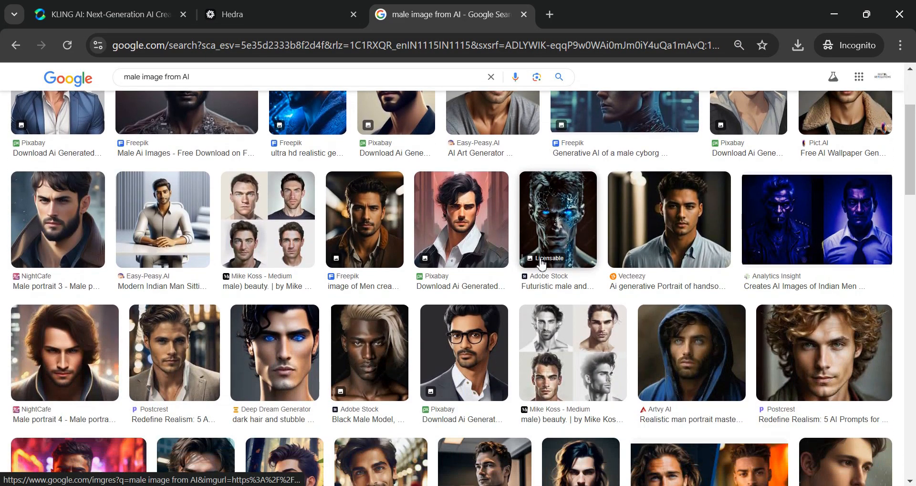
scroll(541, 265, "down", 2)
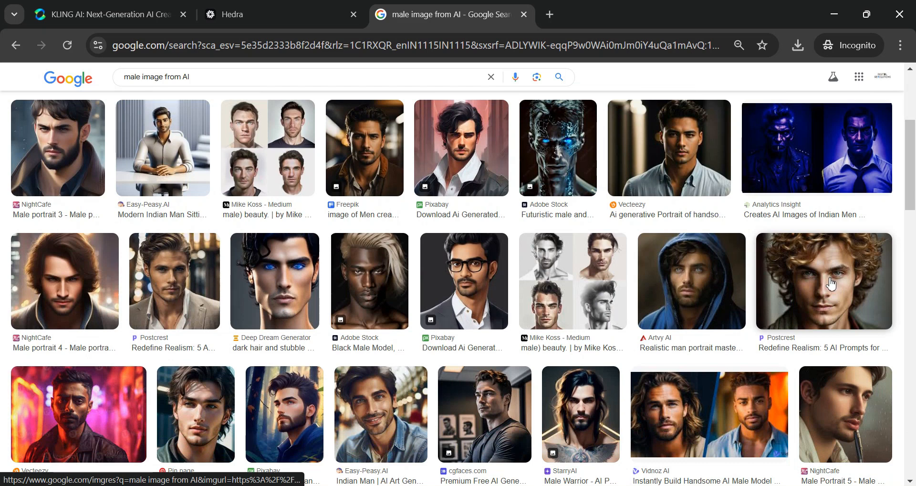
left_click(831, 284)
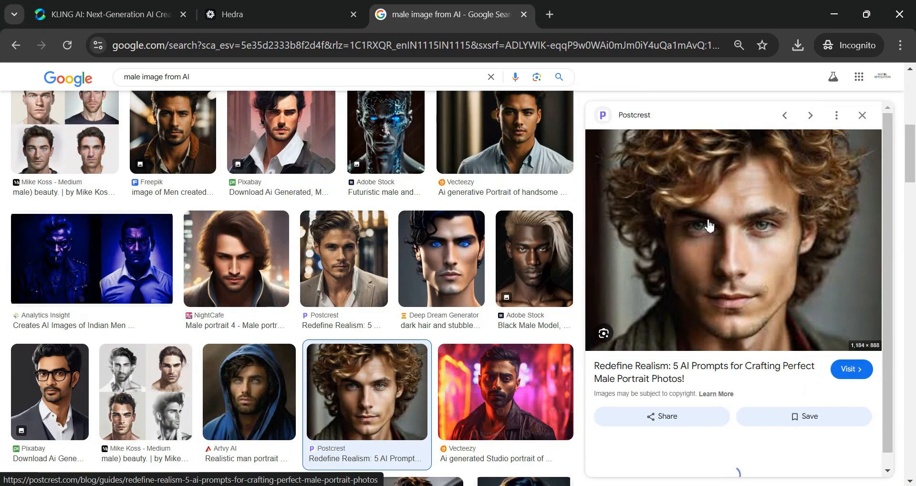
right_click(697, 219)
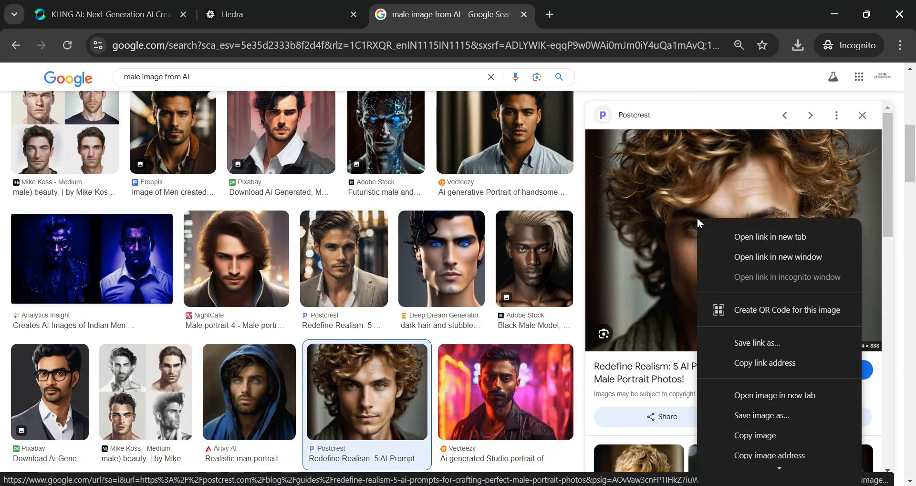
left_click(755, 414)
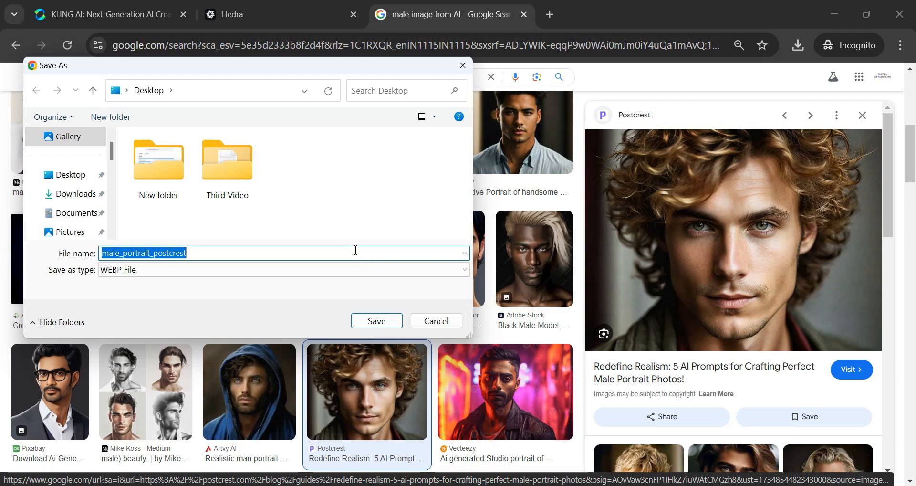
key("Return")
- Reupload the character as male_portrait_postcrest from Desktop and trim the audio to end at 00:11.12
left_click(232, 15)
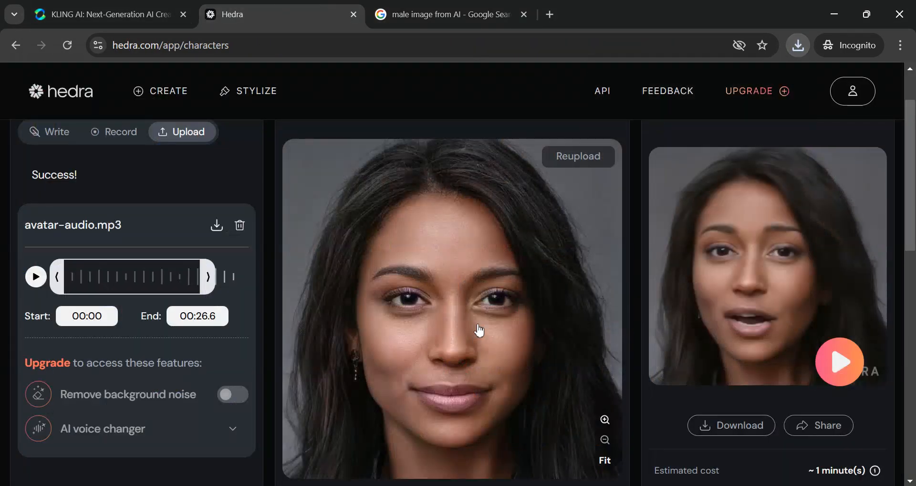
left_click(581, 165)
left_click(64, 180)
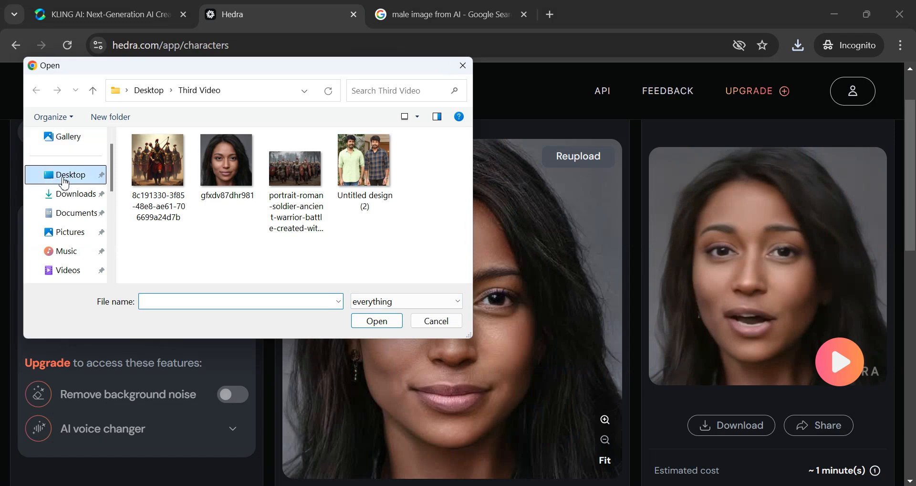
double_click(296, 164)
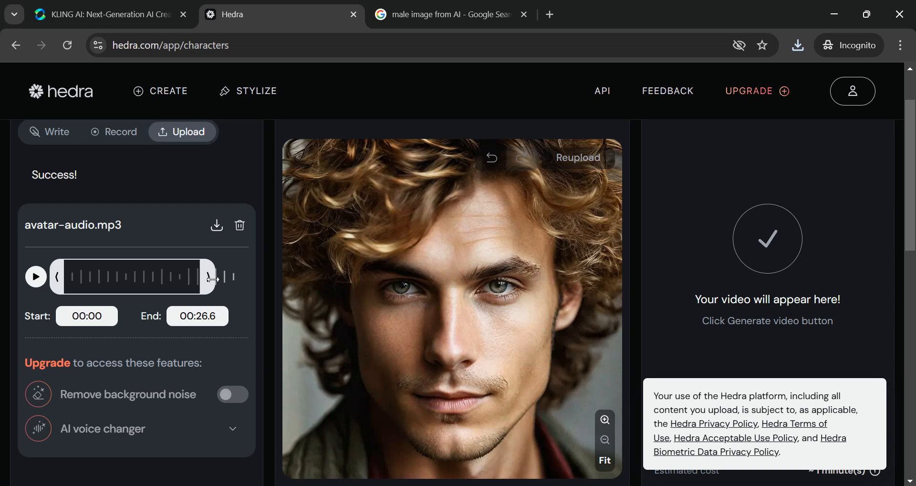
left_click_drag(215, 278, 123, 277)
- Start generating the curly-haired man's talking video
scroll(811, 256, "down", 5)
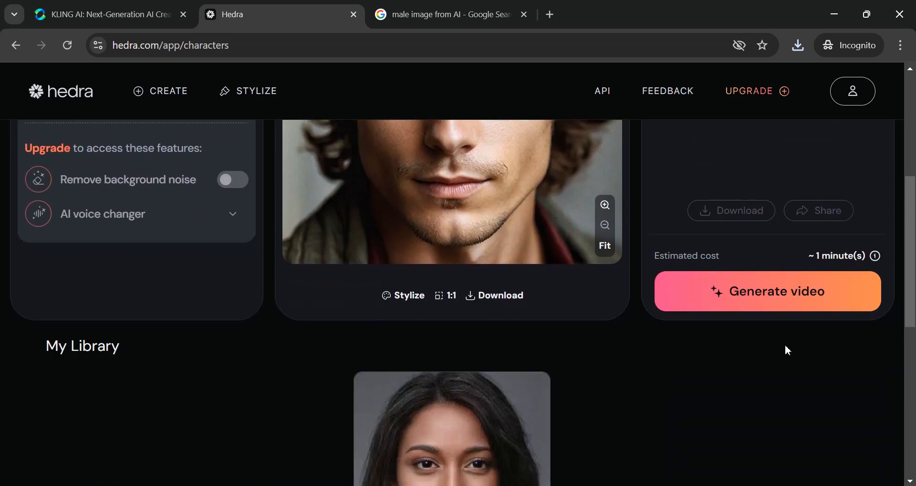
left_click(764, 304)
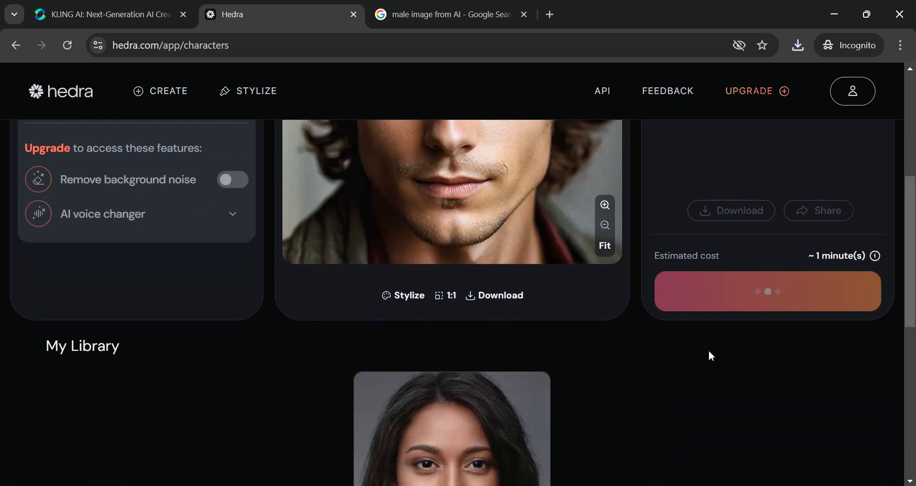
scroll(709, 355, "down", 2)
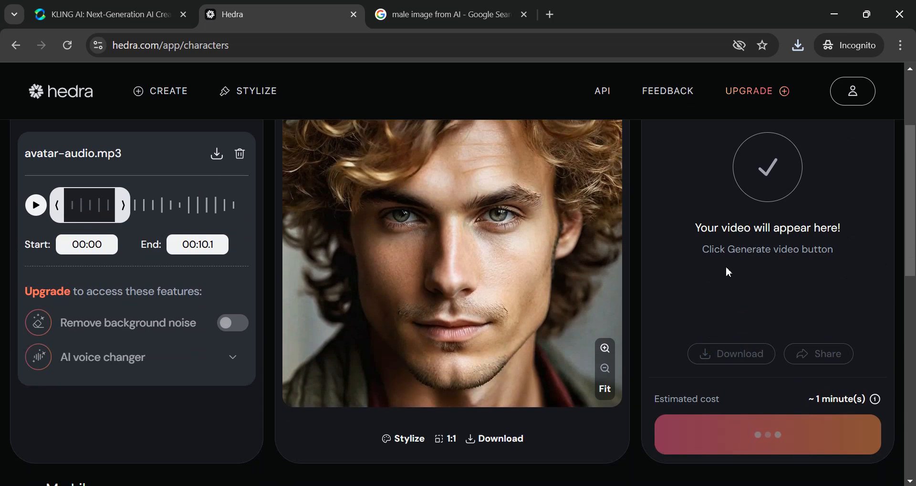
scroll(726, 266, "down", 6)
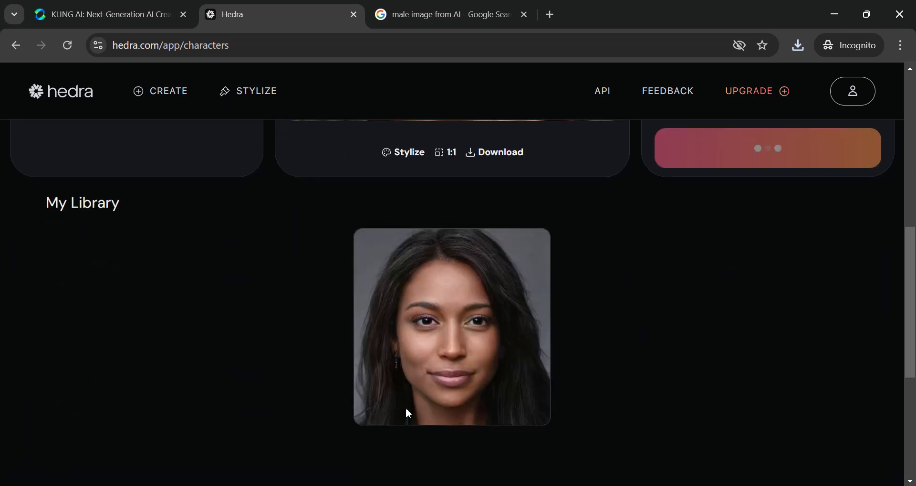
- Download the woman's talking video from My Library as Girl speaking hedra.mp4
left_click(532, 261)
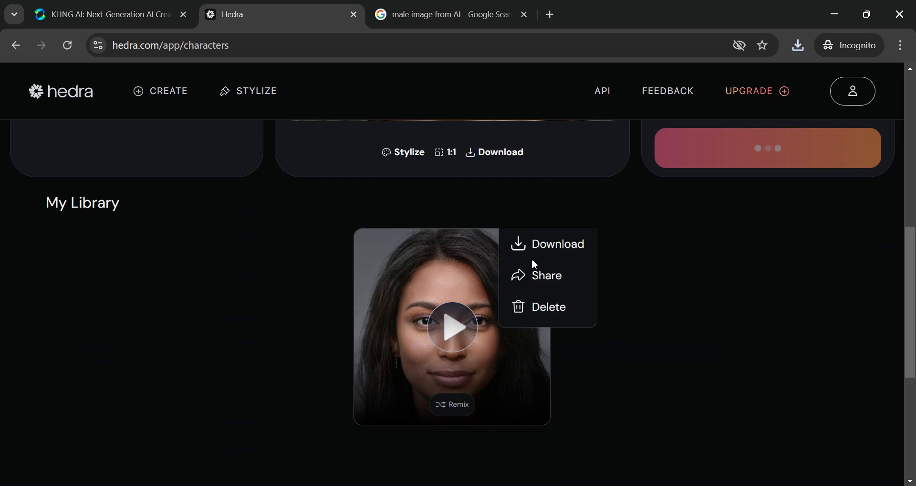
left_click(545, 247)
scroll(651, 302, "up", 7)
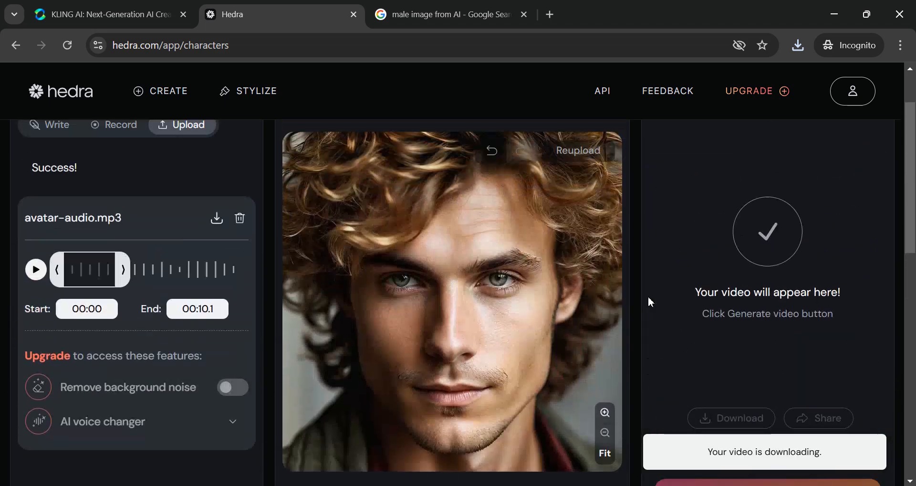
scroll(777, 285, "down", 3)
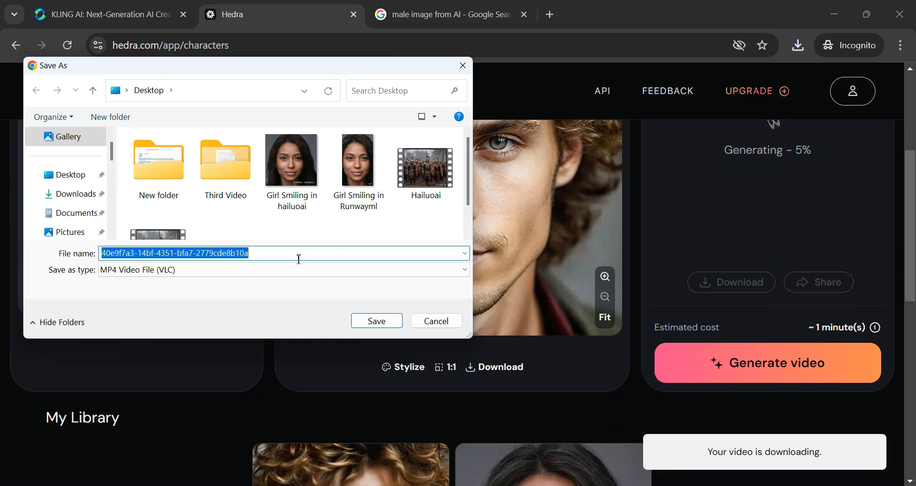
type("Girl")
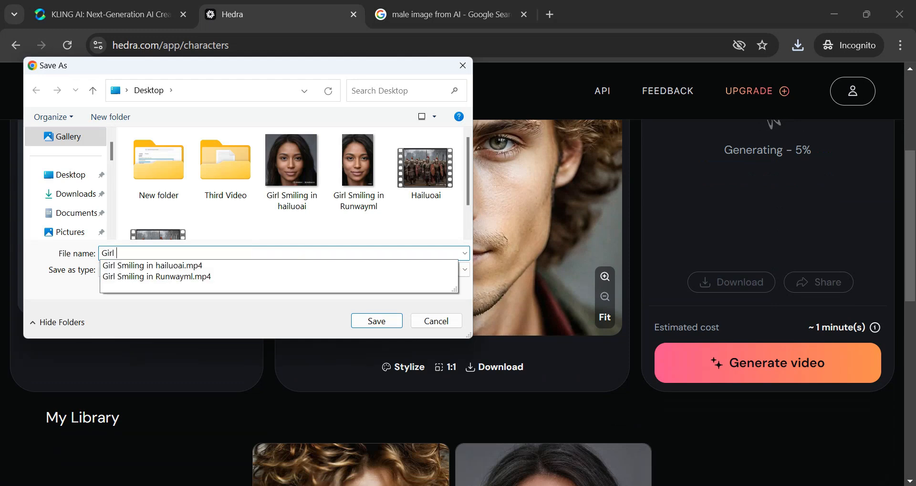
type(" speakin")
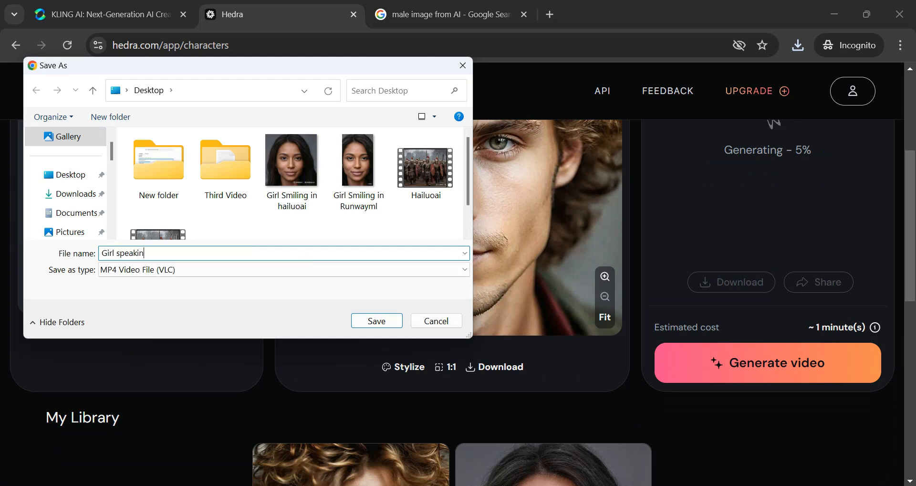
type("g hedra")
key("Return")
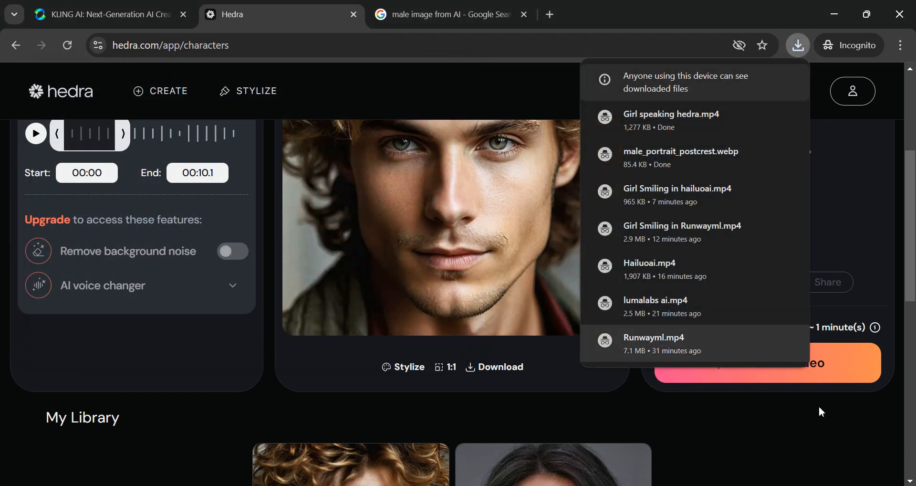
left_click(795, 47)
- Play the curly-haired man's finished talking video full screen, then exit playback
scroll(811, 306, "up", 3)
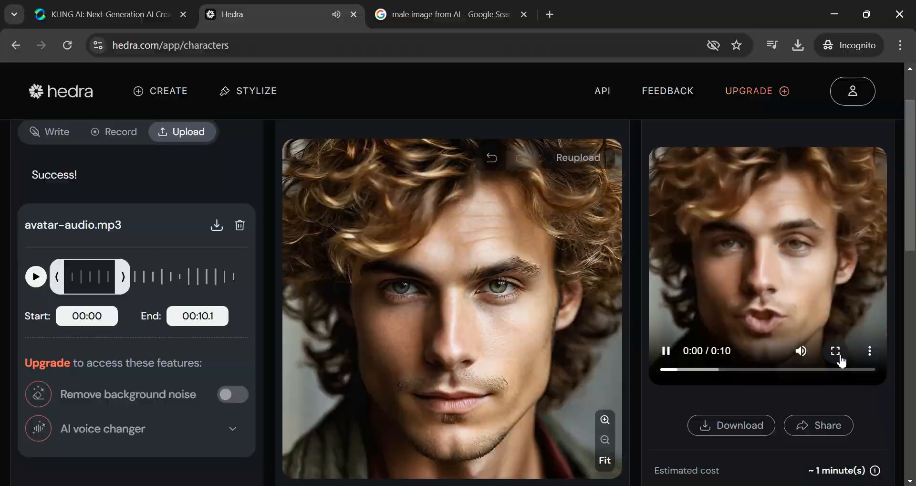
left_click(836, 351)
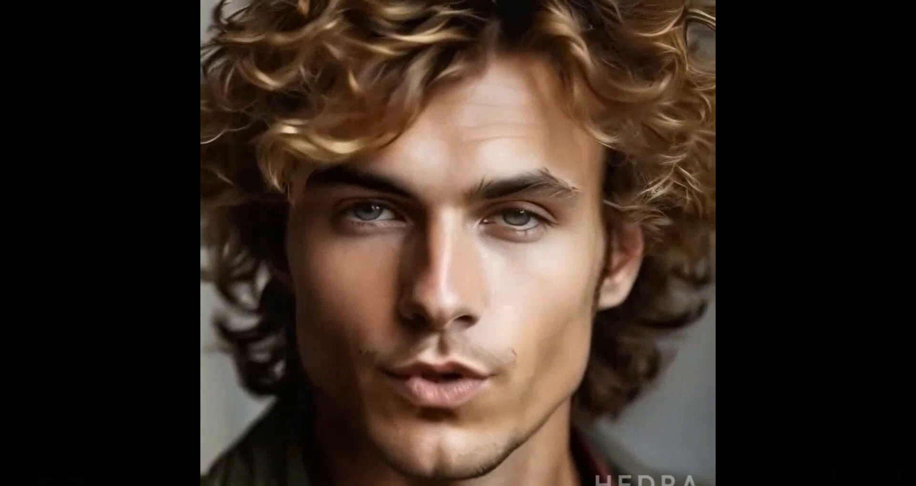
mouse_move(720, 273)
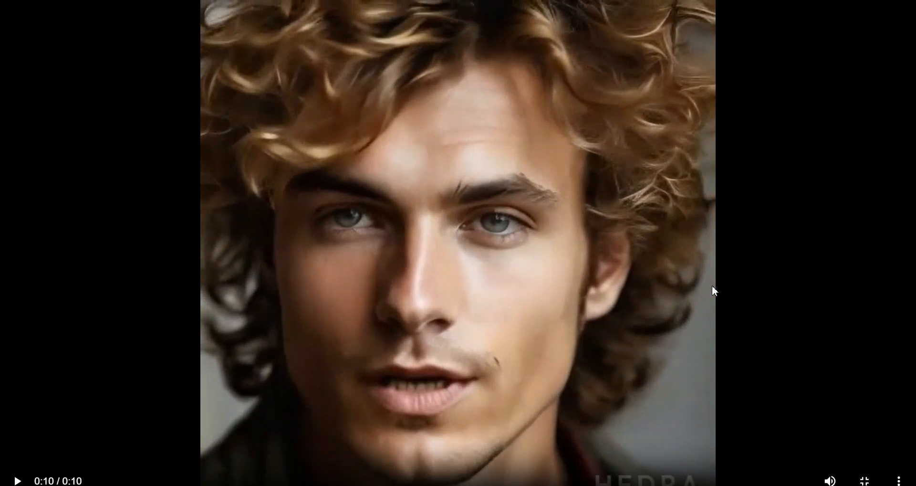
key("Escape")
- Download the man's library video as Male speaking video.mp4
scroll(574, 348, "down", 5)
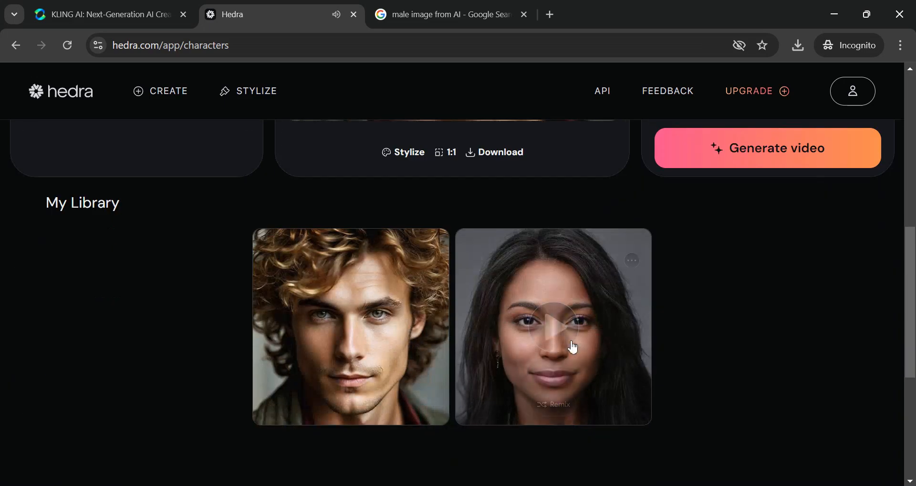
mouse_move(414, 251)
left_click(437, 264)
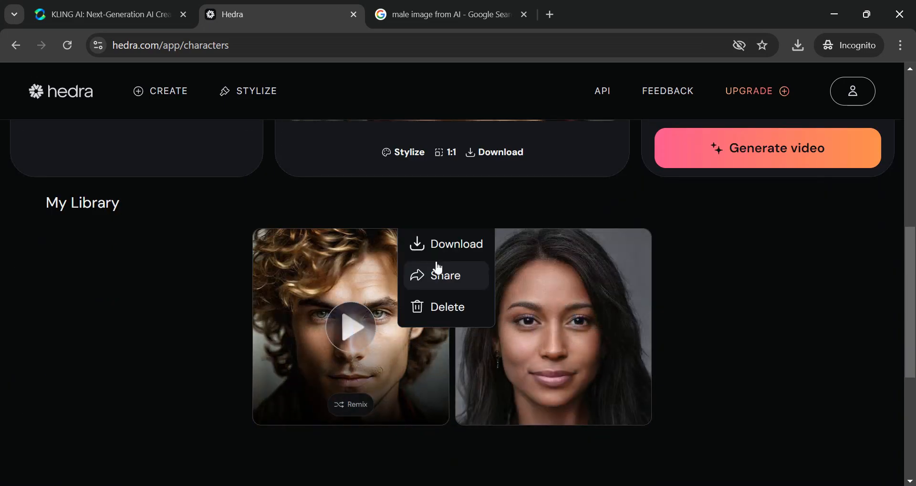
left_click(442, 246)
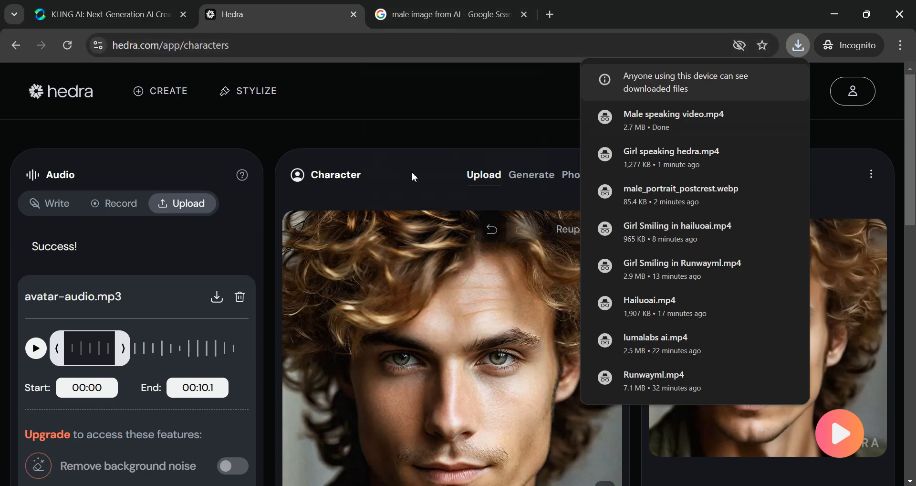
- Close the Google image results tab and open Vidu Studio from a new 'vidu . studio' search
left_click(422, 18)
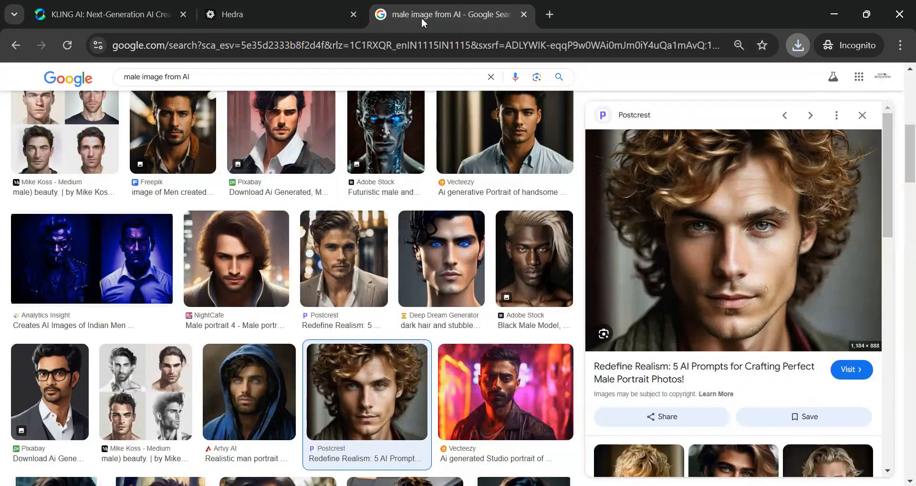
middle_click(422, 19)
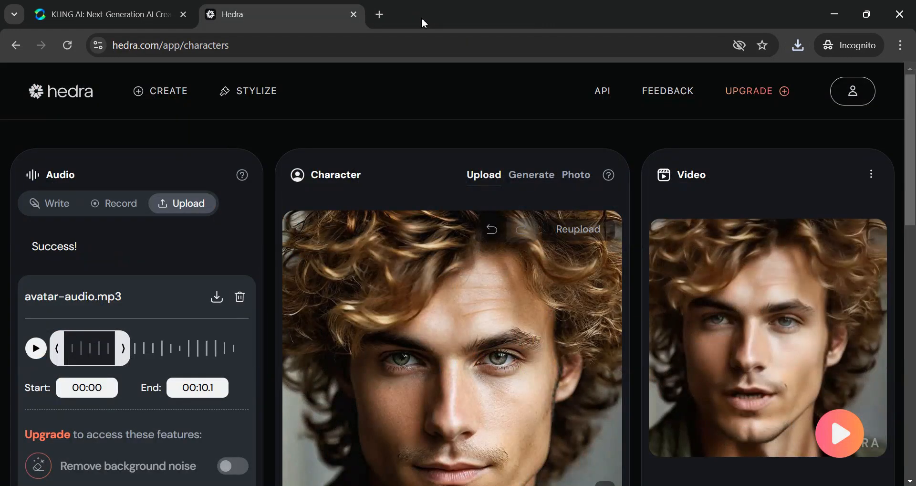
key("ctrl+t")
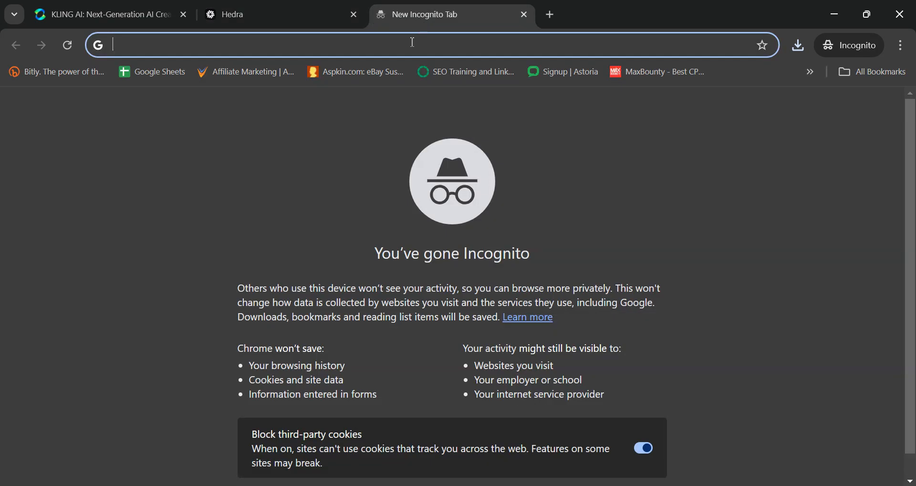
type("vidu . ")
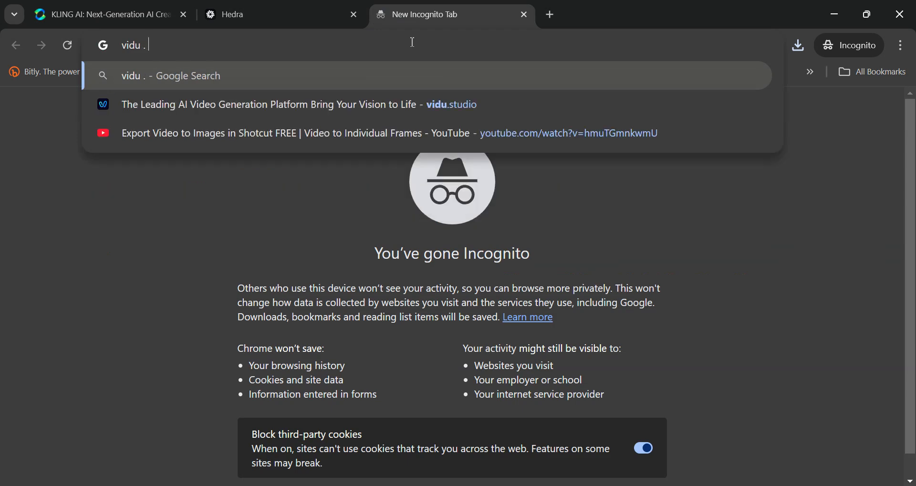
type("studio")
key("Return")
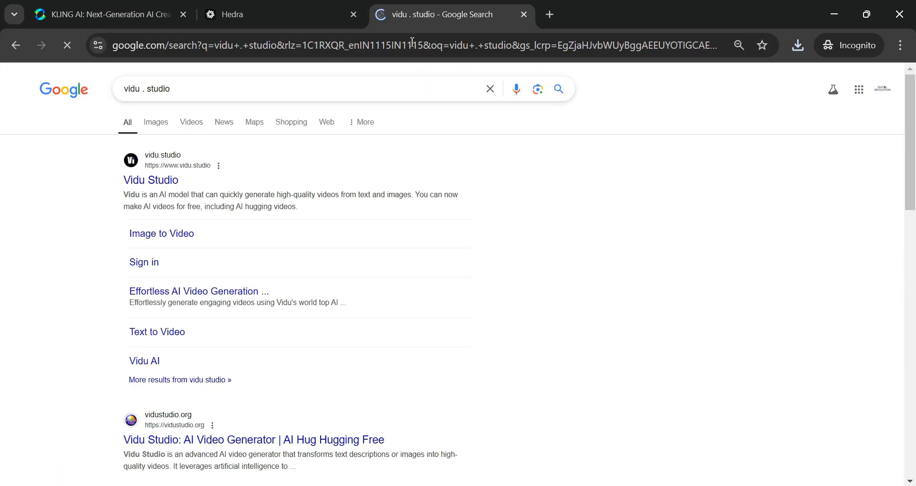
left_click(162, 180)
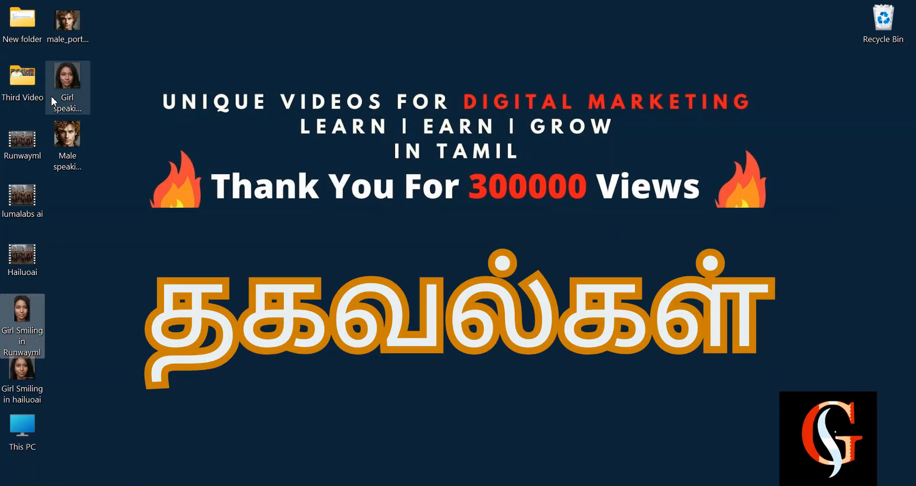
- View Untitled design (2).png from the Third Video folder, then return to the Vidu site in Chrome
double_click(24, 88)
left_click(340, 155)
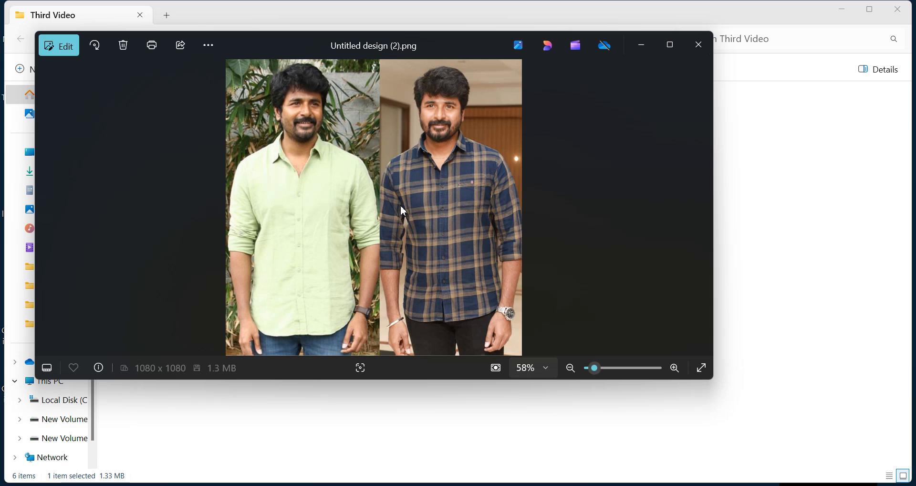
left_click(373, 481)
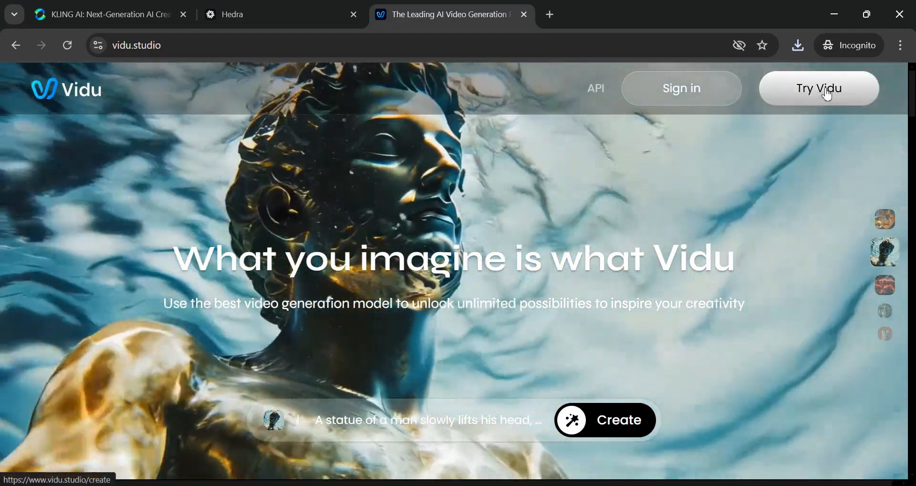
- Open the Vidu creation dashboard and sign in with a Google account
left_click(821, 91)
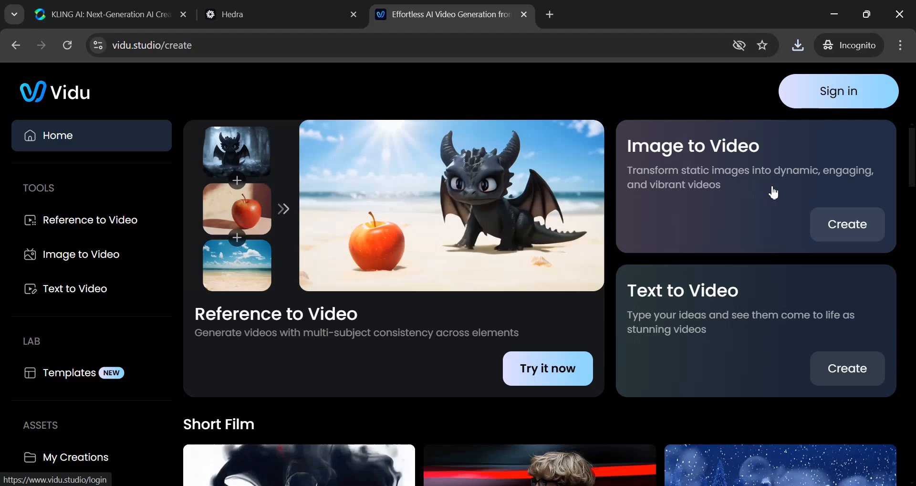
left_click(829, 95)
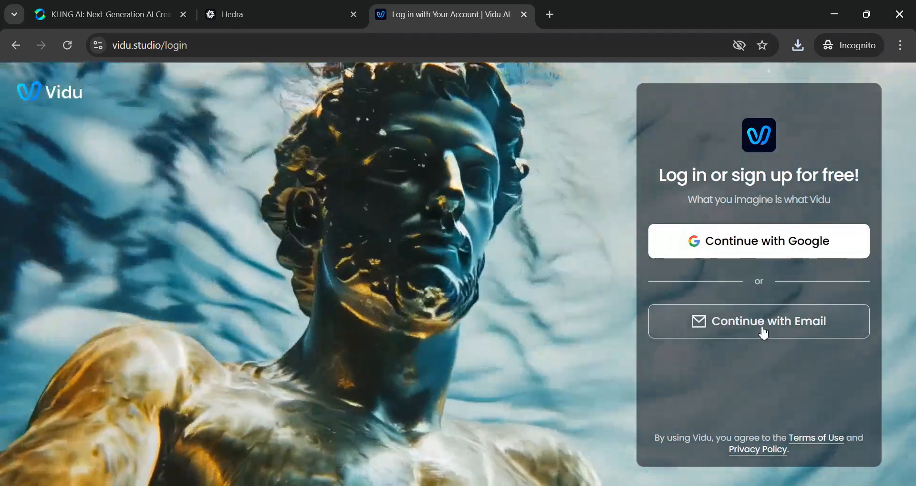
left_click(760, 246)
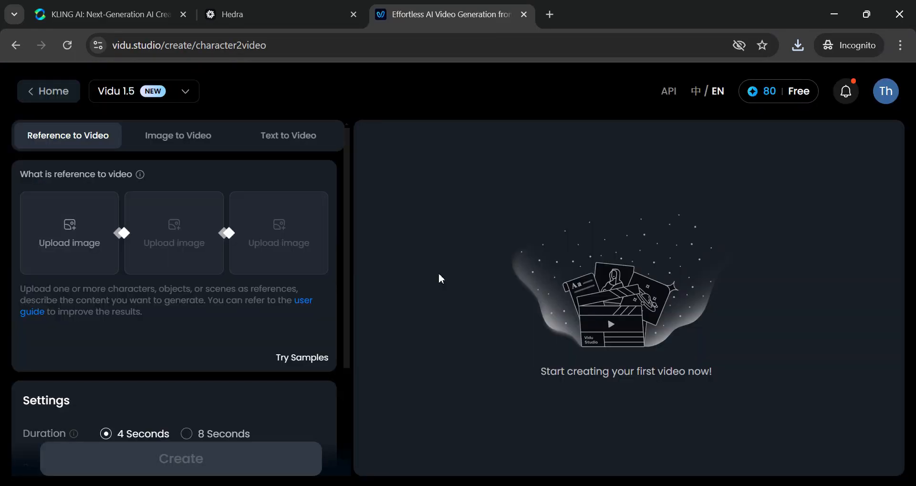
mouse_move(764, 101)
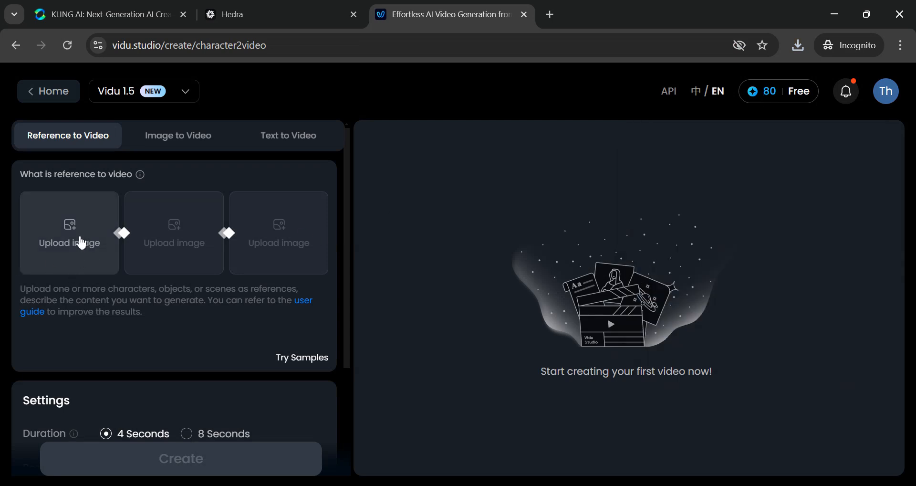
- Upload Untitled design (2) as the reference image and type the prompt 'make them to hug eachother'
left_click(81, 243)
double_click(372, 177)
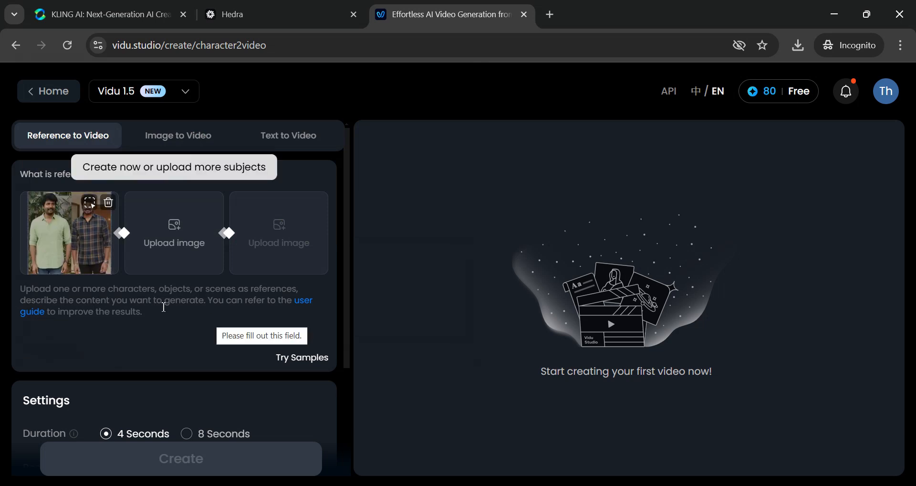
left_click(163, 307)
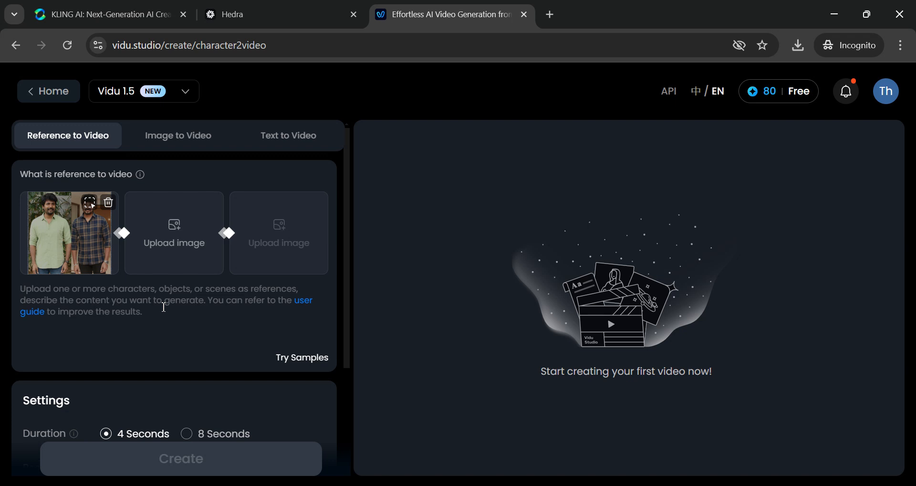
type("make them to hug eachother")
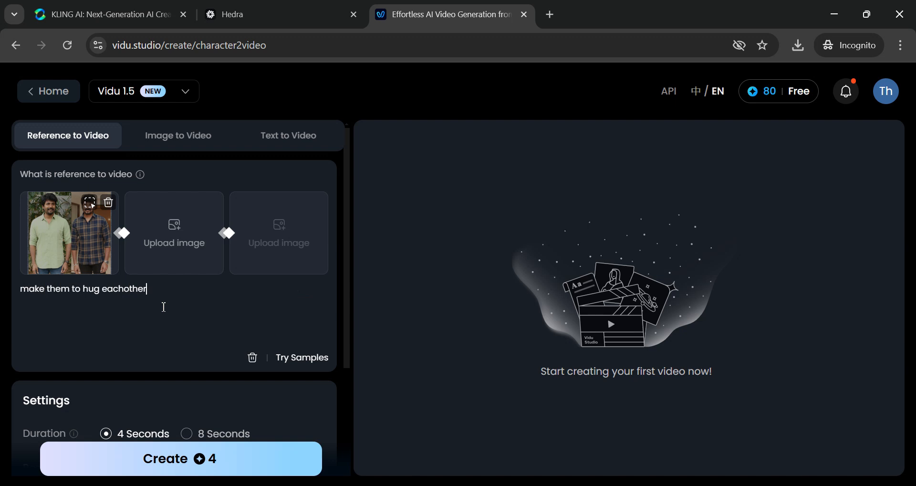
- Keep the default resolution after the 1080p upgrade notice, set aspect ratio to 16:9, and create the video
scroll(163, 307, "down", 2)
scroll(164, 311, "down", 2)
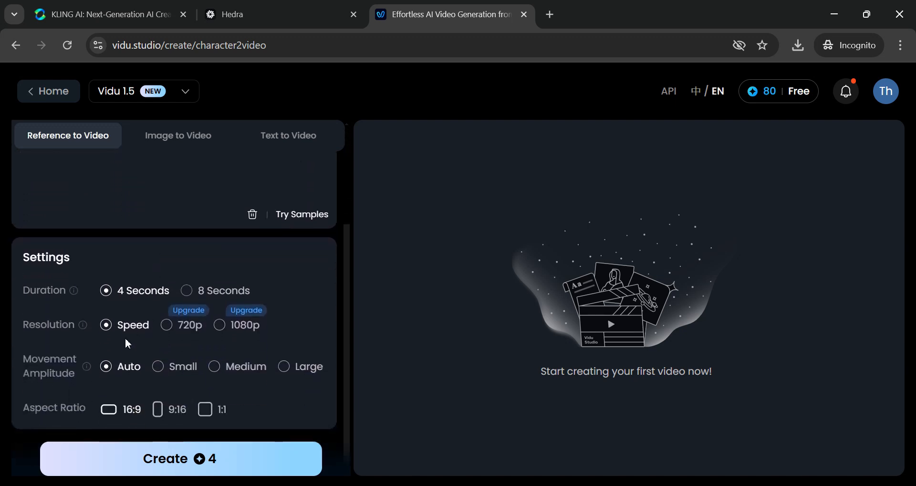
left_click(223, 327)
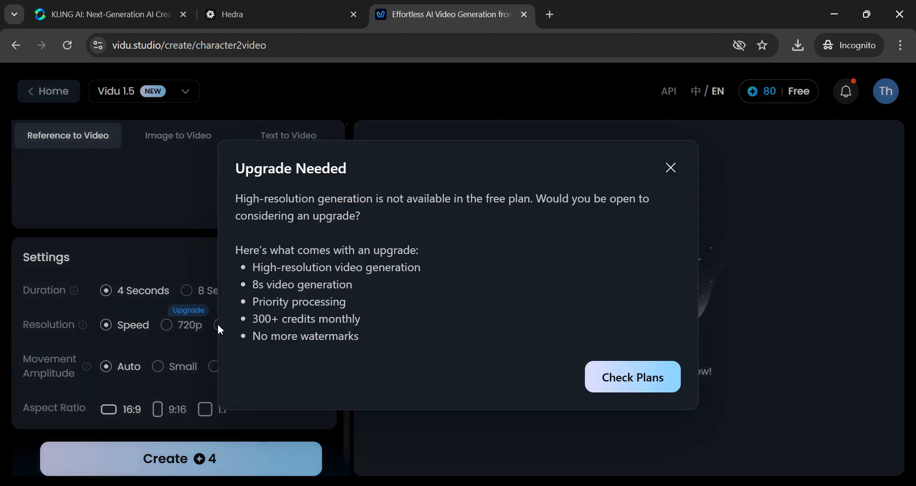
left_click(672, 169)
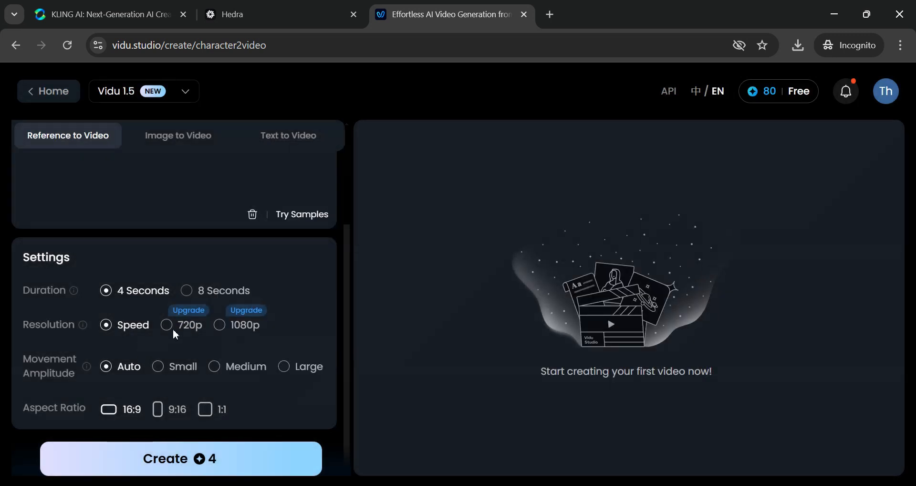
scroll(126, 403, "down", 1)
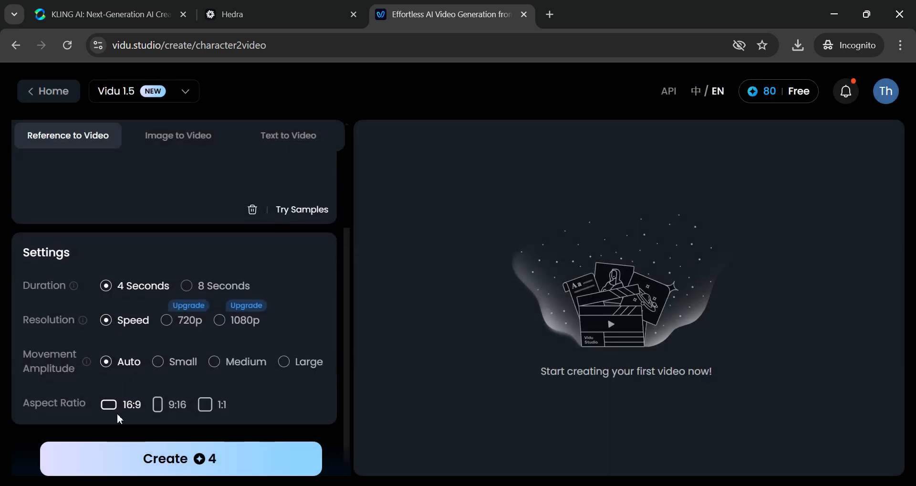
left_click(162, 410)
scroll(278, 389, "up", 5)
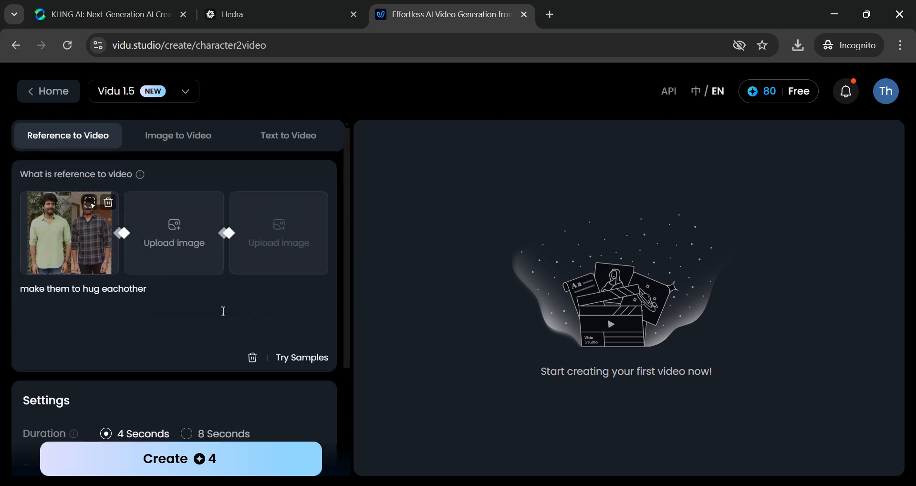
scroll(152, 368, "down", 1)
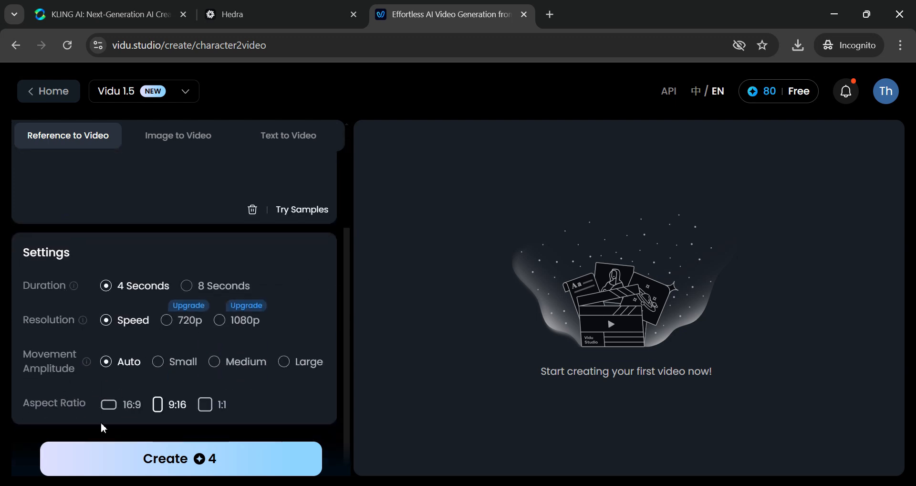
left_click(109, 405)
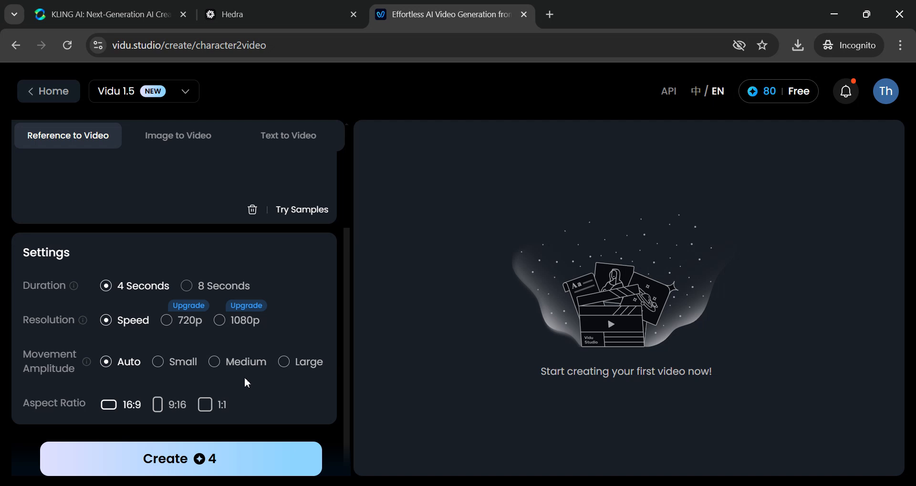
left_click(200, 458)
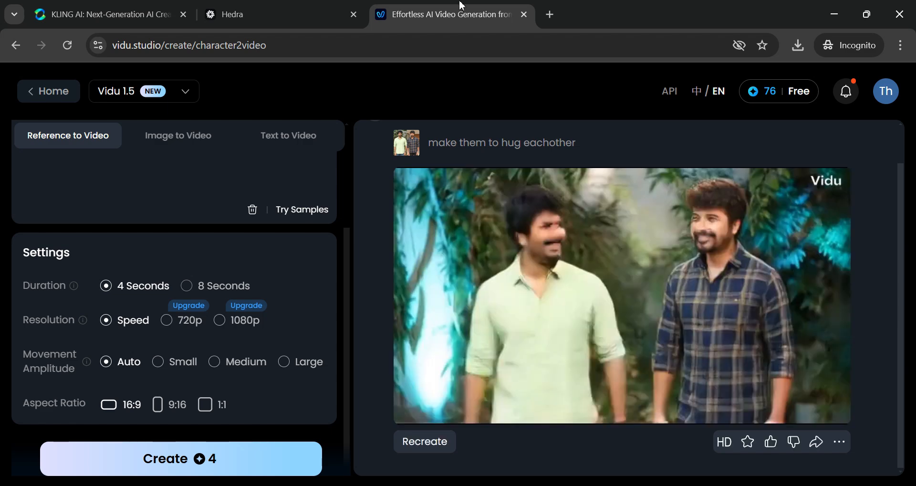
- Play the generated two-men hug video, then replay it twice
left_click(406, 402)
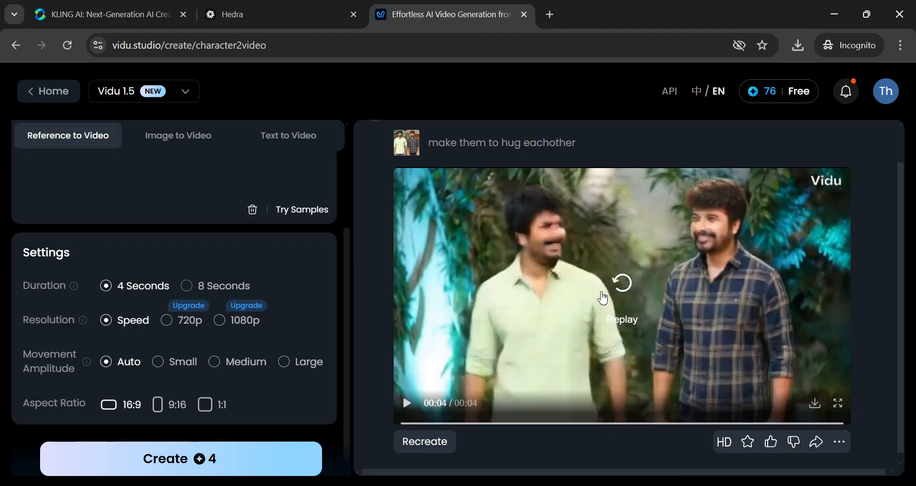
left_click(623, 286)
left_click(623, 283)
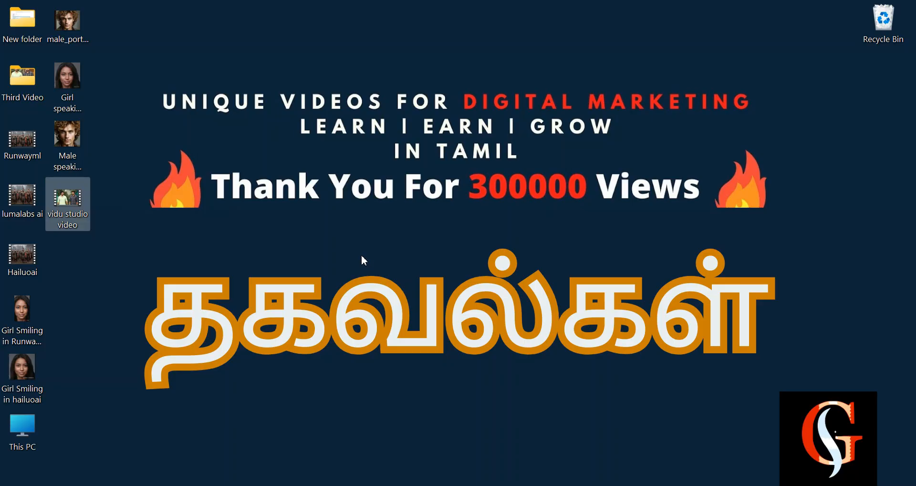
key("Return")
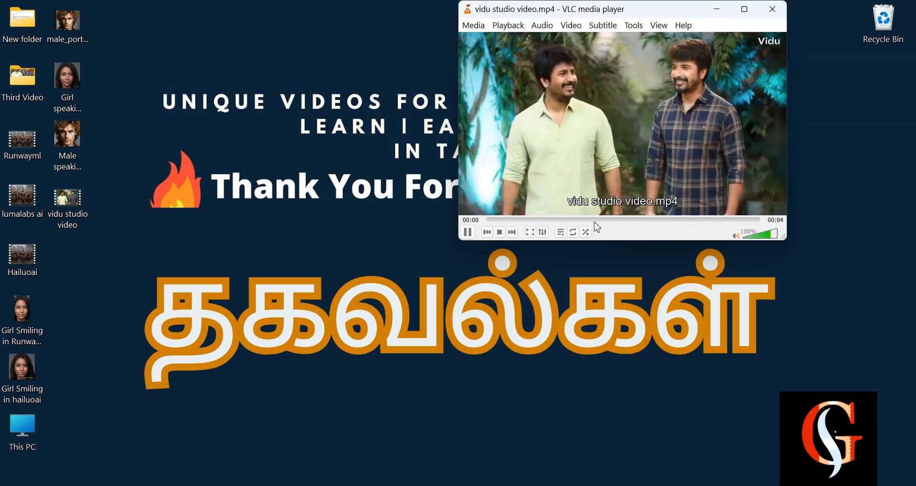
double_click(588, 130)
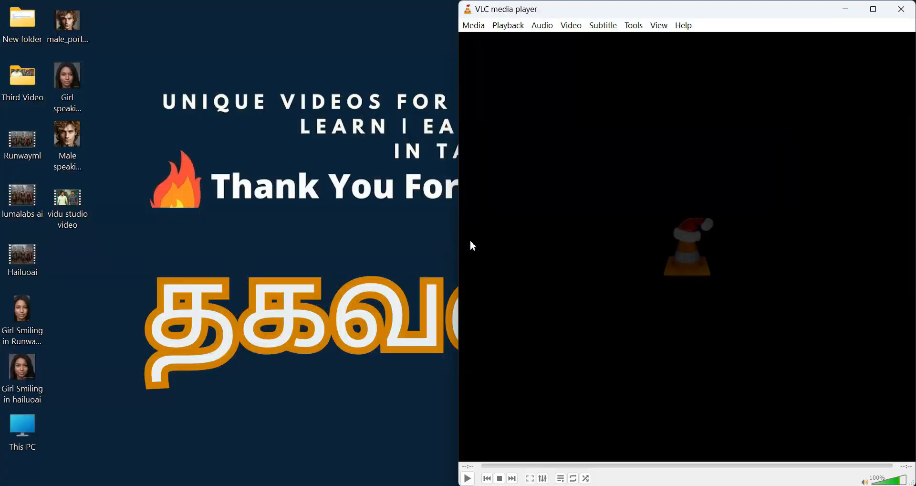
left_click(901, 9)
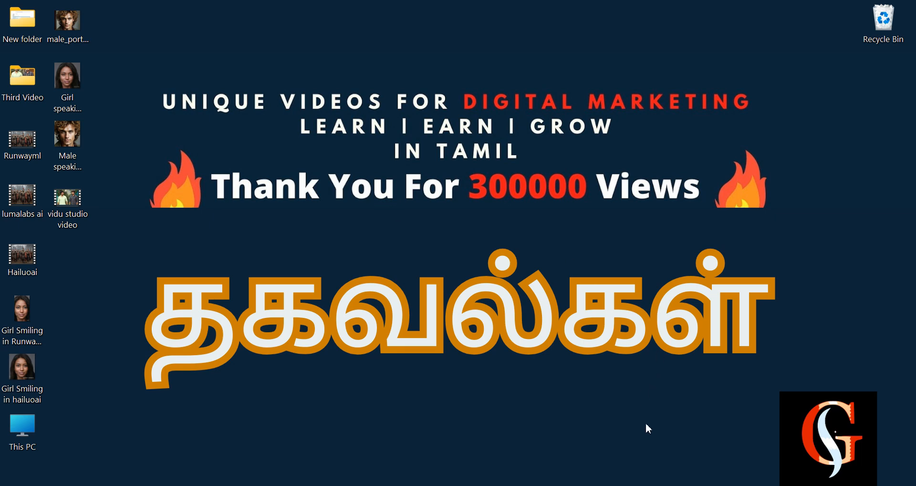
- Restore Notepad and delete the RunwayML and hailuoai lines below the numbered list
left_click(596, 485)
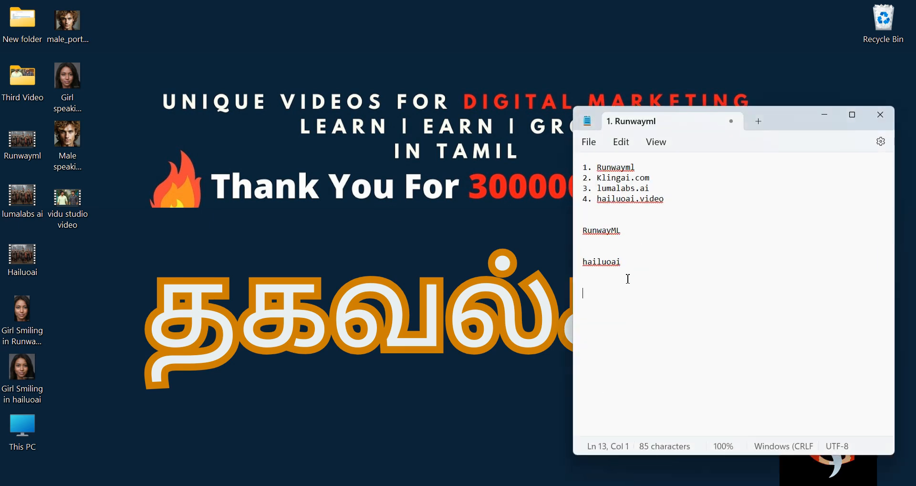
left_click_drag(627, 280, 584, 233)
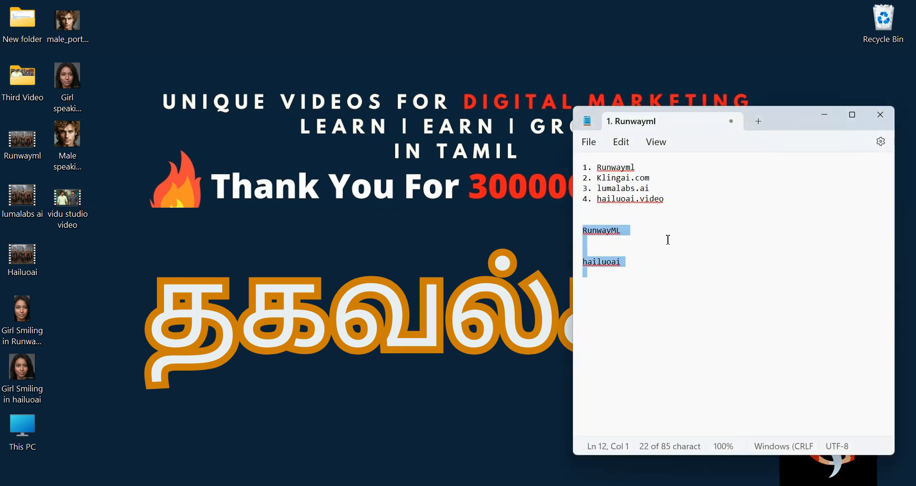
key("BackSpace")
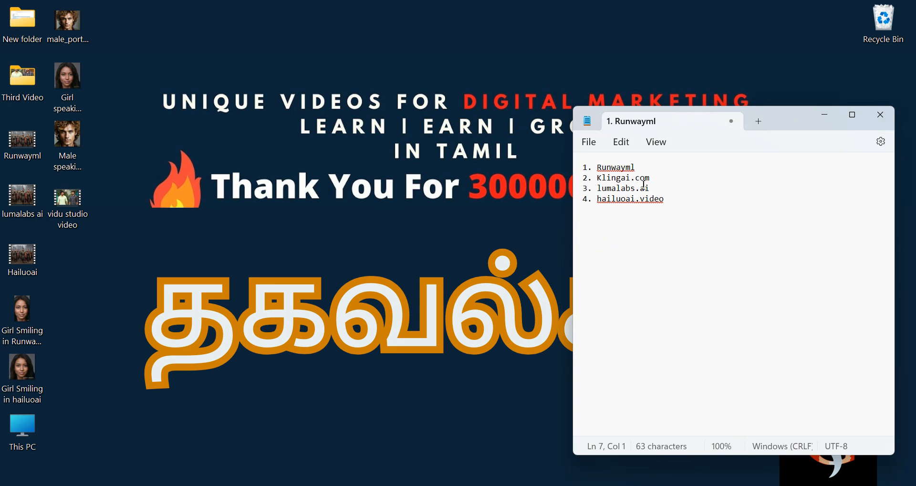